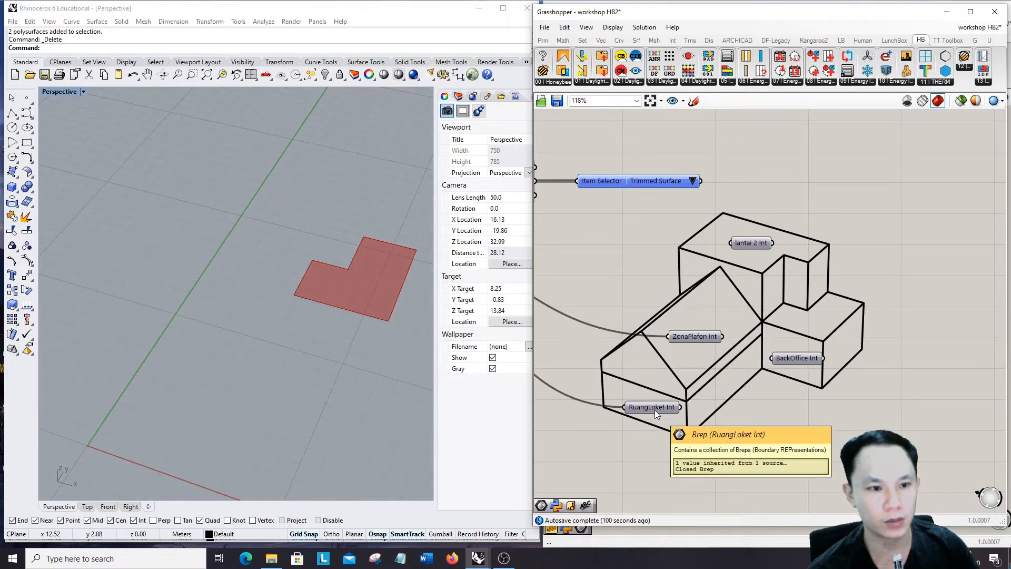
Step: Turn off the preview of the Trimmed Surface item selector and turn on the previews of the four interior zone Breps
scroll(737, 313, down, 3)
click(690, 232)
right_click(689, 179)
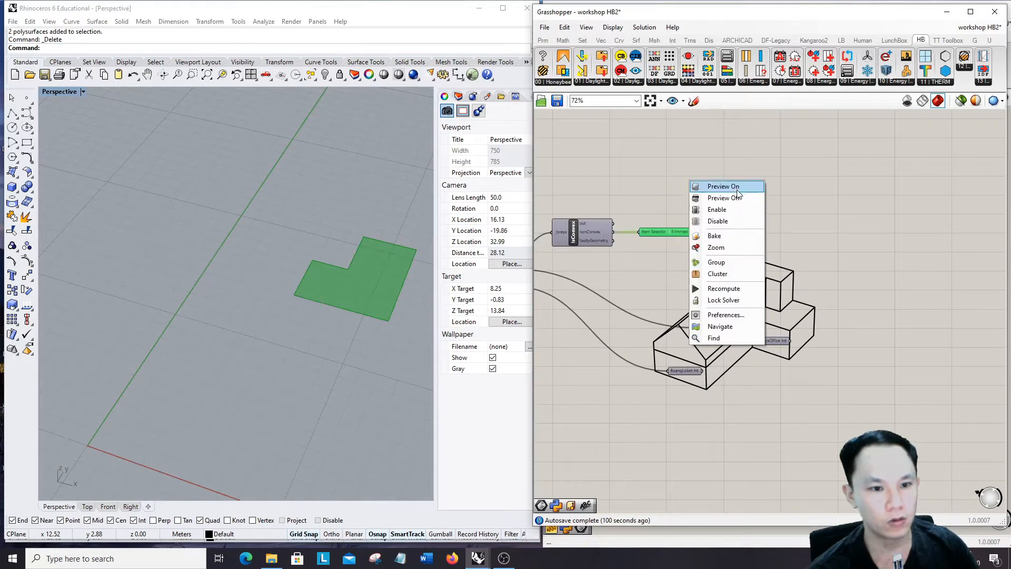
click(706, 185)
drag(628, 262, 821, 387)
right_click(826, 236)
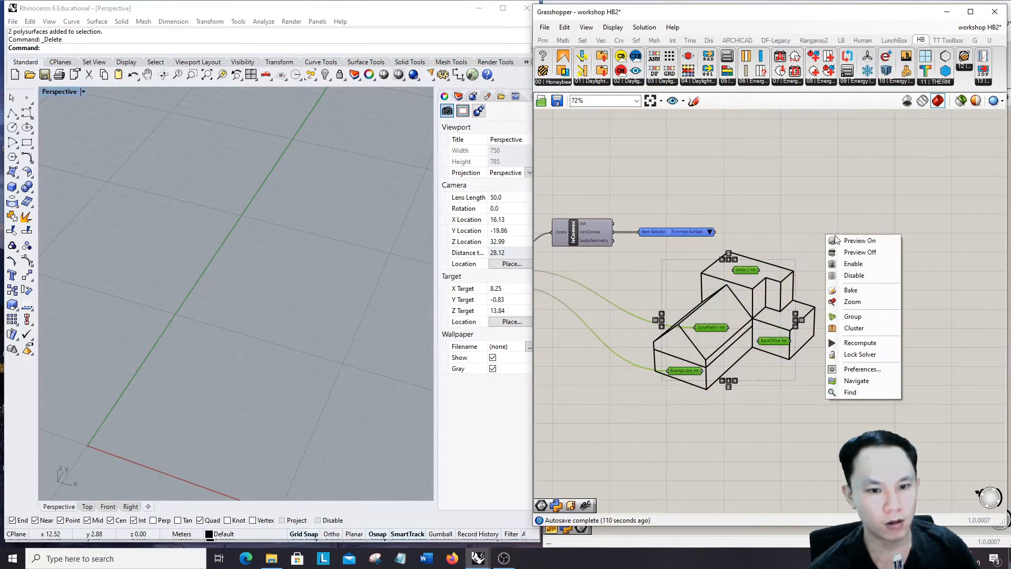
click(829, 241)
click(827, 242)
Step: Connect the ZonaPlafon Int Brep to the _zoneMasses input of the ZonaPlafon Mass2Zone component
right_drag(905, 291, 763, 257)
scroll(763, 258, down, 1)
scroll(605, 282, up, 4)
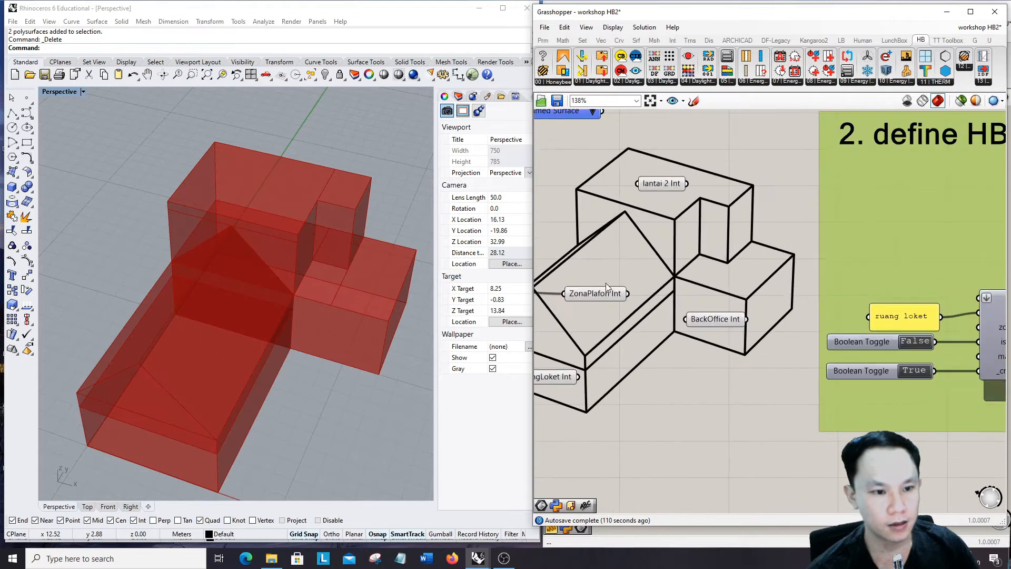
scroll(602, 297, down, 3)
scroll(920, 258, up, 3)
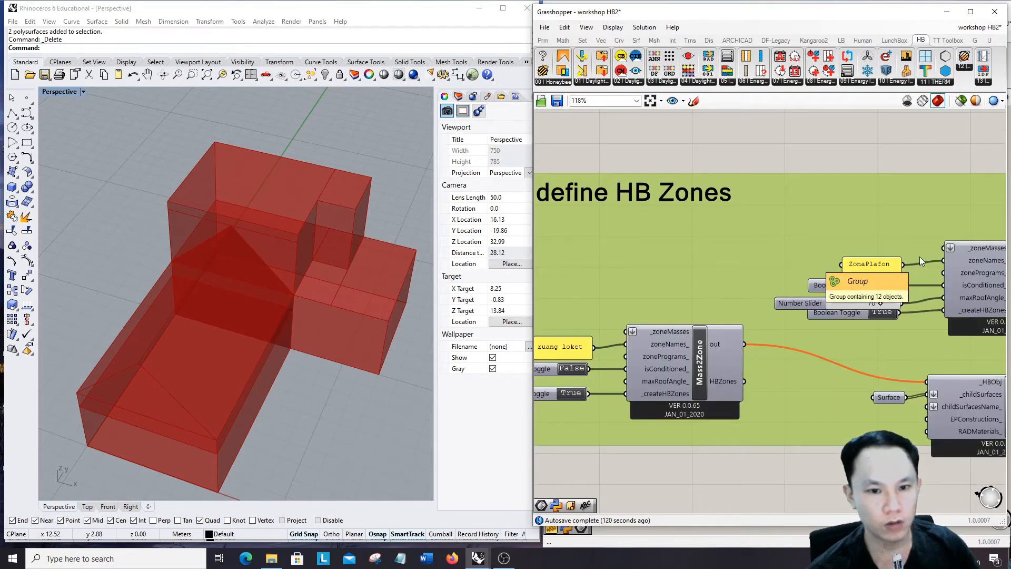
scroll(919, 257, down, 4)
scroll(627, 292, up, 2)
drag(598, 294, 947, 228)
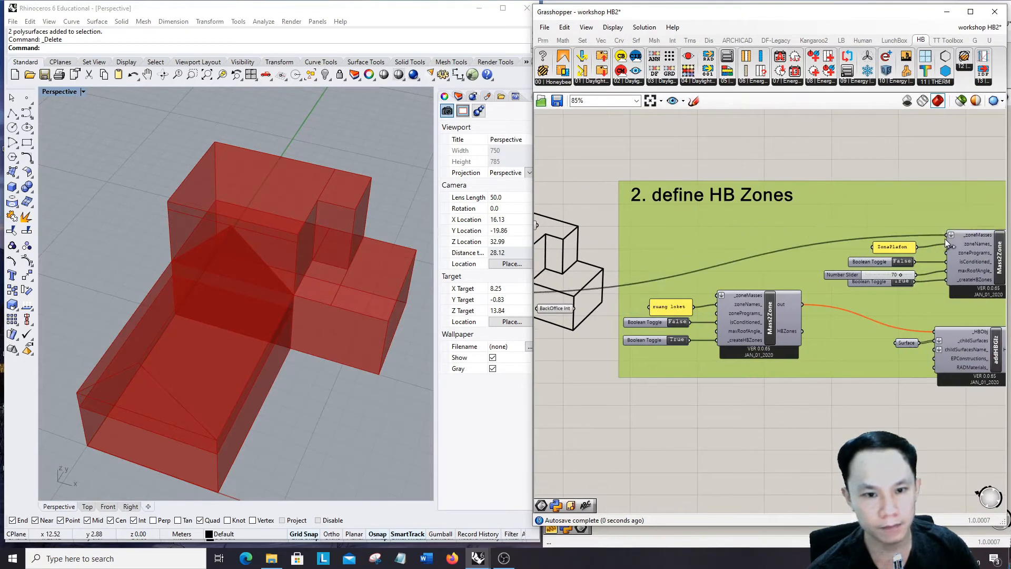
Step: Connect the ruang loket zone's HBZones output to _HBObj of addHBGlz, replacing the out wire, and hide the glazing Surface preview
scroll(945, 238, down, 2)
scroll(919, 294, up, 4)
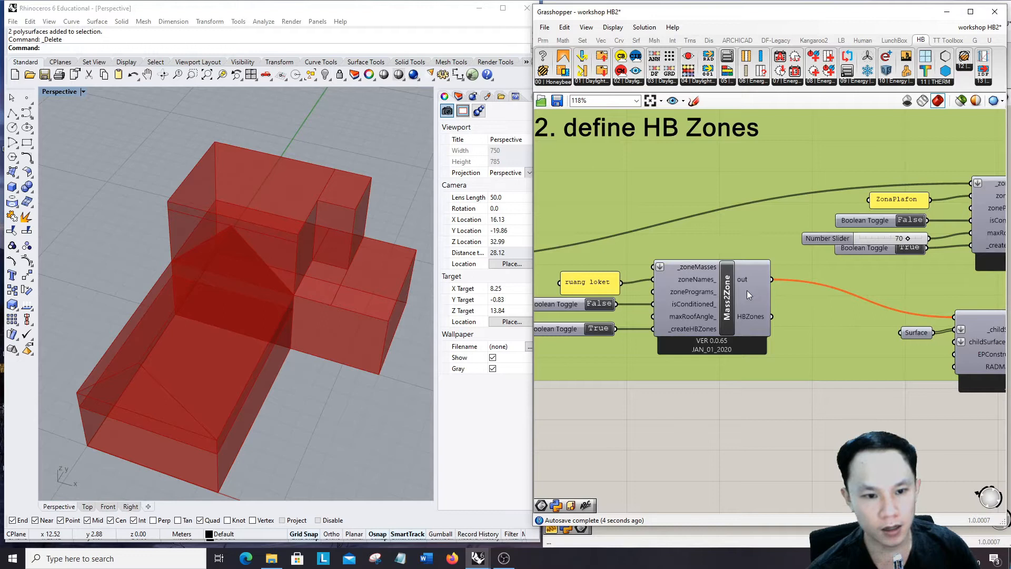
scroll(747, 289, down, 1)
drag(767, 312, 923, 314)
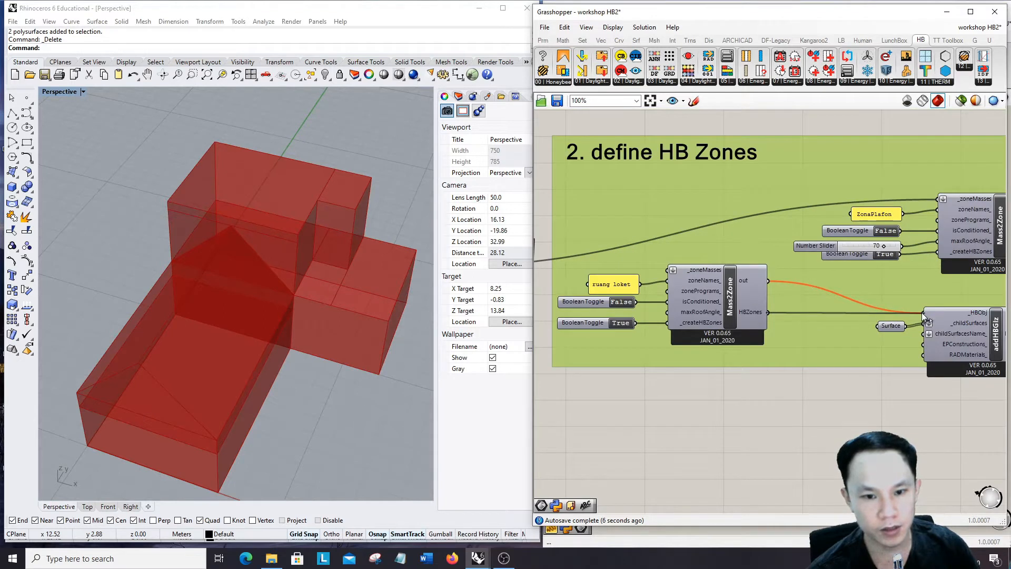
click(890, 325)
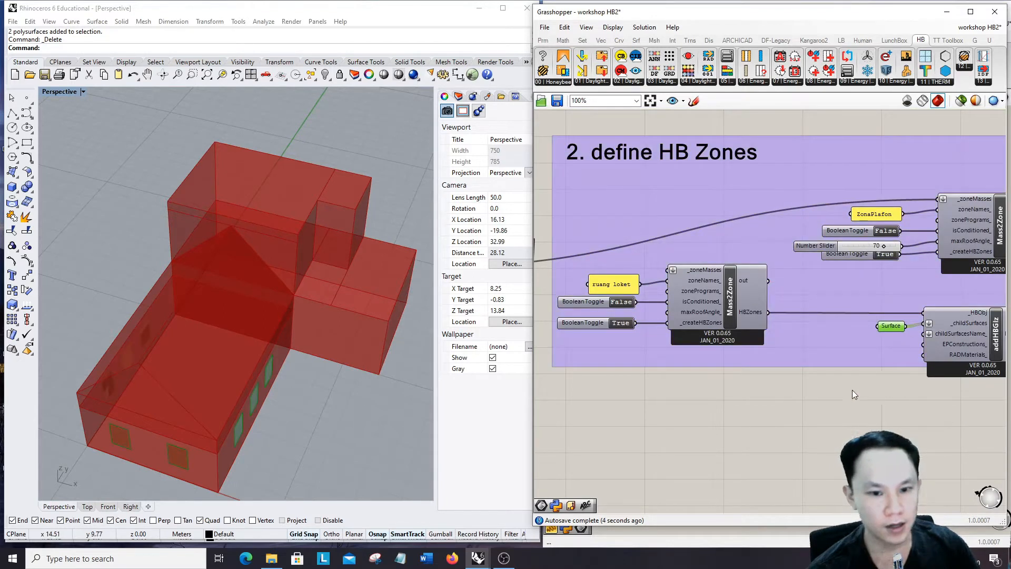
right_click(854, 395)
click(903, 399)
Step: Connect the RuangLoket Int Brep to the _zoneMasses input of the ruang loket Mass2Zone component
scroll(905, 296, down, 3)
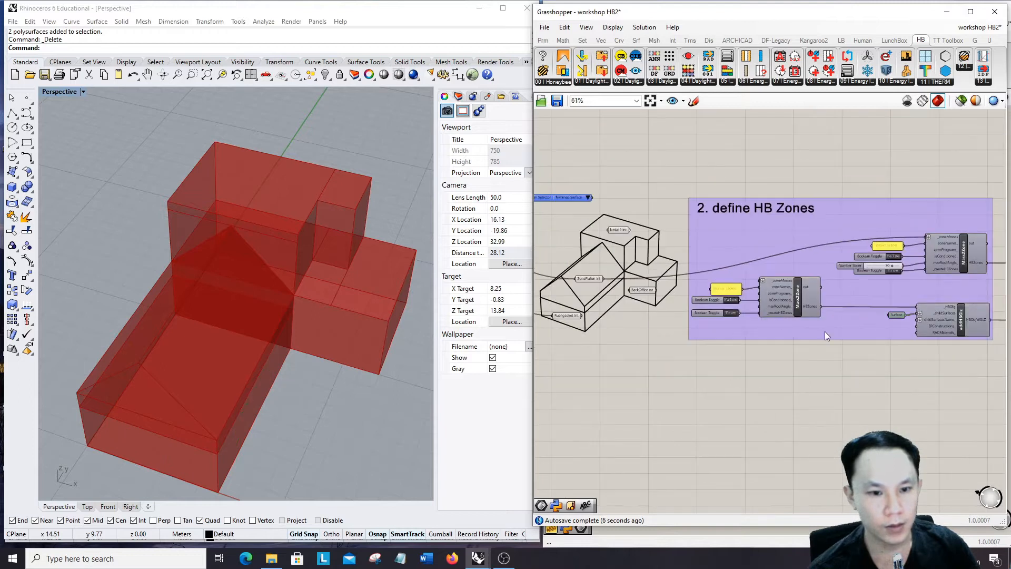
scroll(626, 283, up, 4)
scroll(659, 284, down, 2)
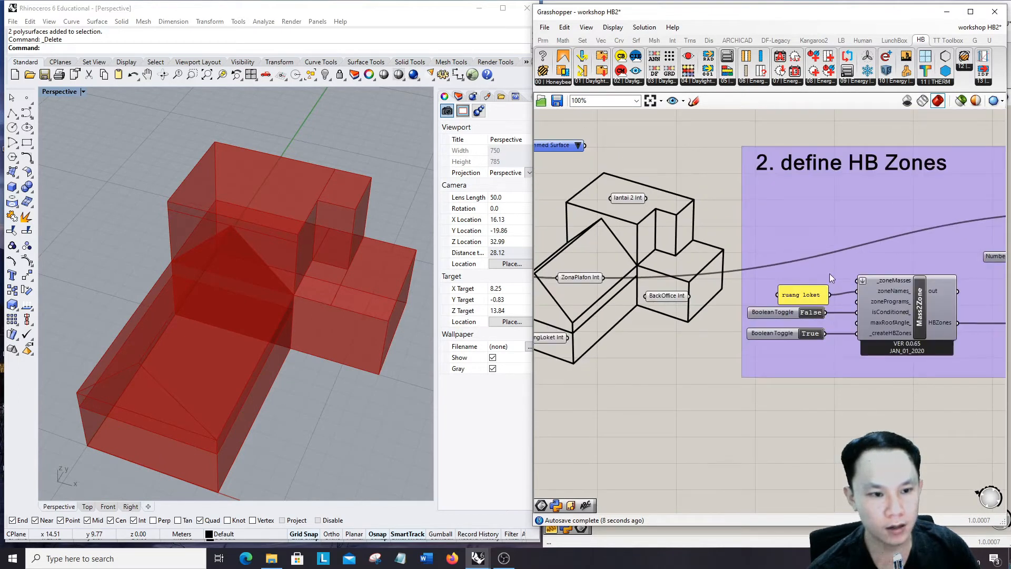
drag(568, 336, 860, 282)
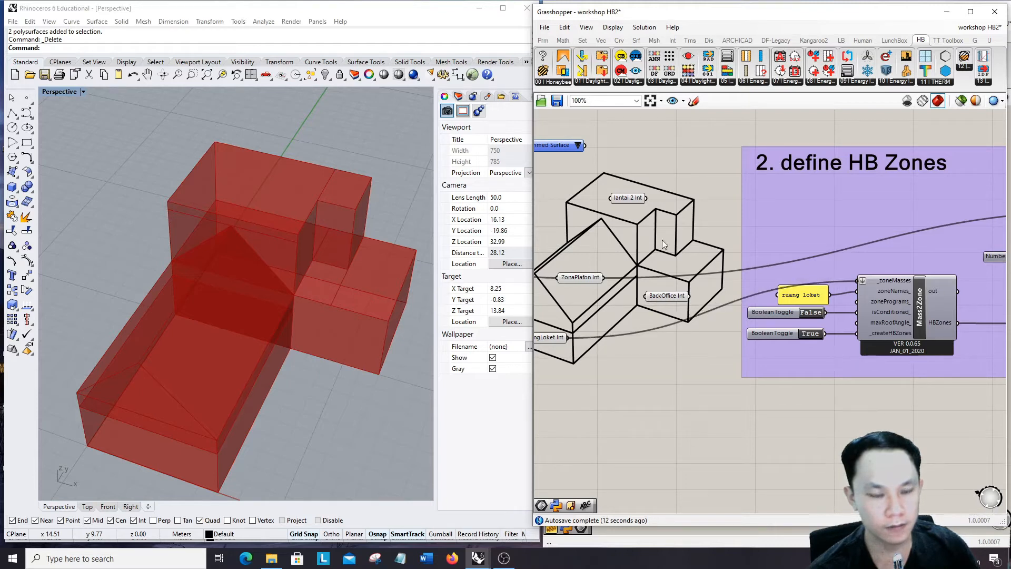
Step: Duplicate the ruang loket Mass2Zone component with its name panel and two toggles below the define HB Zones group
scroll(652, 245, down, 3)
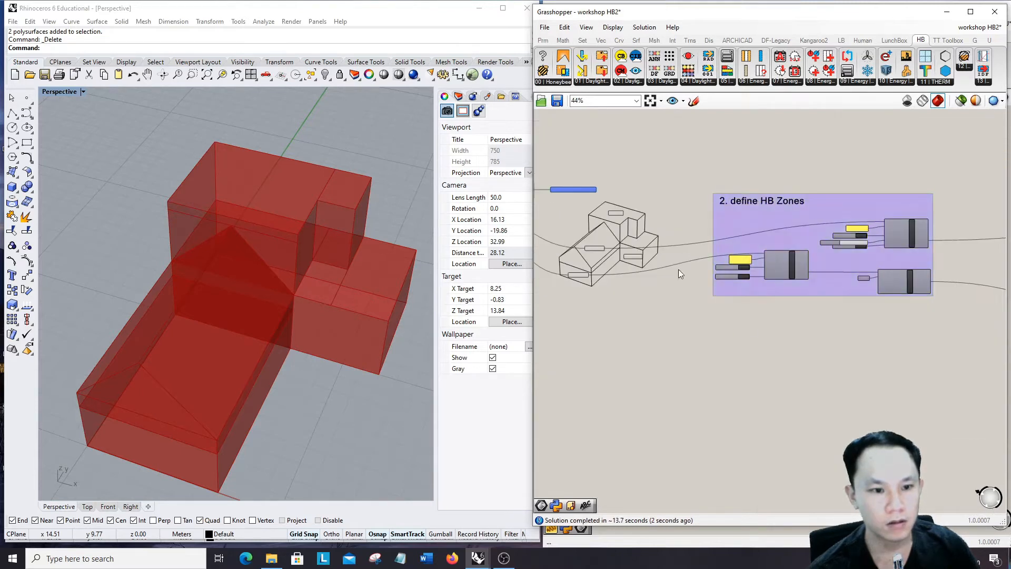
scroll(604, 249, up, 2)
scroll(706, 229, down, 1)
drag(695, 227, 868, 309)
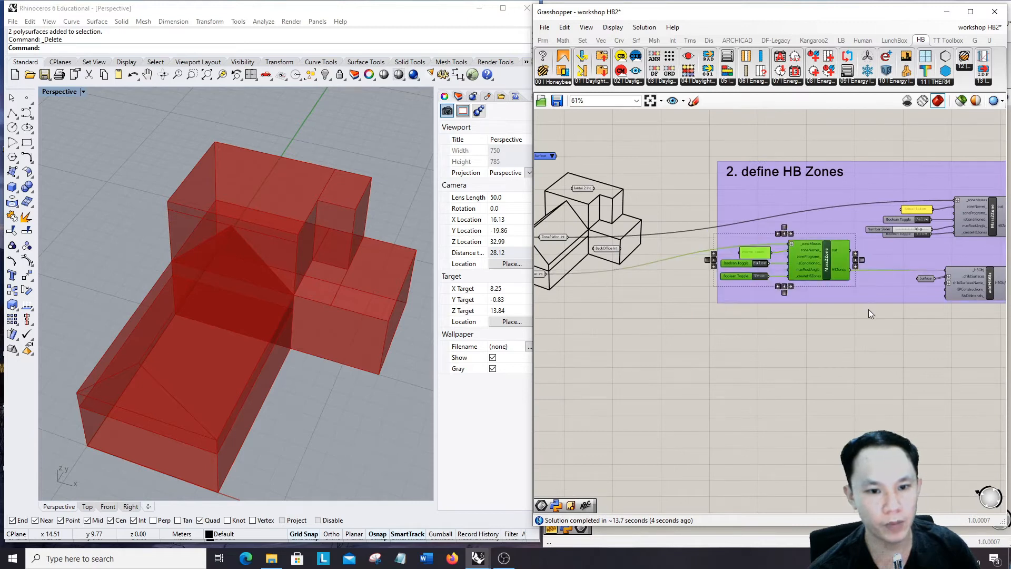
alt+drag(806, 280, 804, 366)
scroll(804, 366, up, 5)
click(880, 304)
Step: Set the copied name panel to BackOffice and connect the BackOffice Int Brep to the copy's _zoneMasses input
scroll(882, 303, down, 4)
scroll(758, 335, up, 3)
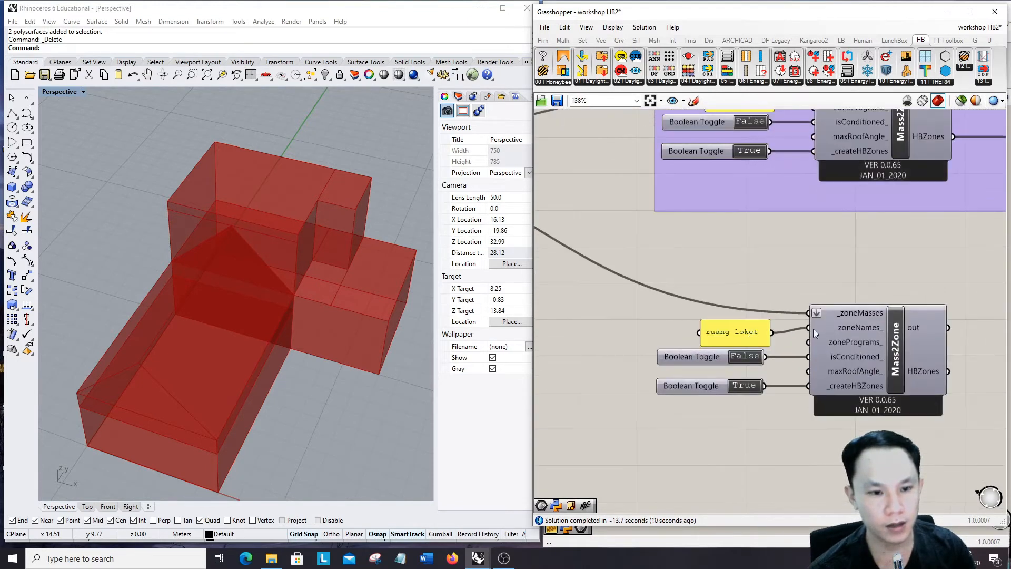
scroll(785, 332, up, 2)
double_click(766, 333)
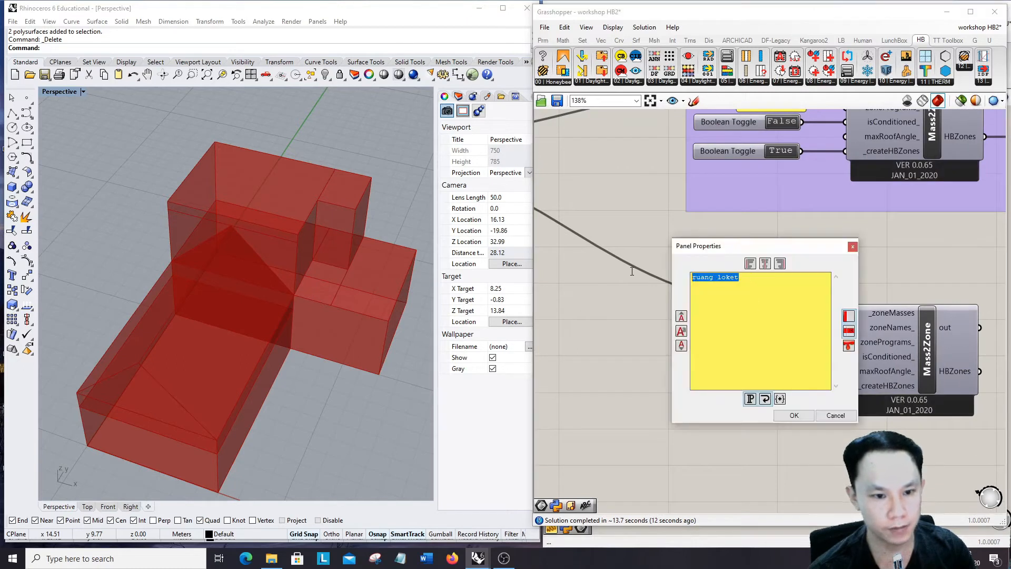
text(BackOffice)
click(801, 419)
scroll(782, 287, down, 5)
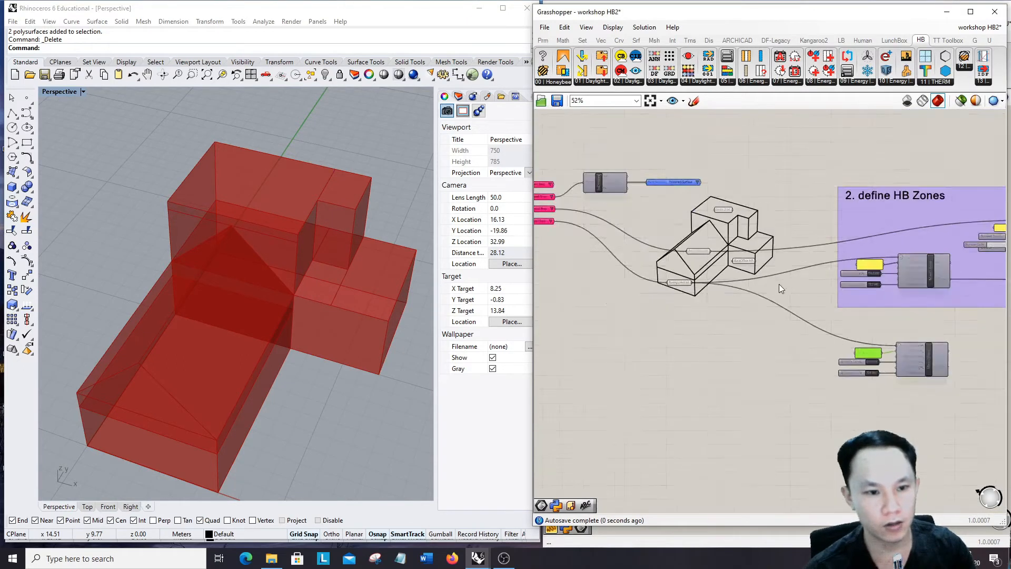
scroll(780, 287, up, 3)
drag(733, 240, 937, 404)
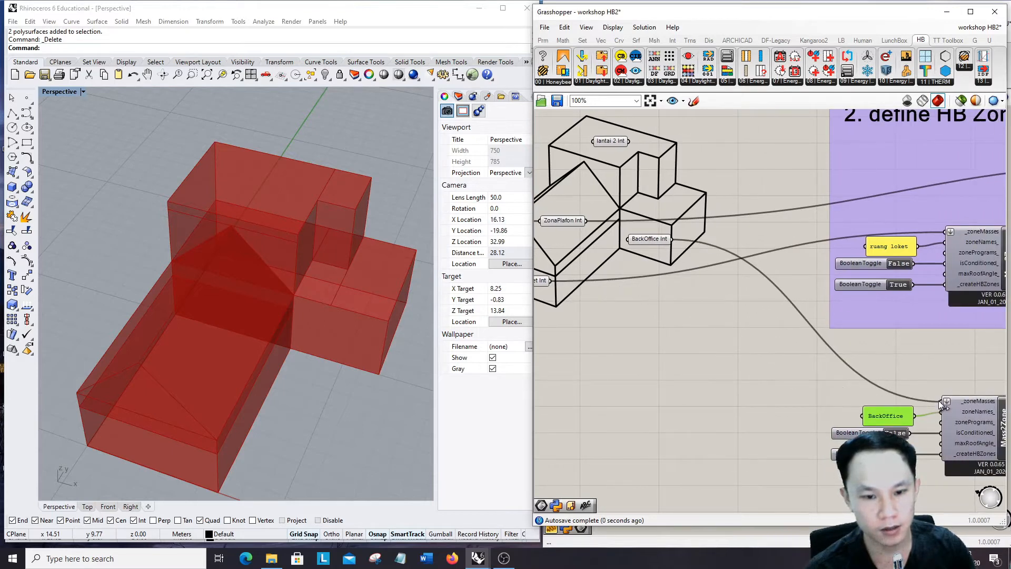
Step: Duplicate the BackOffice Mass2Zone set below itself and set the copy's zone name panel to Lantai 2
scroll(687, 292, down, 5)
scroll(915, 337, up, 3)
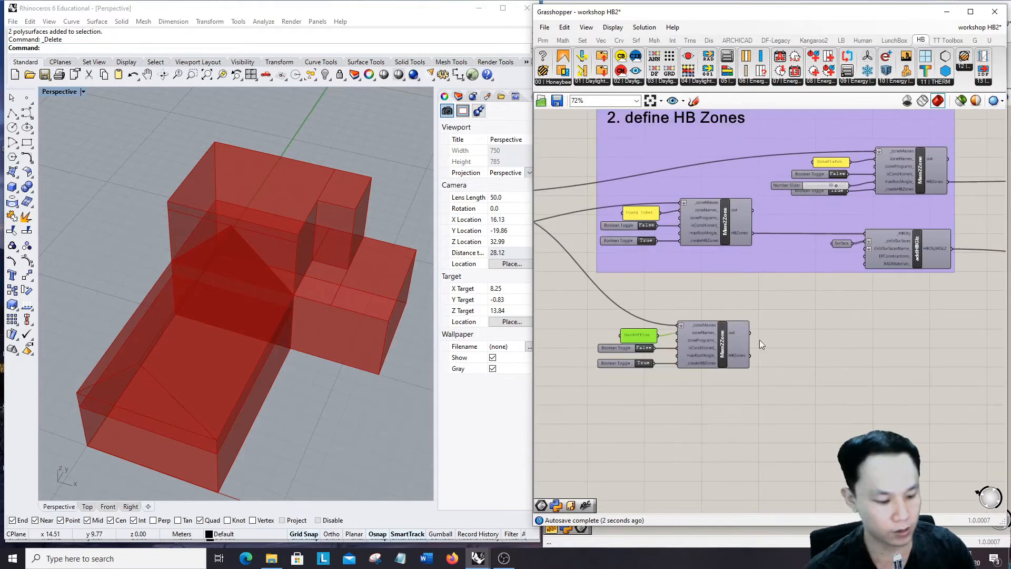
scroll(708, 345, down, 2)
drag(607, 314, 744, 396)
text(Lantai 2)
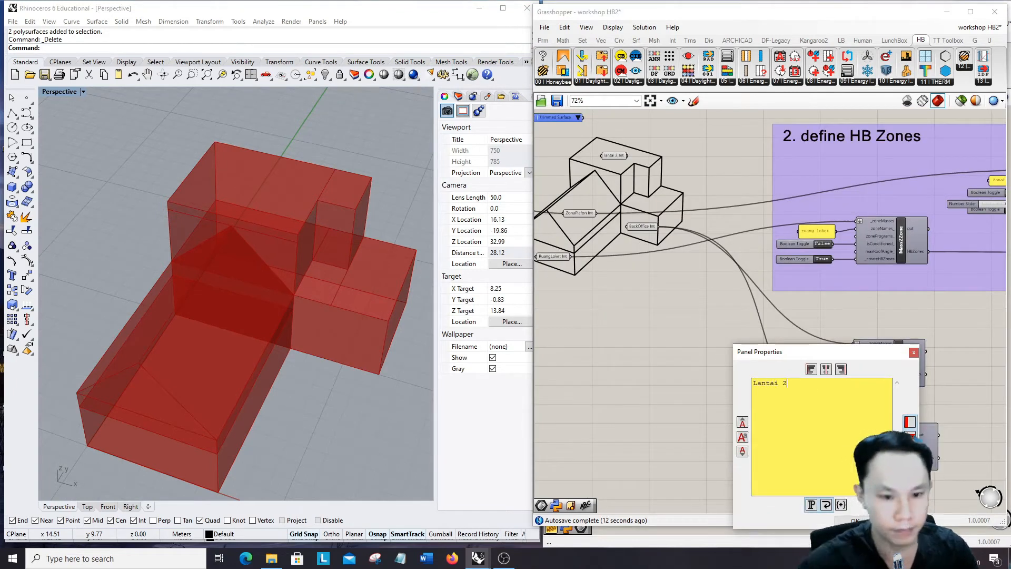
click(856, 520)
Step: Connect the lantai 2 Int Brep to the _zoneMasses input of the Lantai 2 Mass2Zone component
click(683, 415)
shift+drag(628, 157, 870, 427)
scroll(892, 435, up, 6)
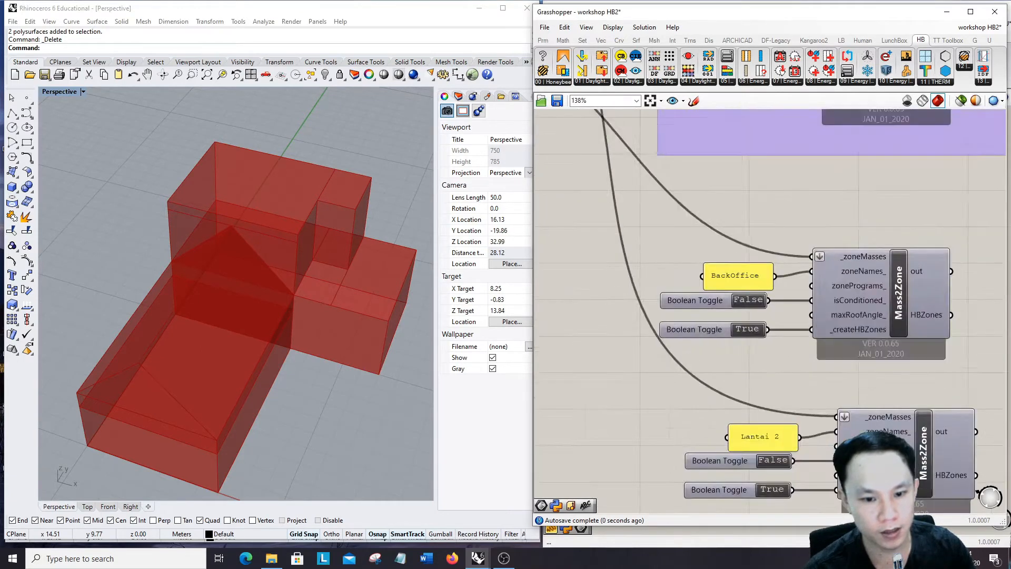
Step: Turn off the previews of the four interior zone Breps
scroll(748, 352, down, 8)
scroll(747, 353, up, 4)
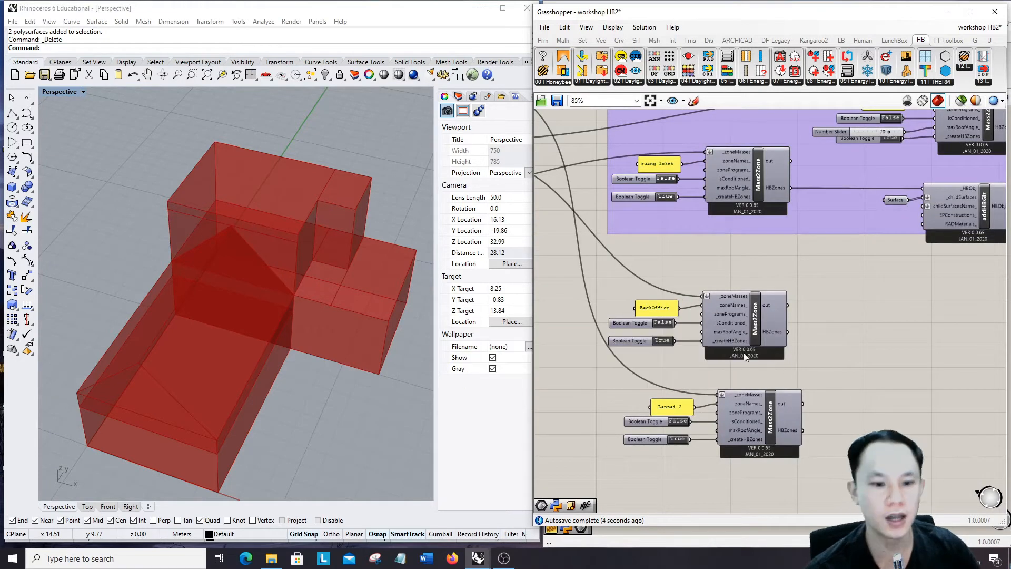
scroll(699, 342, down, 2)
right_drag(376, 421, 314, 400)
scroll(265, 276, down, 8)
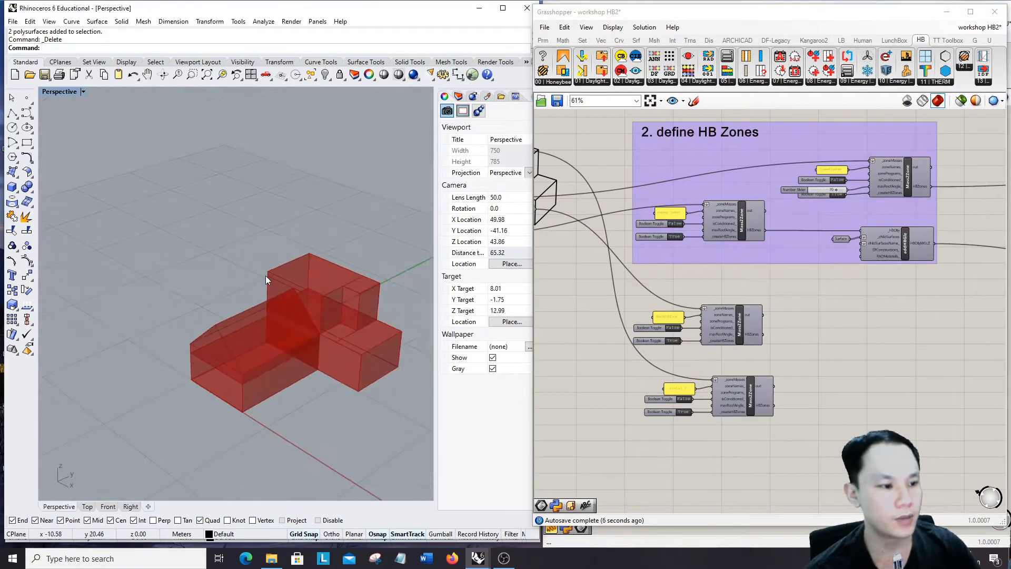
scroll(362, 355, up, 8)
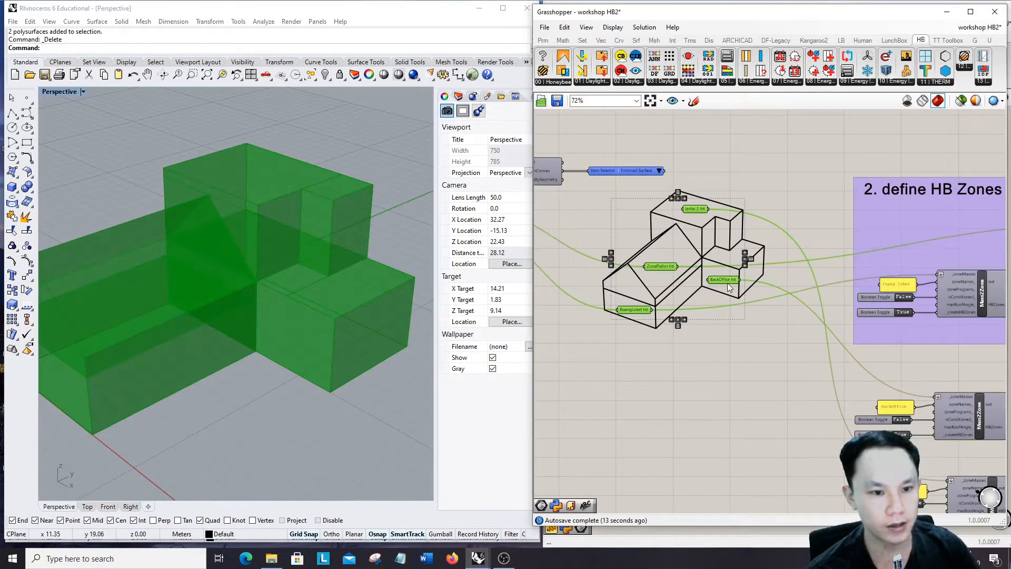
right_click(717, 281)
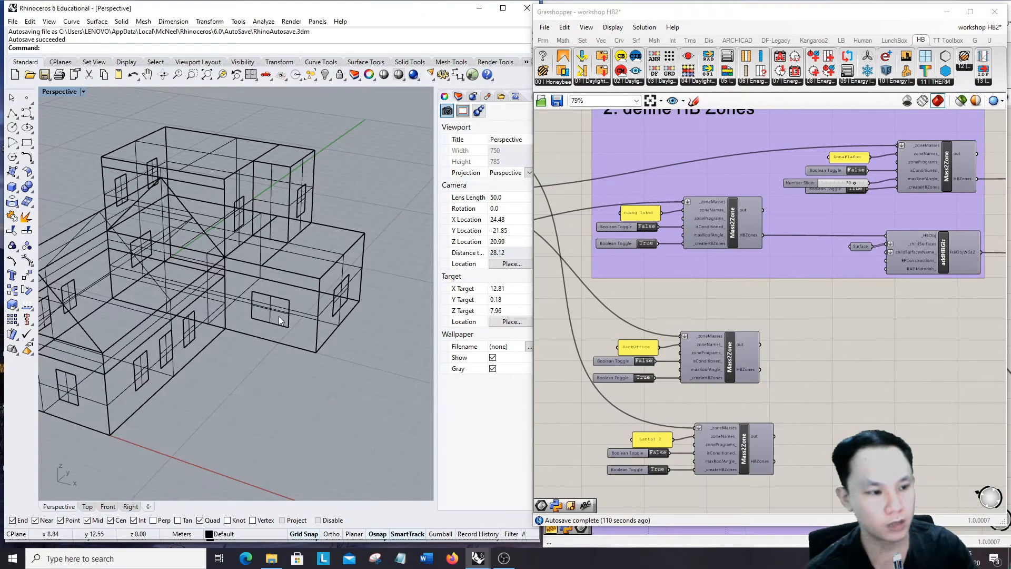
Step: Add a Brep parameter beside the BackOffice zone and reference the three back office window surfaces in it
double_click(852, 317)
text(brep)
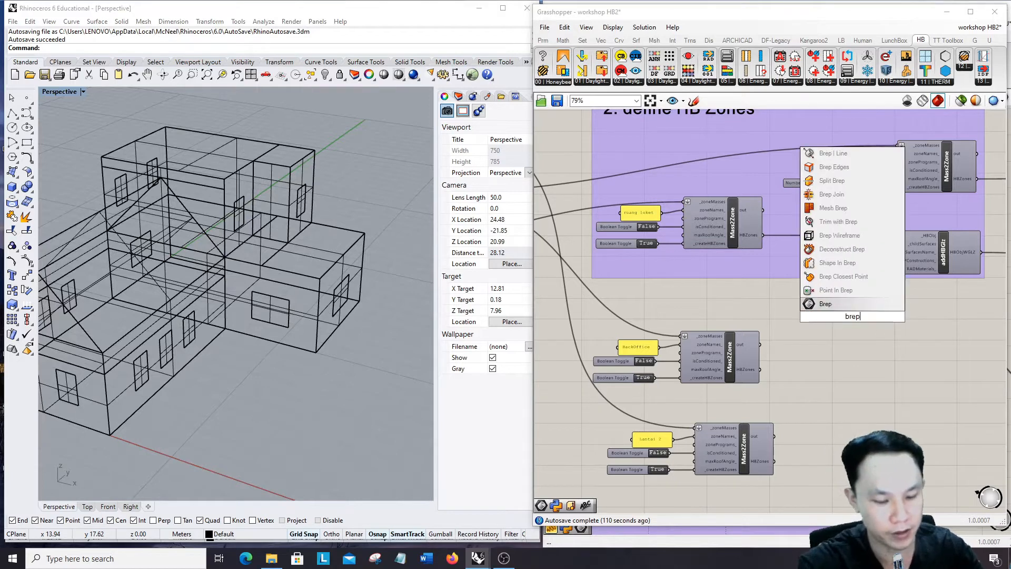
key(Return)
right_click(855, 316)
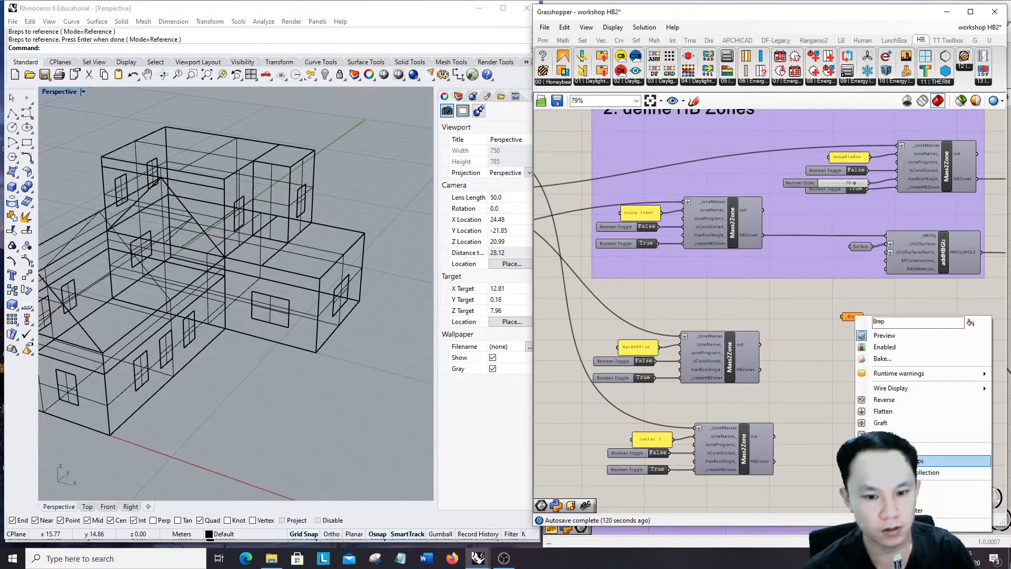
click(927, 461)
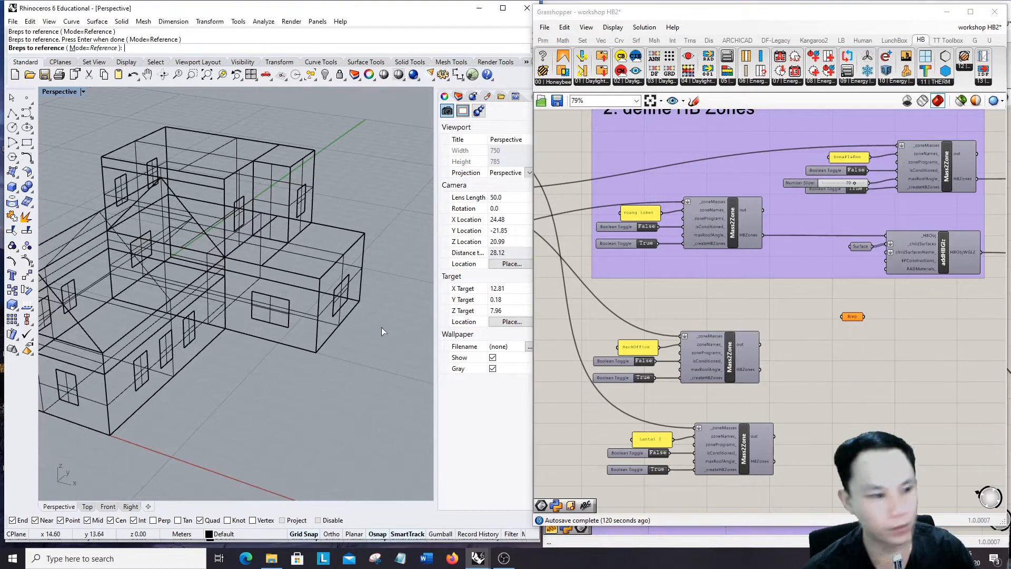
click(277, 304)
click(343, 288)
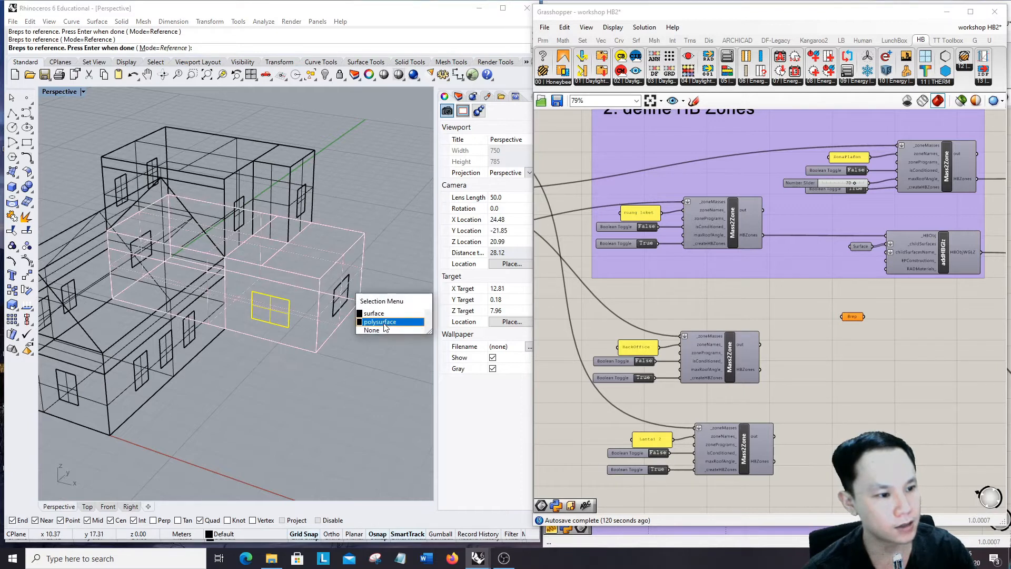
click(372, 330)
right_drag(372, 330, 253, 303)
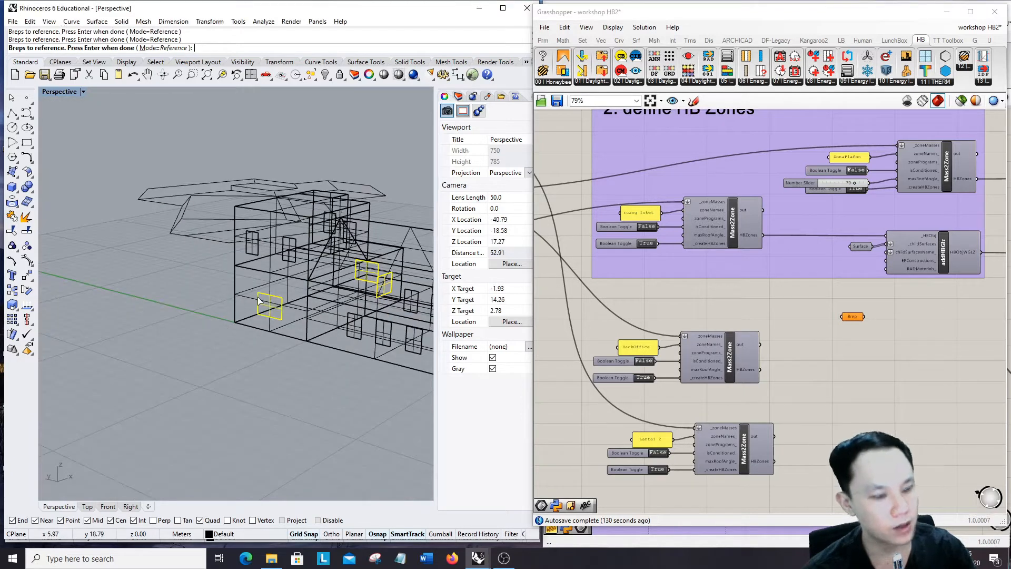
right_click(259, 300)
Step: Rename the window Brep parameter to Jendela BackOffice and internalise its data
scroll(843, 321, up, 4)
right_click(898, 305)
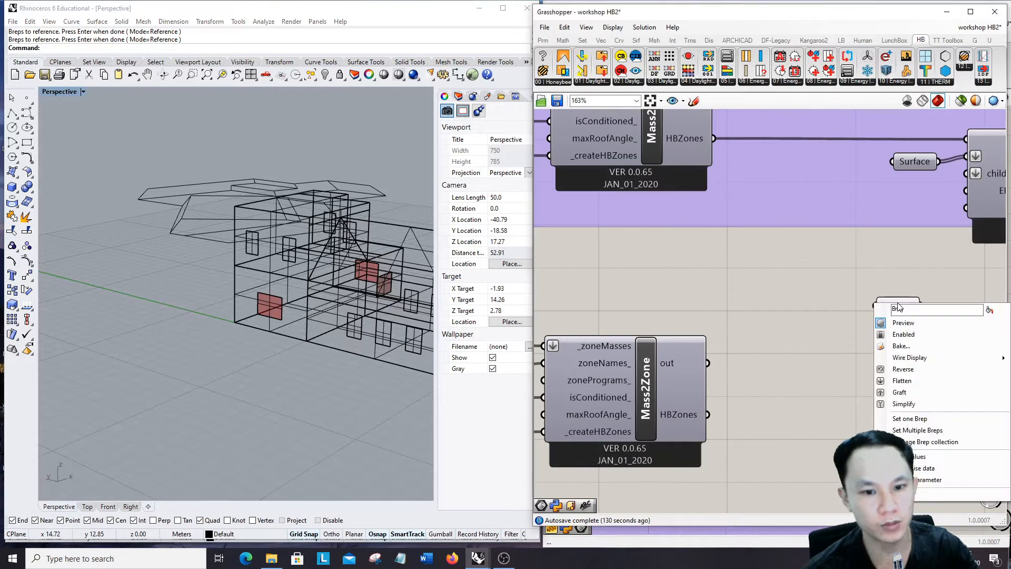
text(Jendela BackOffice)
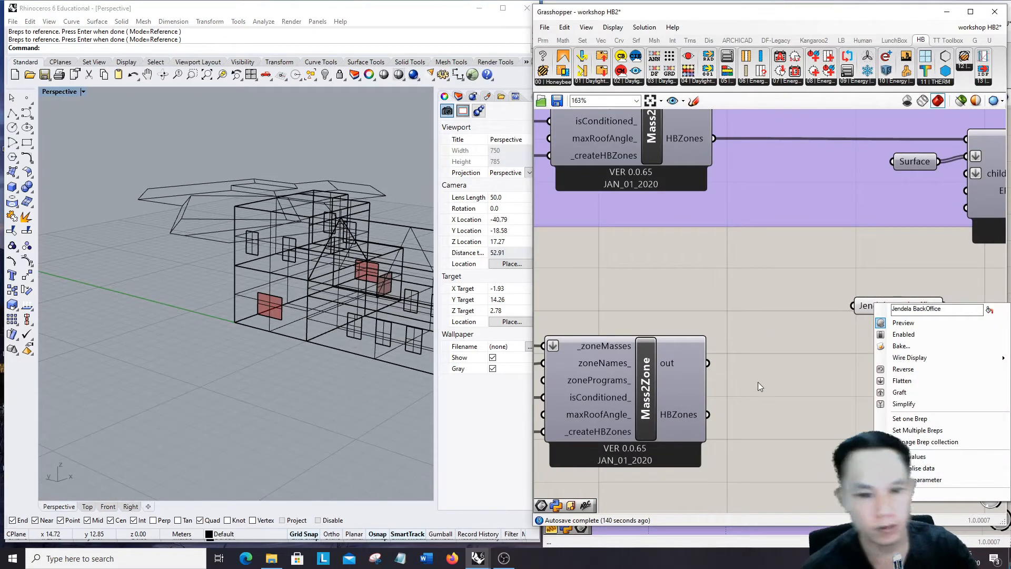
key(Return)
scroll(737, 273, down, 3)
scroll(737, 268, down, 3)
scroll(805, 286, up, 4)
right_click(804, 287)
click(828, 451)
Step: Add a Brep parameter below Jendela BackOffice and reference the four second-floor window surfaces in it
double_click(797, 356)
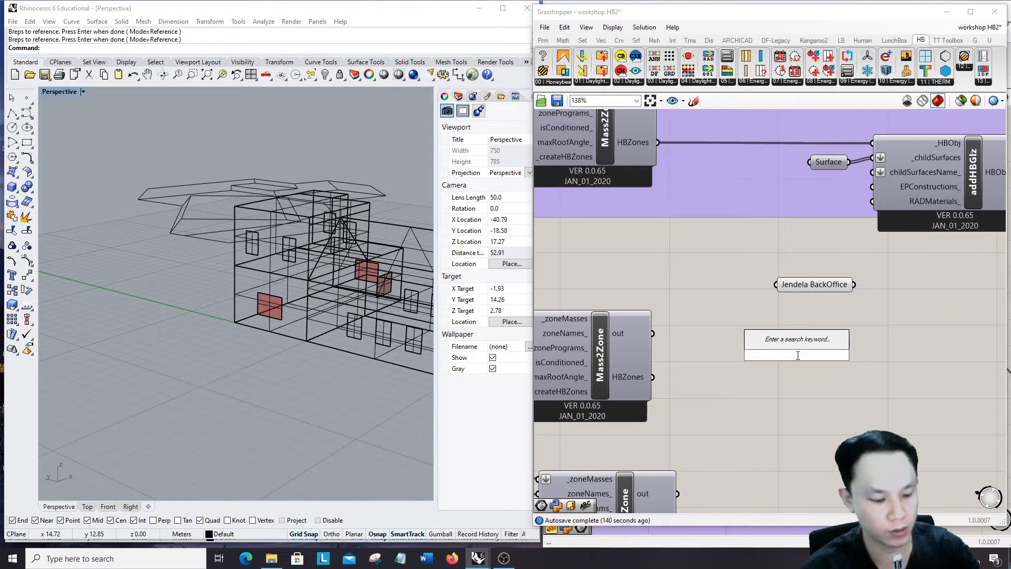
text(brep)
key(Return)
scroll(797, 355, up, 2)
right_click(798, 356)
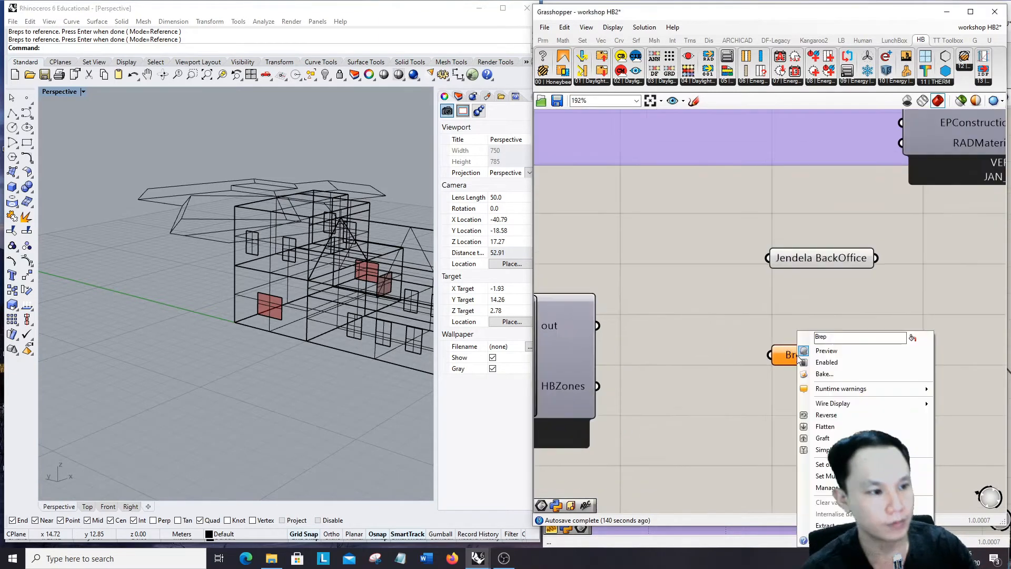
click(825, 476)
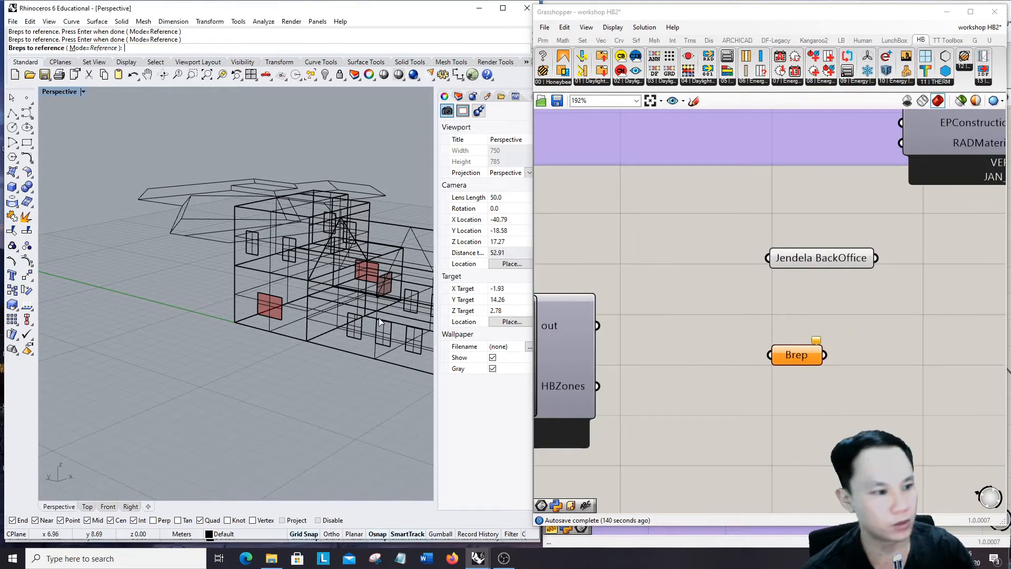
click(291, 262)
click(257, 256)
right_drag(256, 257, 195, 301)
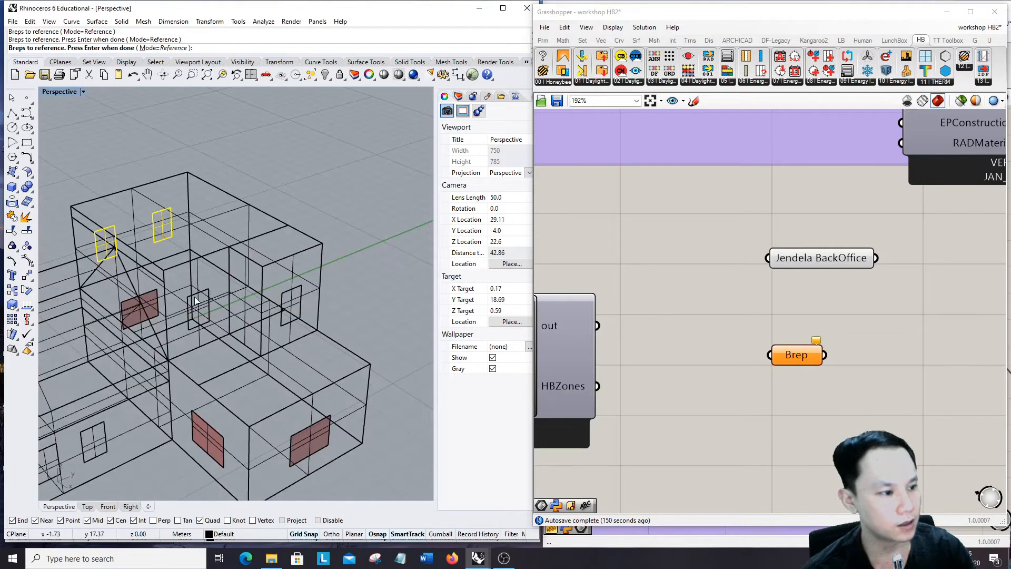
key(Return)
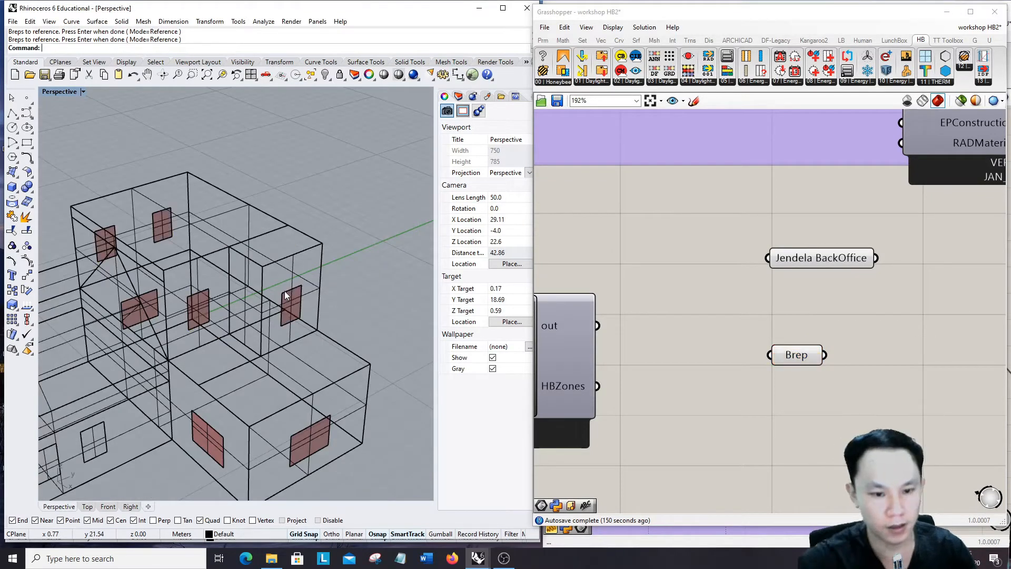
Step: Internalise the data of the second-floor window Brep parameter and rename it to Jendela Lantai 2
right_click(800, 357)
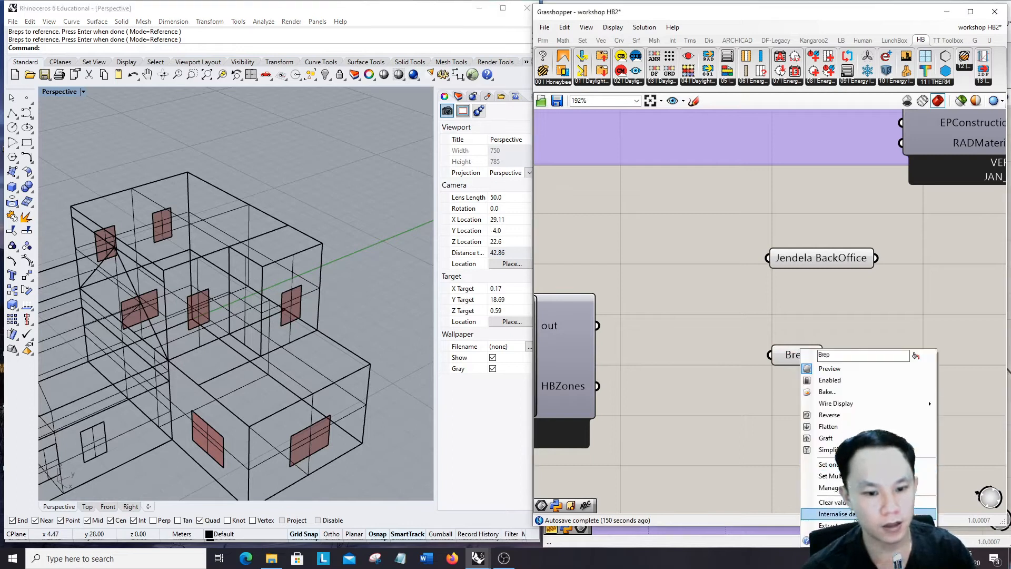
click(854, 514)
right_click(791, 354)
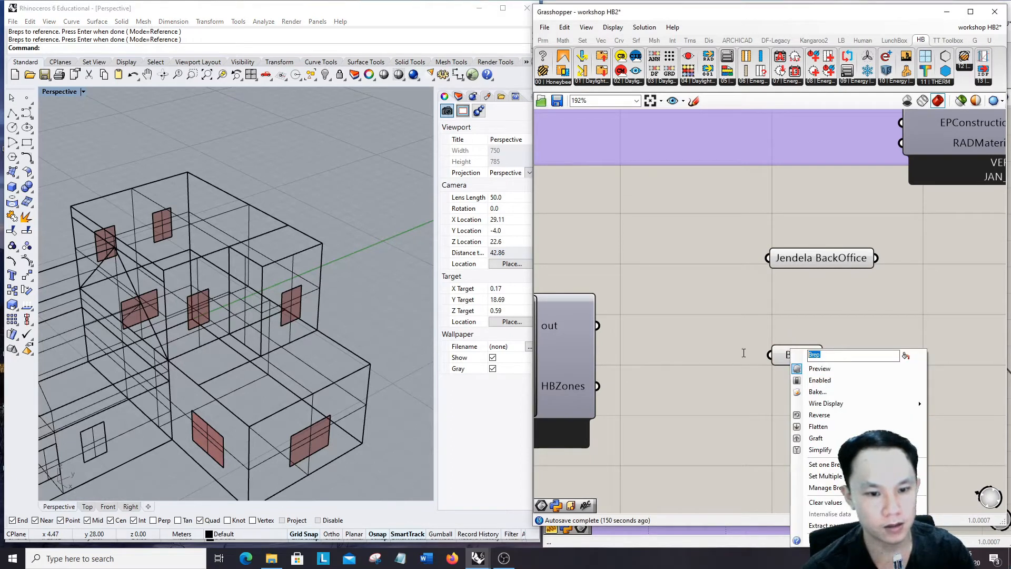
text(Jendel)
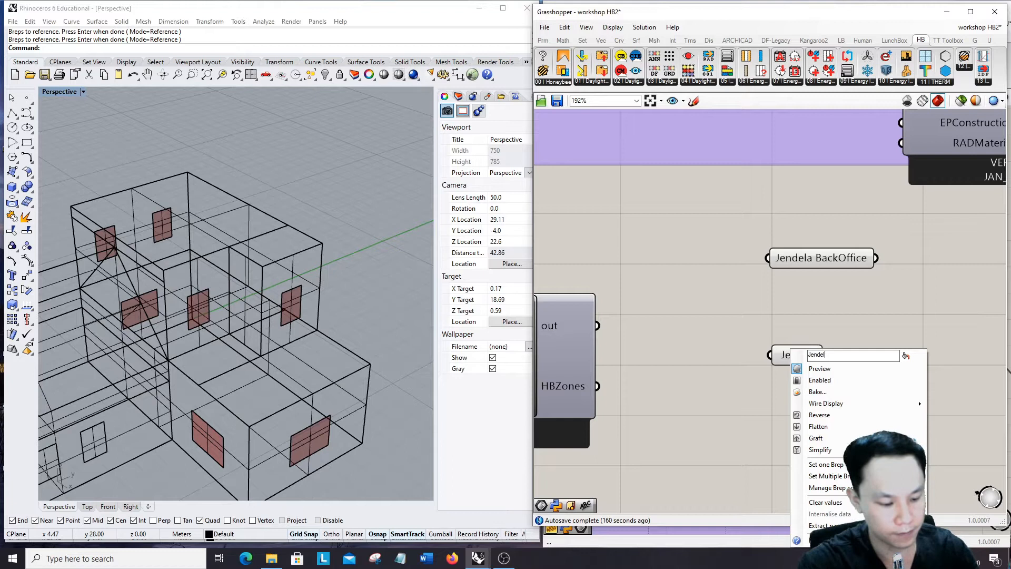
text(a Lantai 2)
key(Return)
Step: Rename the Surface parameter feeding the existing addHBGlz component to Jendela Ruang Loket
scroll(817, 278, down, 3)
scroll(796, 217, up, 3)
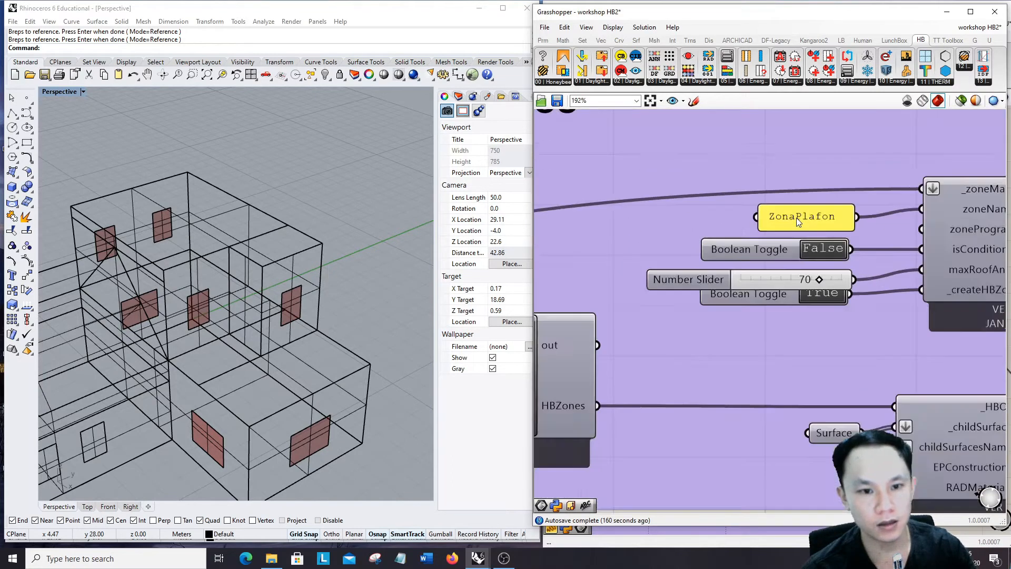
scroll(852, 396, down, 3)
scroll(783, 367, up, 3)
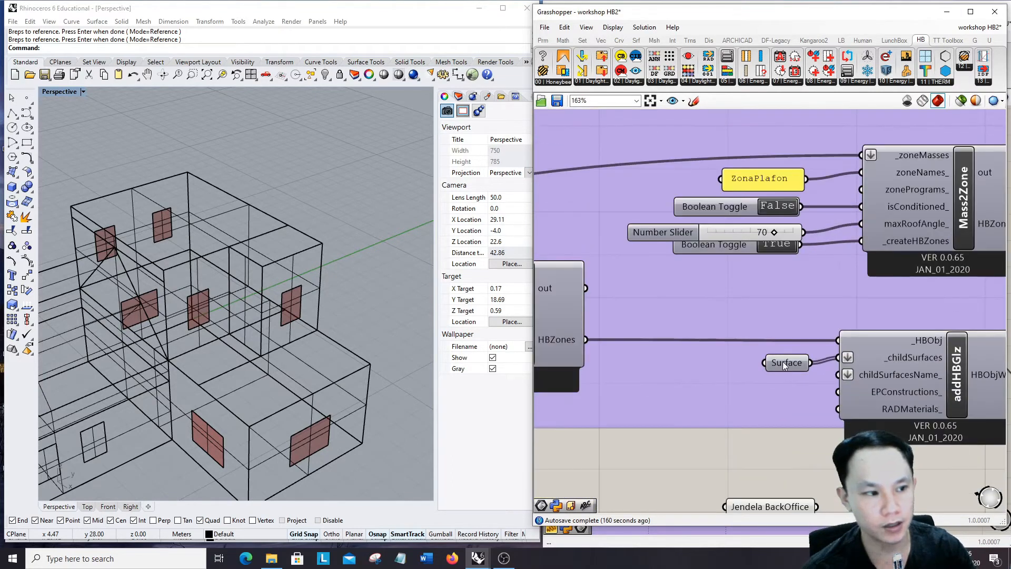
right_click(783, 362)
text(Jendela Ruang Loket)
key(Return)
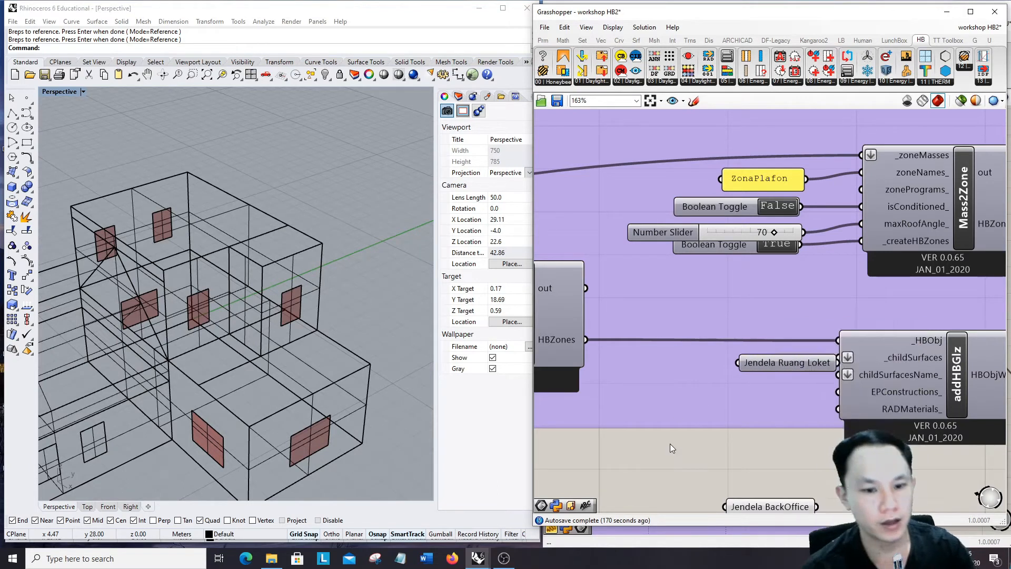
Step: Make two copies of the addHBGlz component, one beside the BackOffice zone and one beside the Lantai 2 zone
scroll(710, 437, down, 3)
scroll(753, 437, up, 1)
right_drag(748, 460, 735, 381)
scroll(794, 241, down, 1)
click(792, 249)
alt+drag(792, 248, 793, 427)
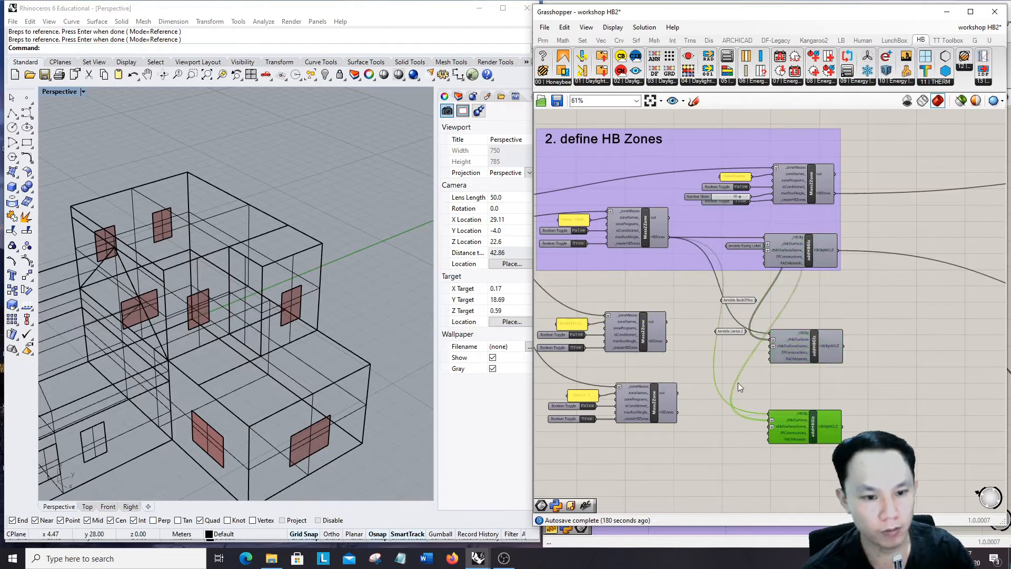
click(738, 382)
Step: Connect the HBZones outputs of the BackOffice and Lantai 2 Mass2Zone components to the _HBObj inputs of their addHBGlz copies
scroll(654, 316, up, 2)
drag(674, 351, 805, 350)
drag(686, 449, 813, 451)
scroll(768, 311, down, 4)
scroll(769, 308, up, 6)
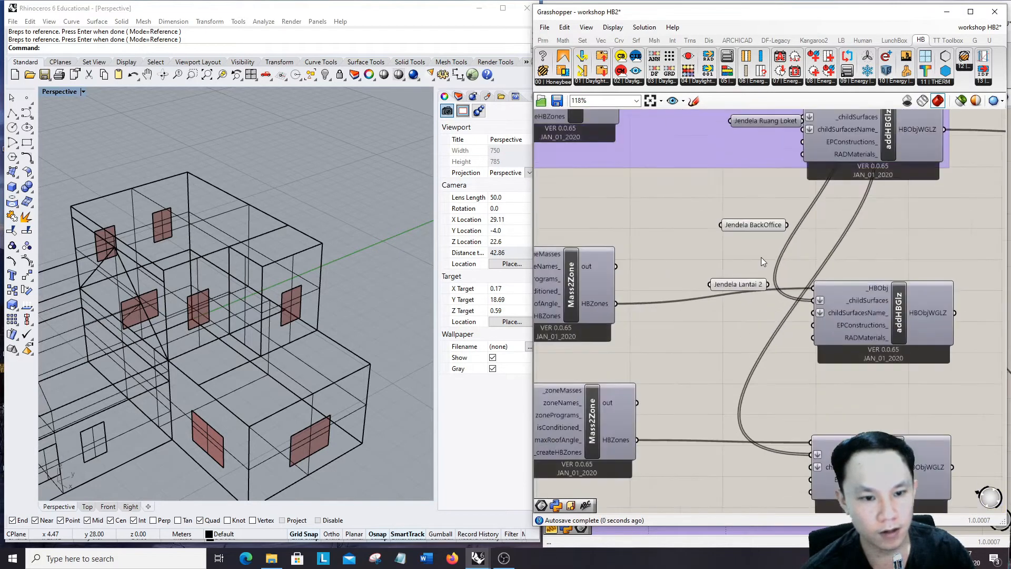
Step: Place Jendela Lantai 2 and Jendela BackOffice beside their addHBGlz copies and connect them to the _childSurfaces inputs
scroll(686, 300, down, 1)
right_drag(919, 226, 751, 256)
drag(763, 244, 782, 396)
scroll(796, 396, up, 3)
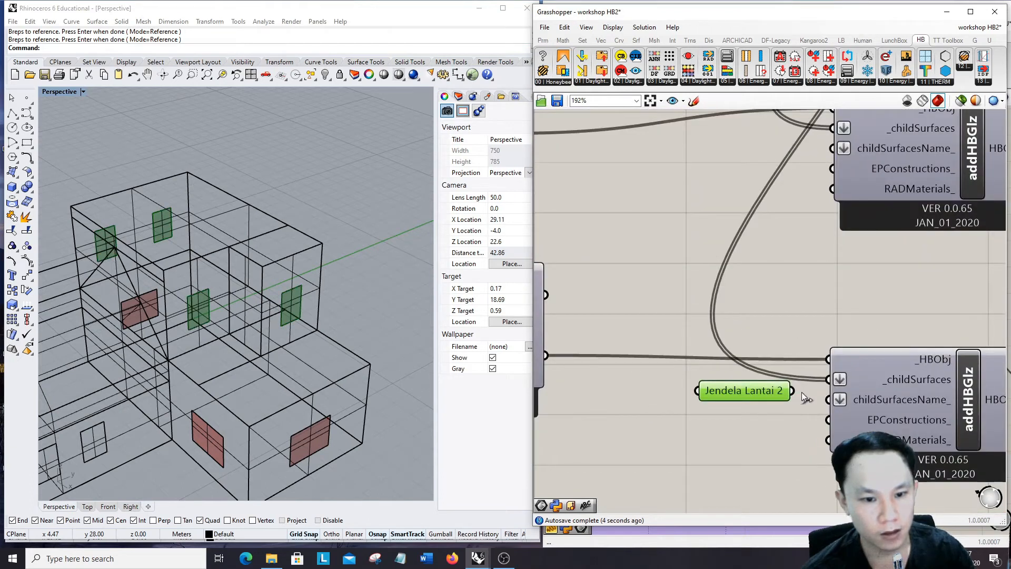
scroll(818, 383, down, 3)
scroll(754, 194, up, 2)
drag(754, 194, 830, 274)
scroll(783, 292, down, 2)
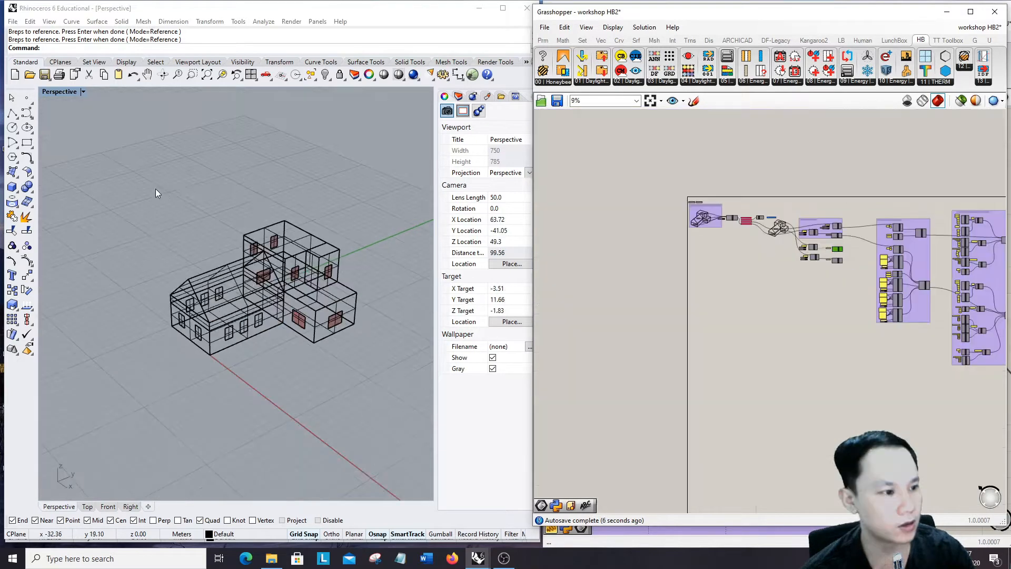
Step: Select all the source building geometry in the Rhino viewport and delete it
drag(156, 189, 378, 410)
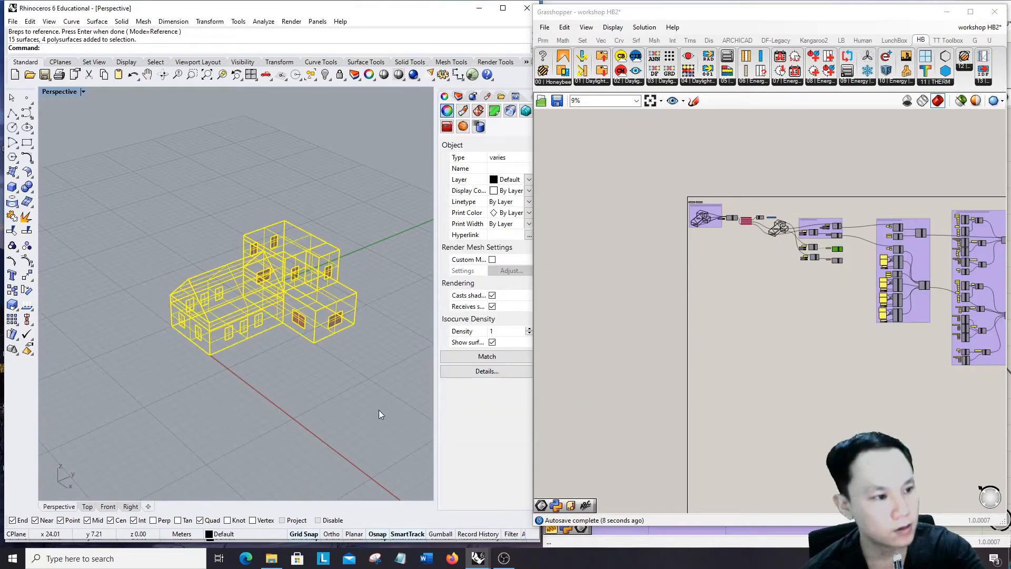
key(Delete)
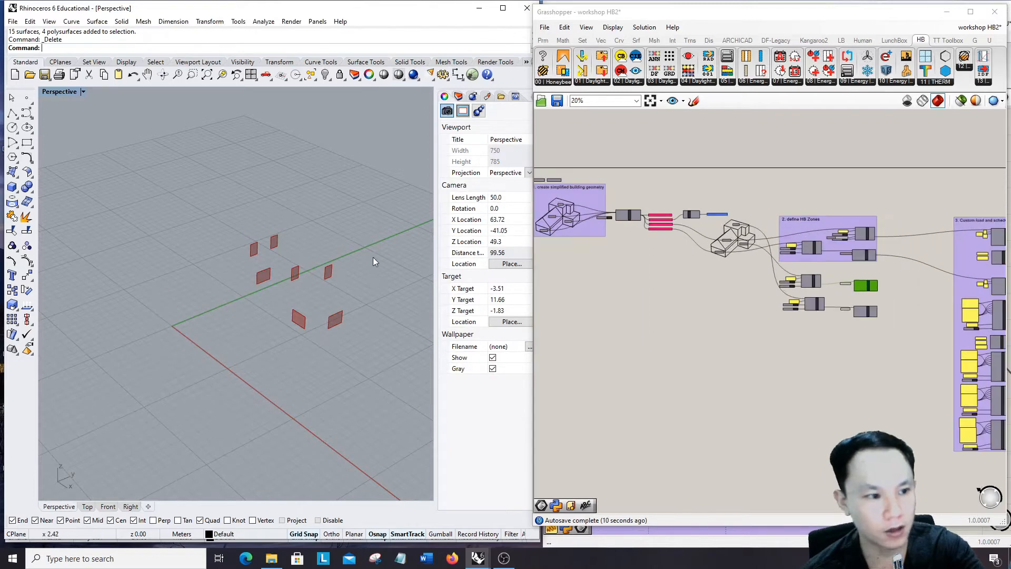
Step: Turn off the previews of the Jendela BackOffice and Jendela Lantai 2 window parameters
scroll(842, 351, up, 8)
scroll(841, 350, up, 1)
click(840, 377)
right_click(816, 260)
click(862, 279)
scroll(817, 211, down, 4)
scroll(826, 394, up, 2)
click(826, 381)
right_click(826, 381)
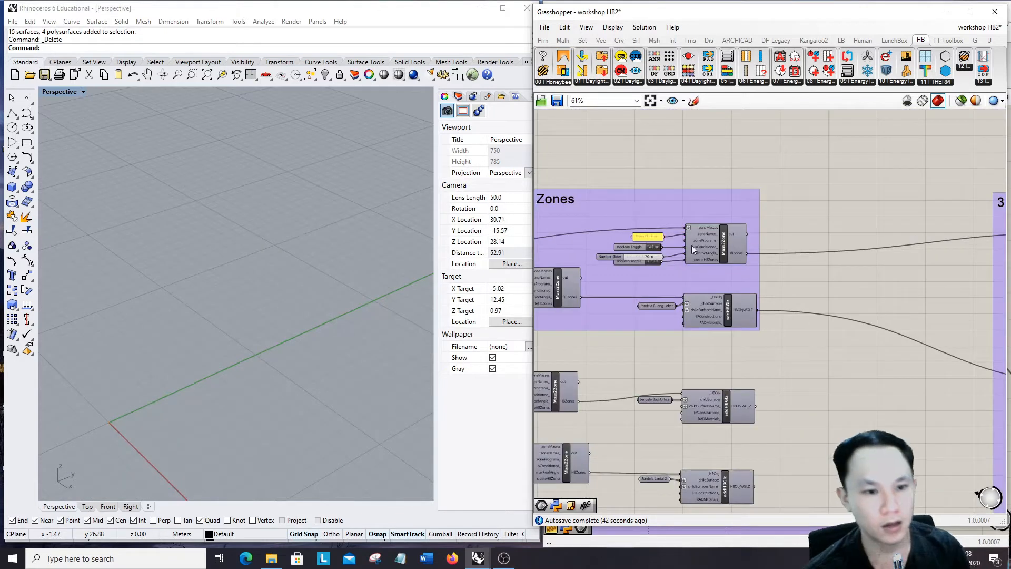
Step: Turn on the preview of the ZonaPlafon Mass2Zone component and the three addHBGlz components together
drag(671, 179, 788, 510)
right_click(776, 349)
click(813, 356)
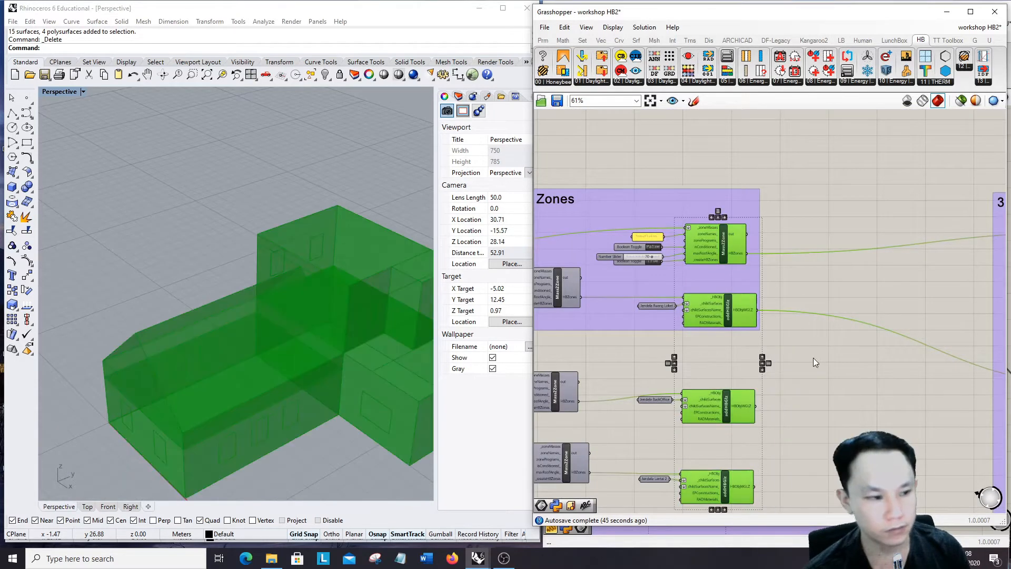
scroll(249, 307, down, 7)
scroll(265, 373, up, 10)
click(267, 372)
scroll(270, 363, down, 7)
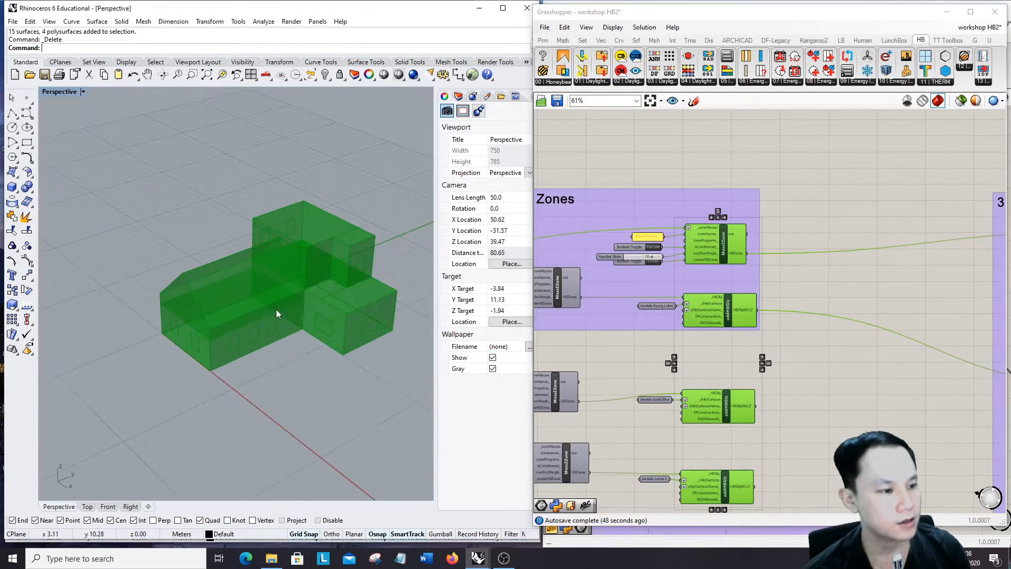
scroll(310, 271, up, 2)
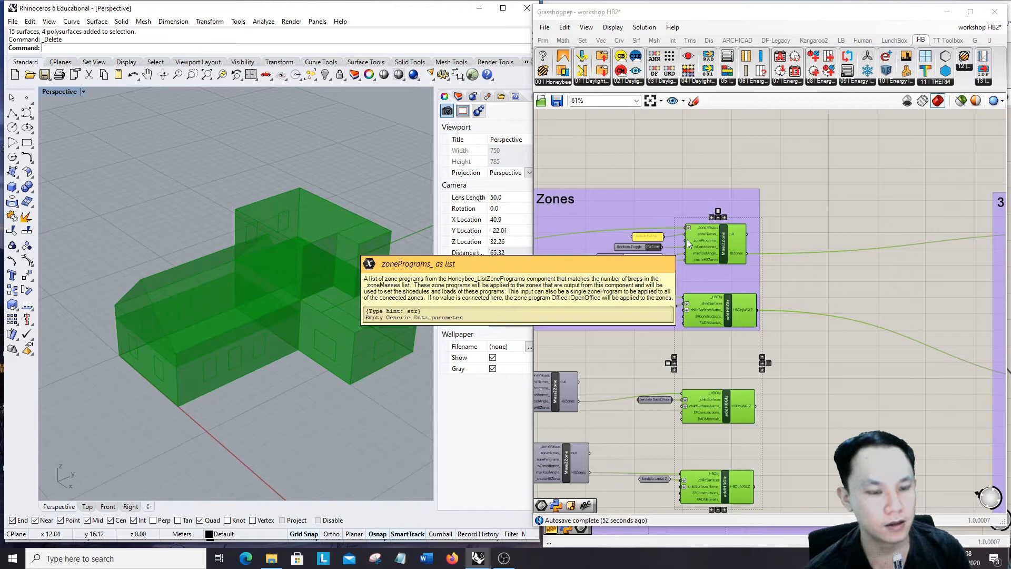
Step: Examine the ZonaPlafon Mass2Zone and the addHBGlz components and how their outputs feed the rest of the definition
scroll(737, 234, down, 2)
scroll(695, 236, down, 2)
scroll(671, 236, up, 4)
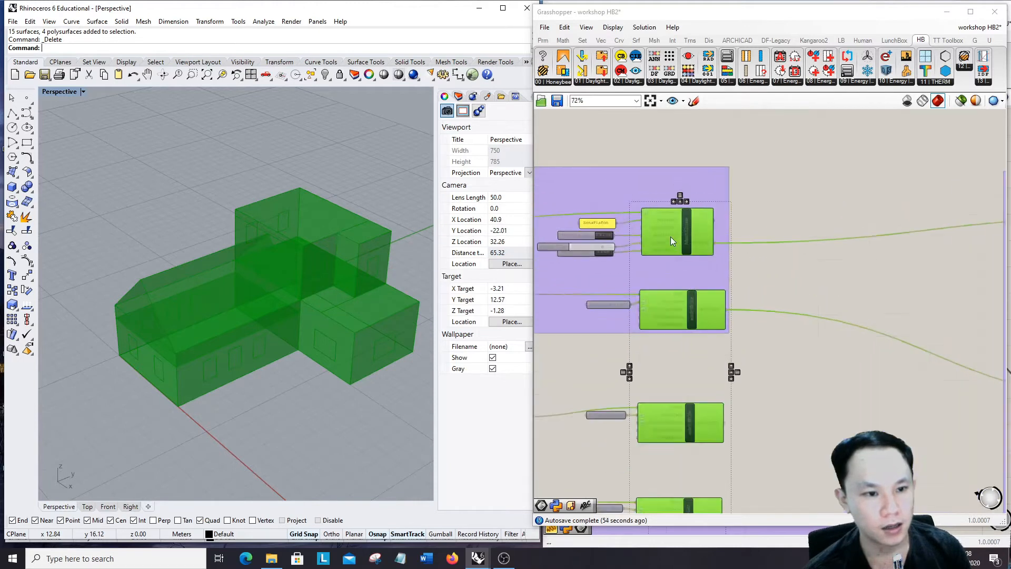
scroll(695, 258, up, 2)
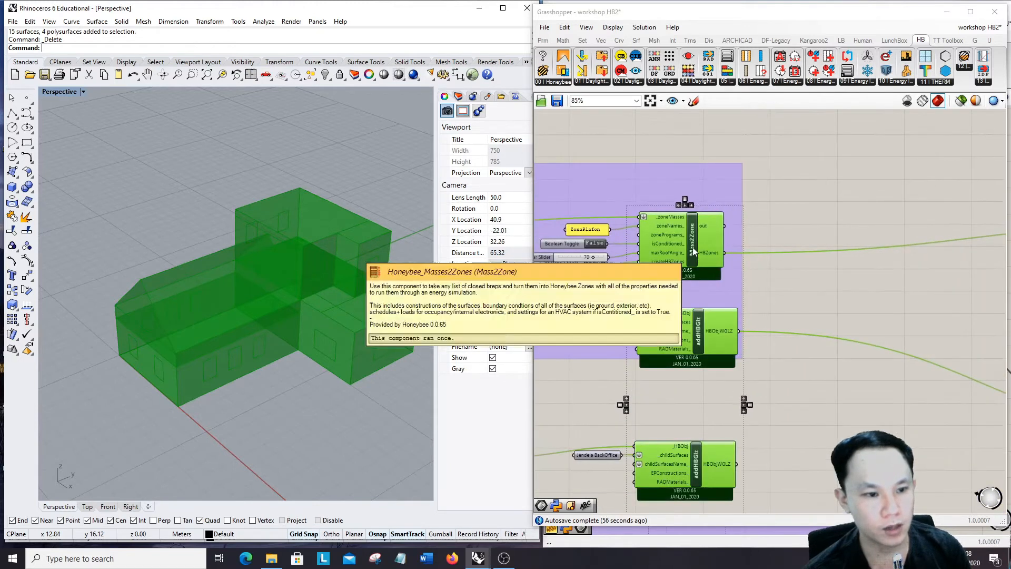
scroll(703, 222, down, 5)
scroll(637, 315, up, 4)
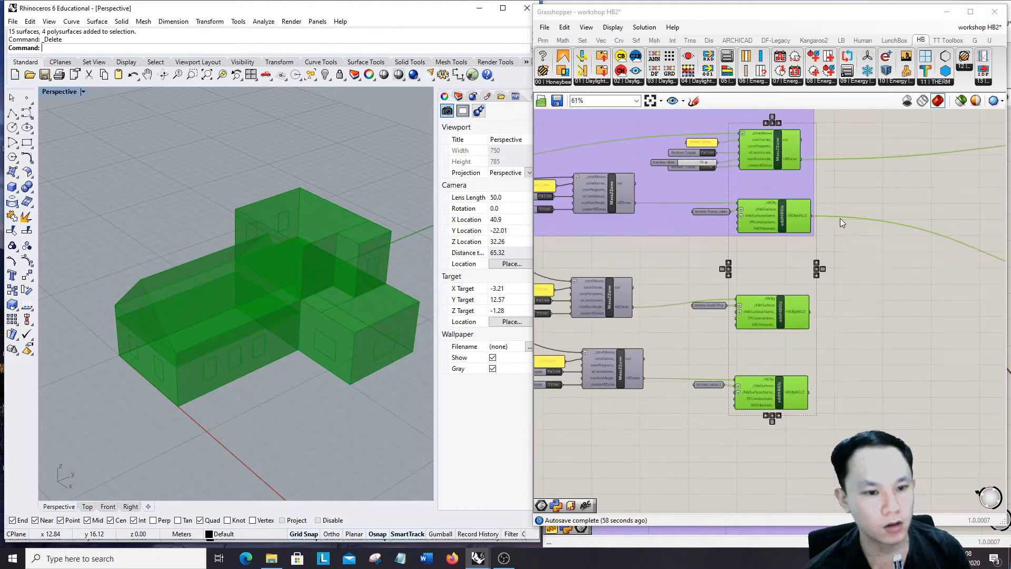
scroll(732, 316, up, 2)
scroll(768, 291, down, 3)
scroll(777, 285, up, 3)
scroll(776, 285, down, 3)
scroll(778, 236, down, 5)
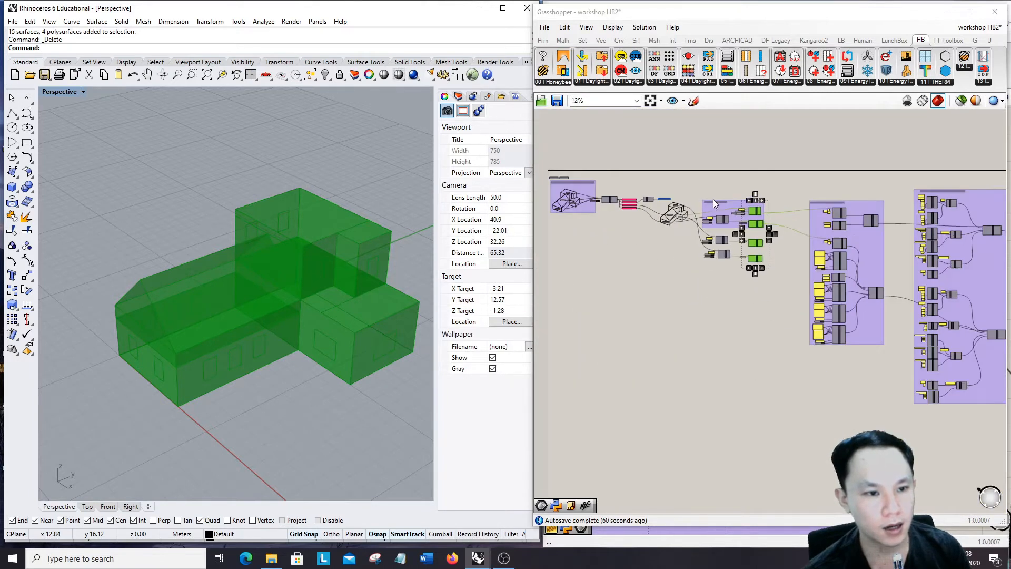
Step: Move the simplified building geometry group and the interior Brep components lower on the canvas
drag(542, 160, 692, 260)
drag(667, 220, 667, 256)
drag(545, 163, 668, 334)
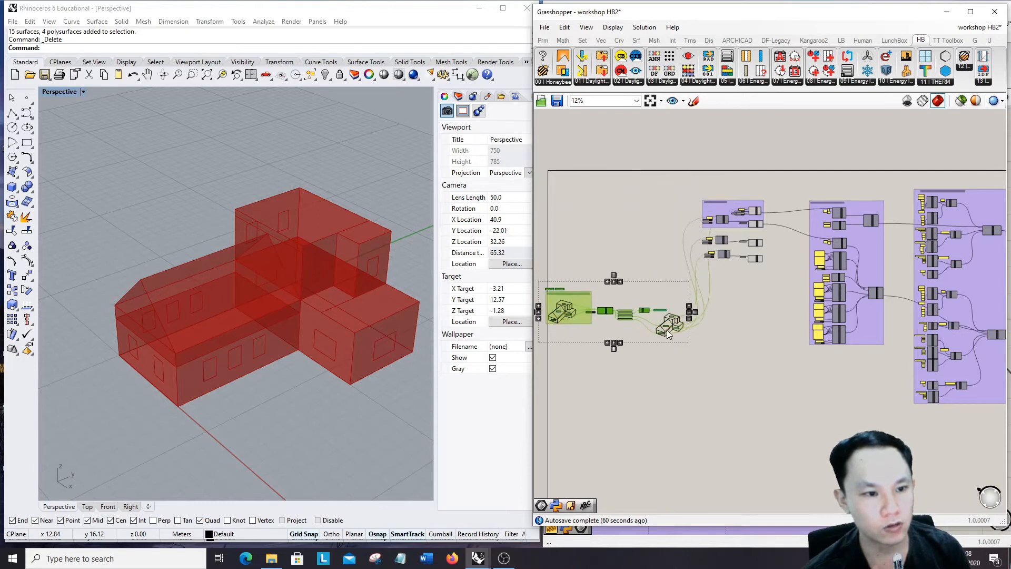
click(772, 331)
Step: Spread out the zone components, moving the BackOffice and Lantai 2 ones well below the define HB Zones group
scroll(705, 238, up, 2)
drag(759, 284, 778, 467)
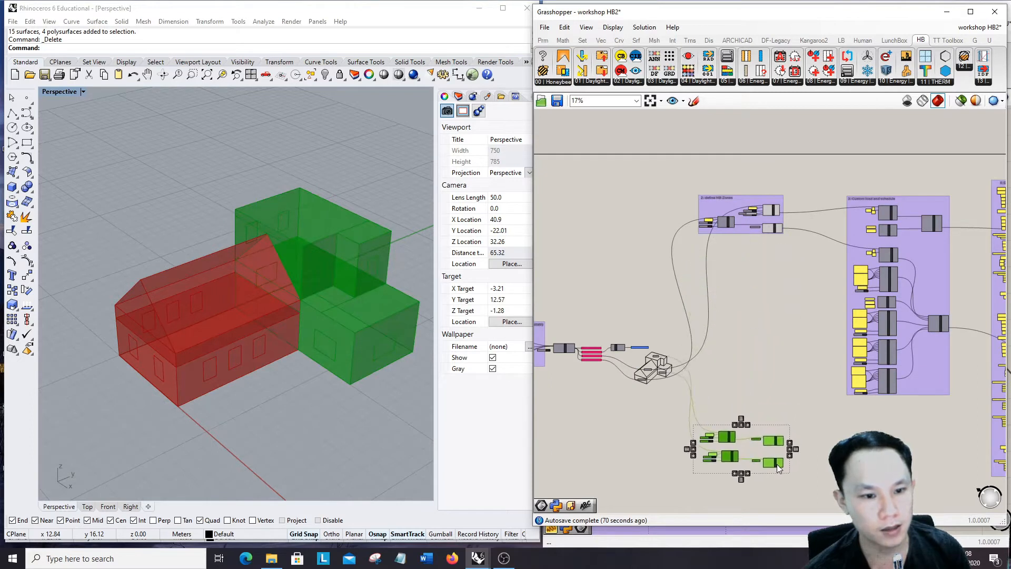
click(734, 254)
drag(795, 251, 777, 283)
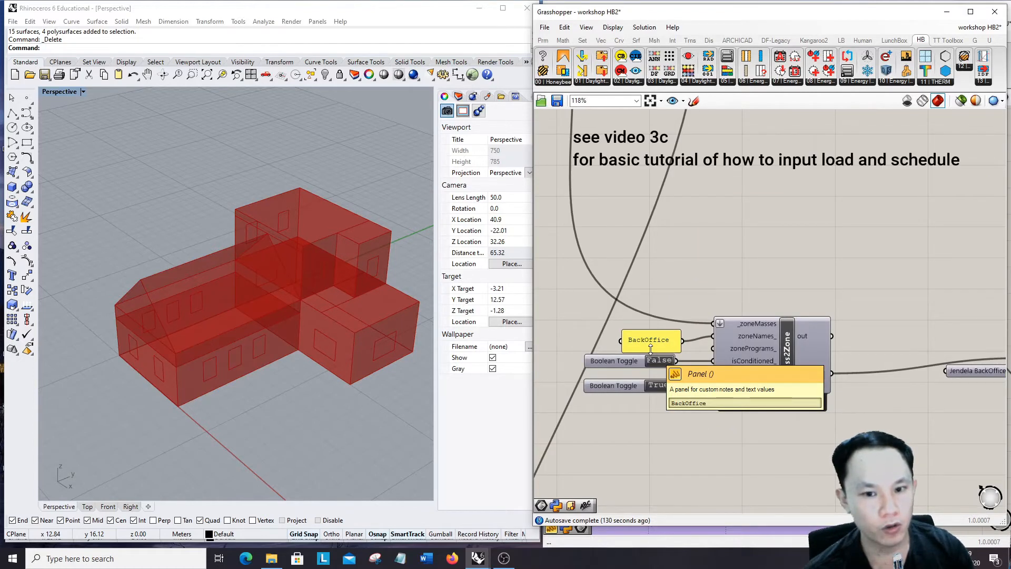
Step: Copy the setEPZoneLoads component with its value panels and the linked schedule component to the area beside the BackOffice zone
scroll(651, 349, down, 11)
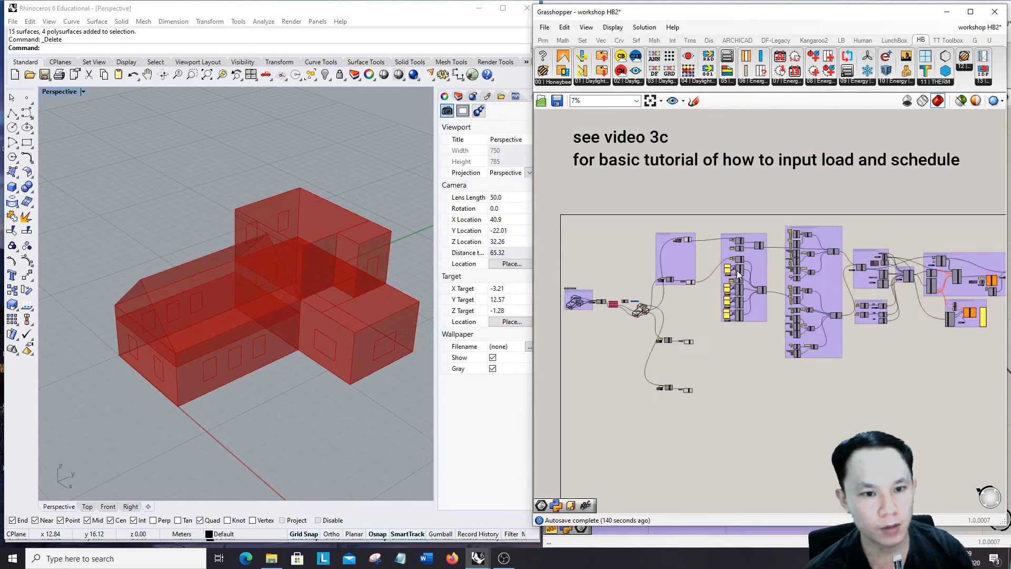
scroll(737, 251, up, 12)
scroll(711, 247, up, 2)
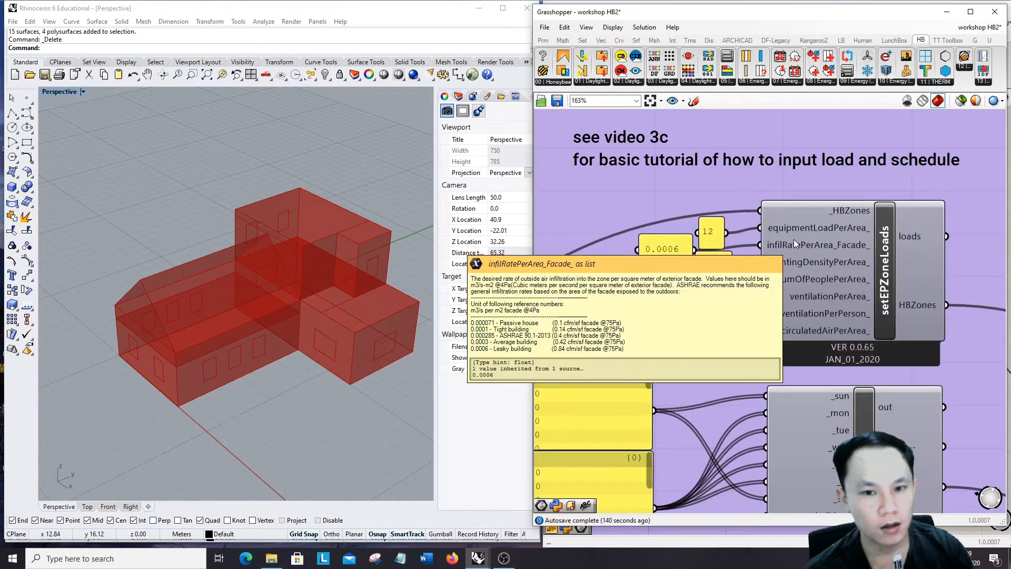
scroll(763, 201, down, 10)
drag(681, 183, 819, 237)
shift+click(873, 343)
scroll(830, 263, down, 5)
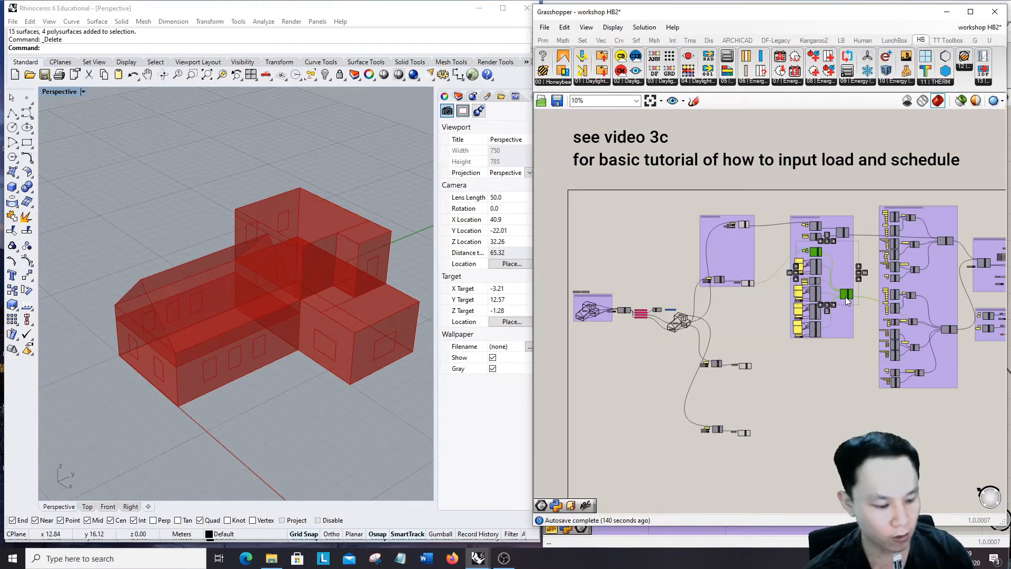
alt+drag(845, 360, 822, 416)
scroll(761, 392, up, 4)
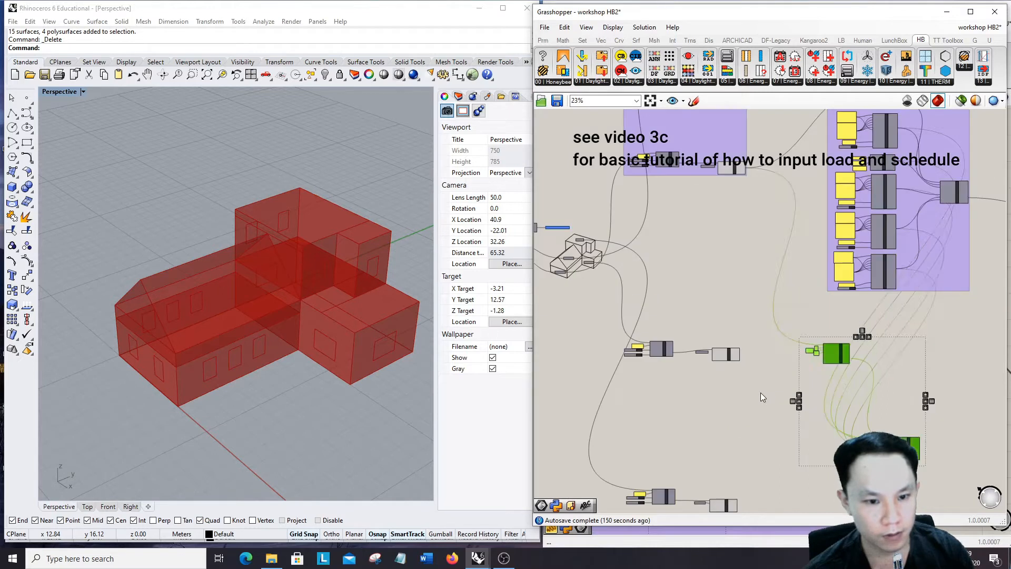
click(747, 345)
Step: Connect the HBObjWGLZ output of the BackOffice addHBGlz component to the _HBZones input of the copied setEPZoneLoads
scroll(745, 340, up, 4)
scroll(744, 339, up, 4)
scroll(691, 349, down, 2)
scroll(744, 412, up, 1)
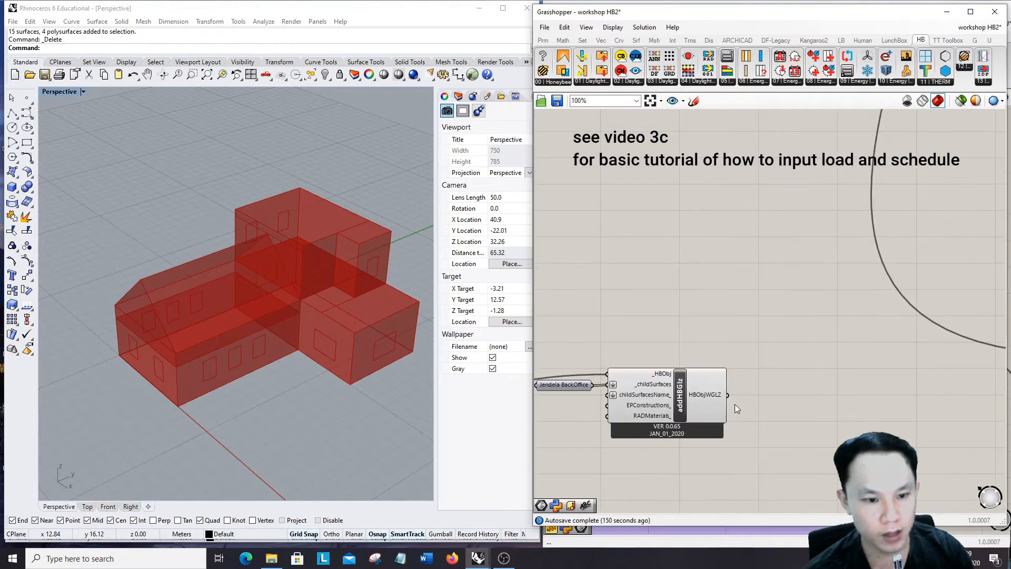
scroll(732, 401, down, 4)
scroll(720, 393, up, 3)
drag(693, 377, 914, 343)
scroll(726, 285, down, 9)
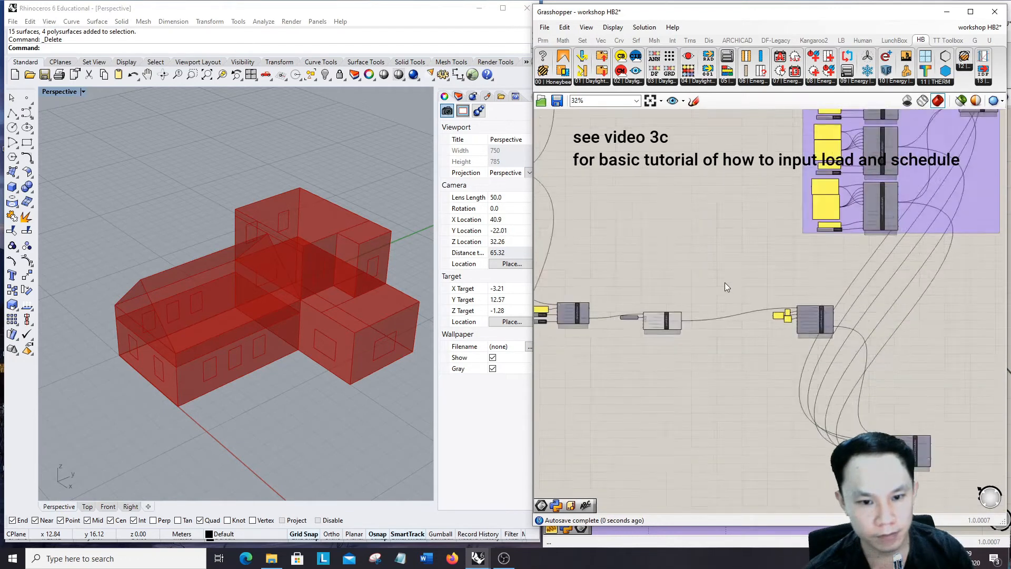
Step: Move the copied schedule component up and further to the right of the copied setEPZoneLoads component
scroll(795, 334, up, 4)
scroll(798, 384, up, 8)
drag(825, 425, 944, 301)
scroll(798, 309, down, 7)
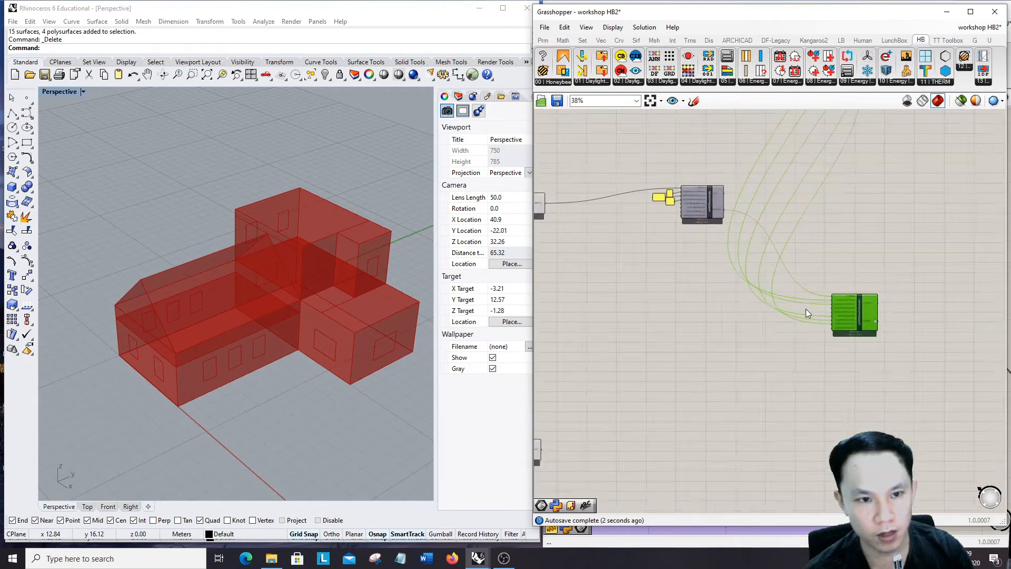
Step: Copy the KegiatanLoket ConstantSchedule component with its three value panels to the area below the BackOffice setEPZoneLoads
scroll(837, 316, up, 4)
drag(858, 363, 913, 288)
scroll(803, 293, up, 8)
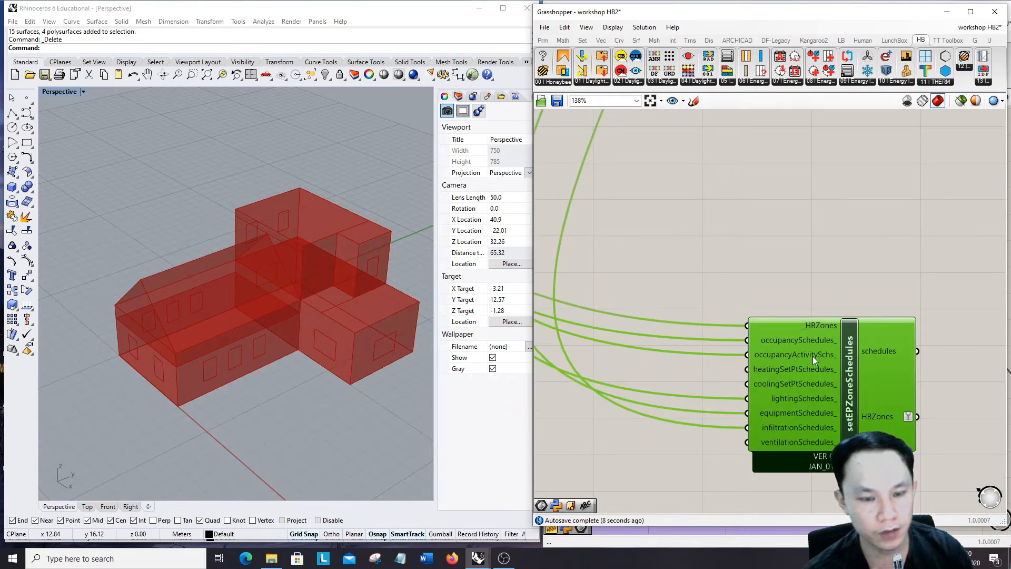
mouse_move(813, 356)
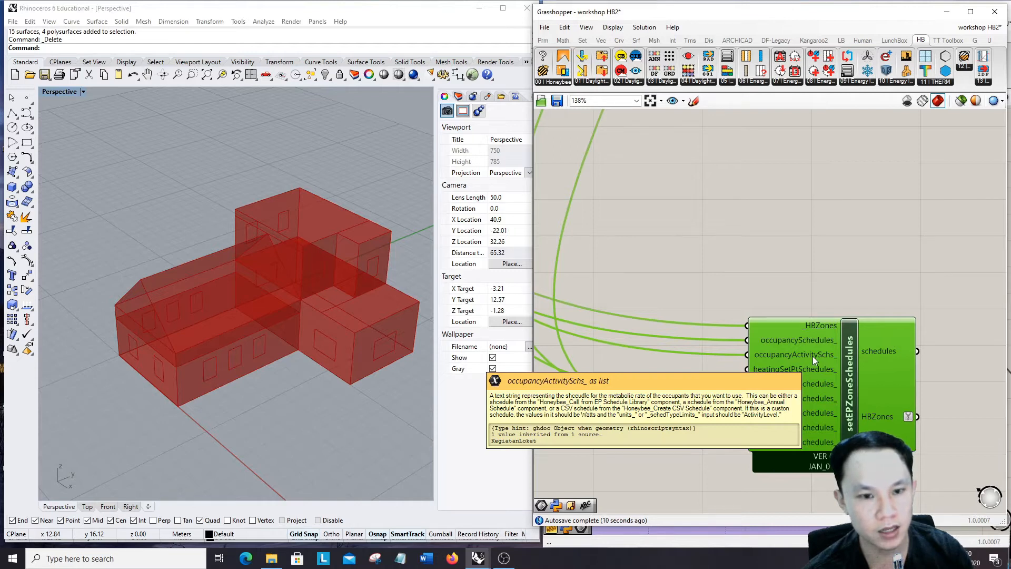
scroll(813, 356, down, 10)
scroll(772, 175, up, 5)
scroll(736, 251, up, 3)
scroll(743, 279, up, 3)
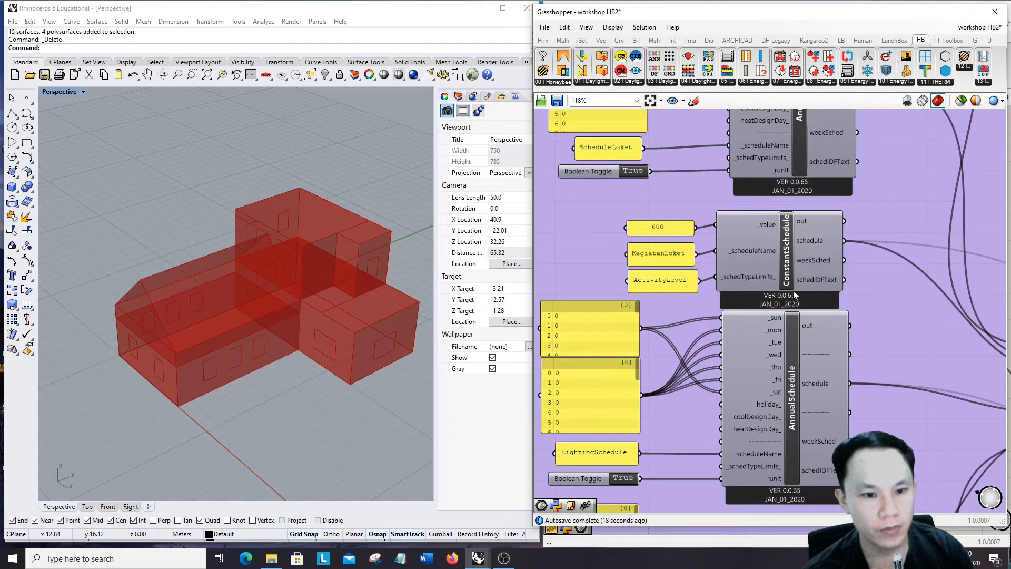
scroll(744, 273, down, 6)
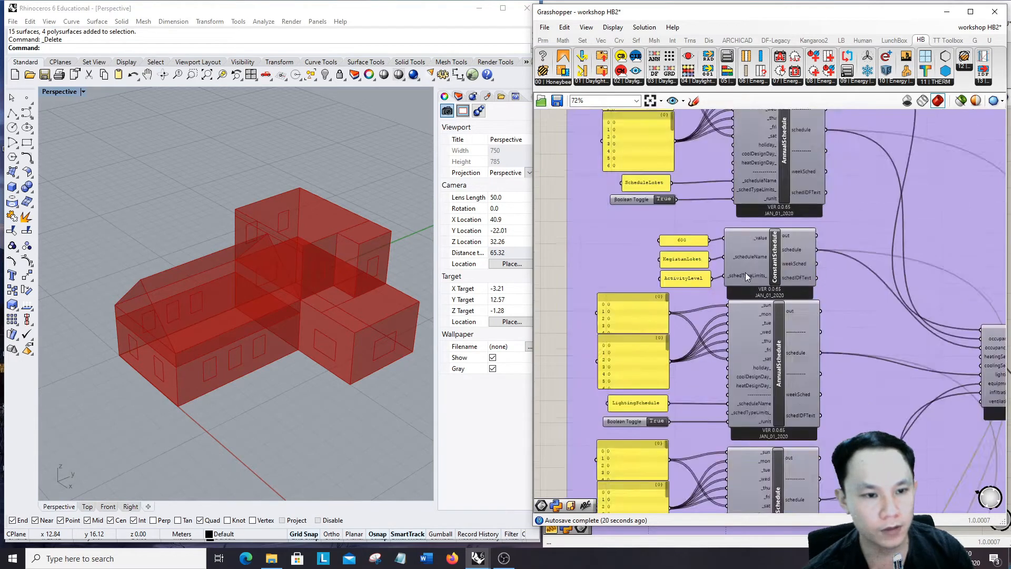
drag(597, 231, 834, 287)
scroll(690, 211, down, 12)
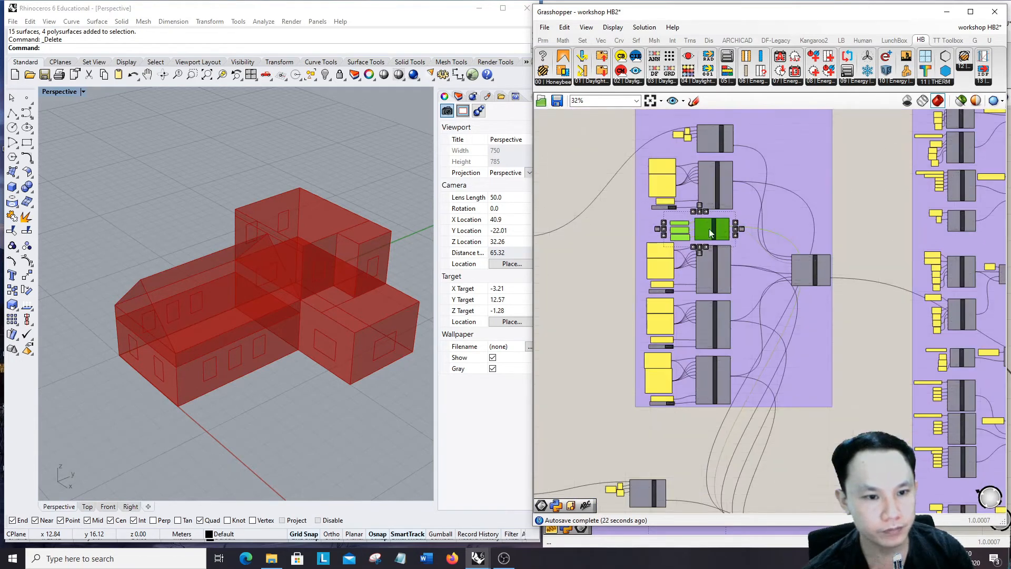
drag(707, 222, 711, 363)
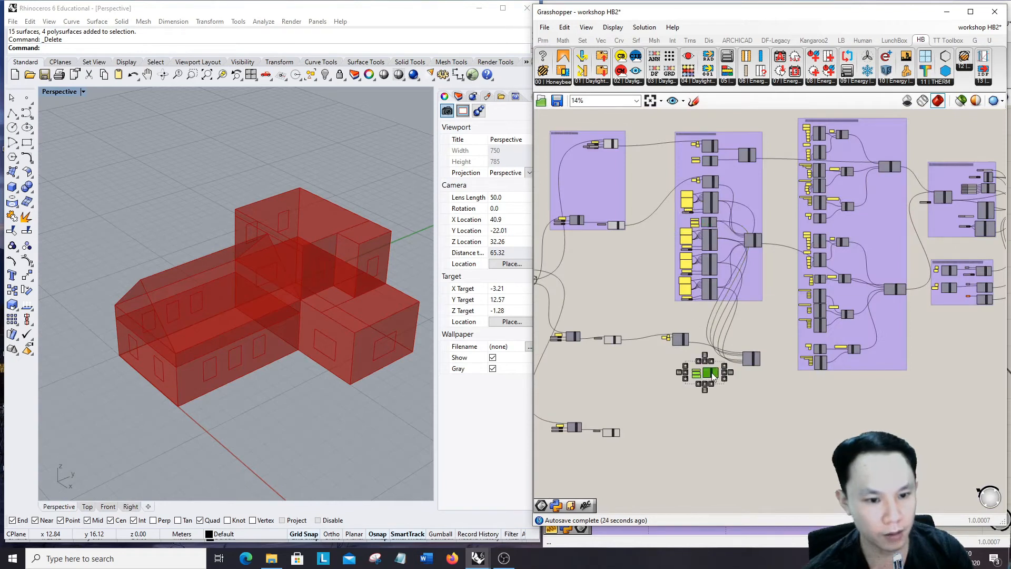
Step: Set the _value panel of the copied ConstantSchedule component to 300
scroll(751, 356, up, 12)
click(756, 369)
scroll(617, 358, up, 3)
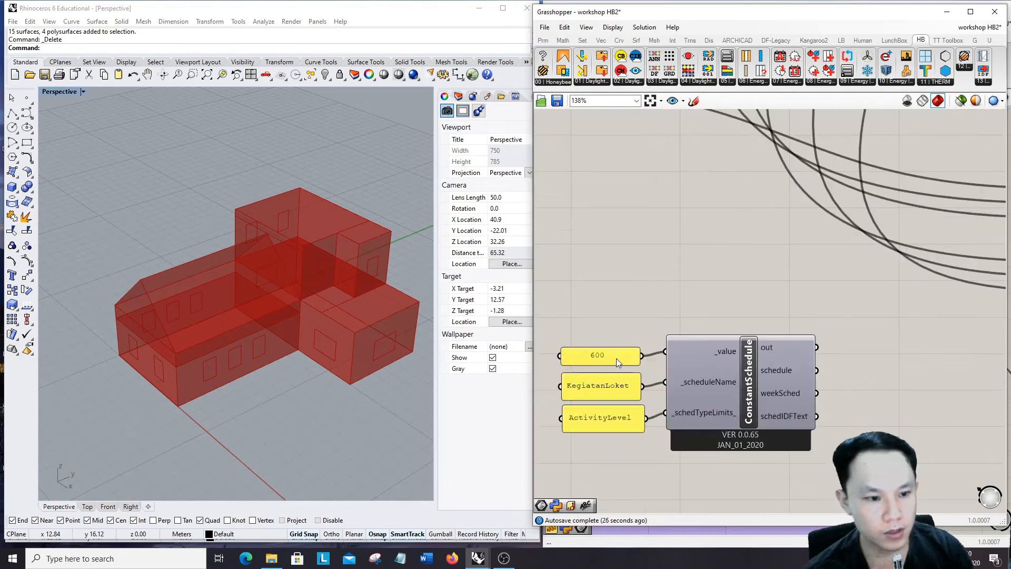
double_click(617, 358)
text(300)
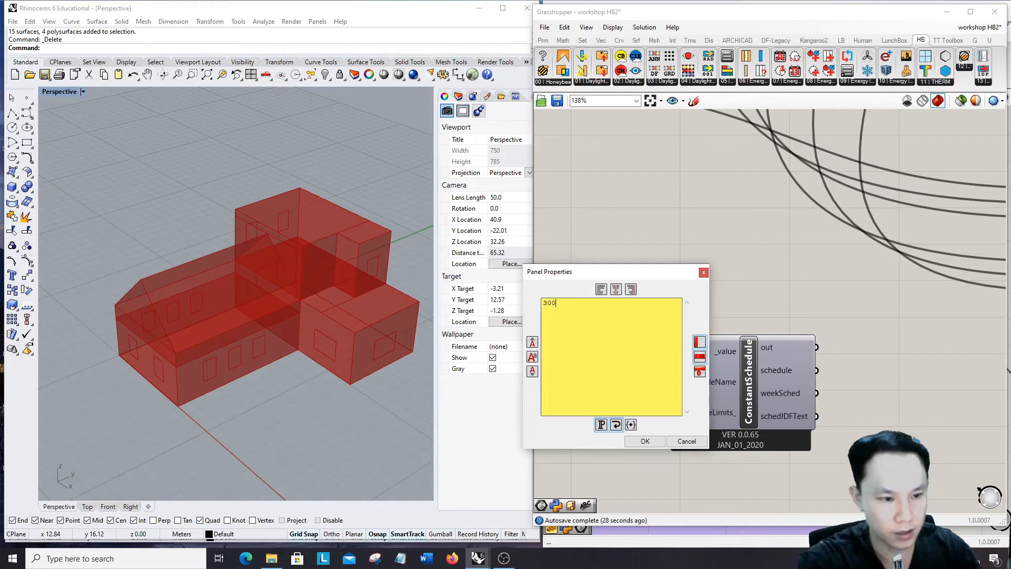
click(660, 444)
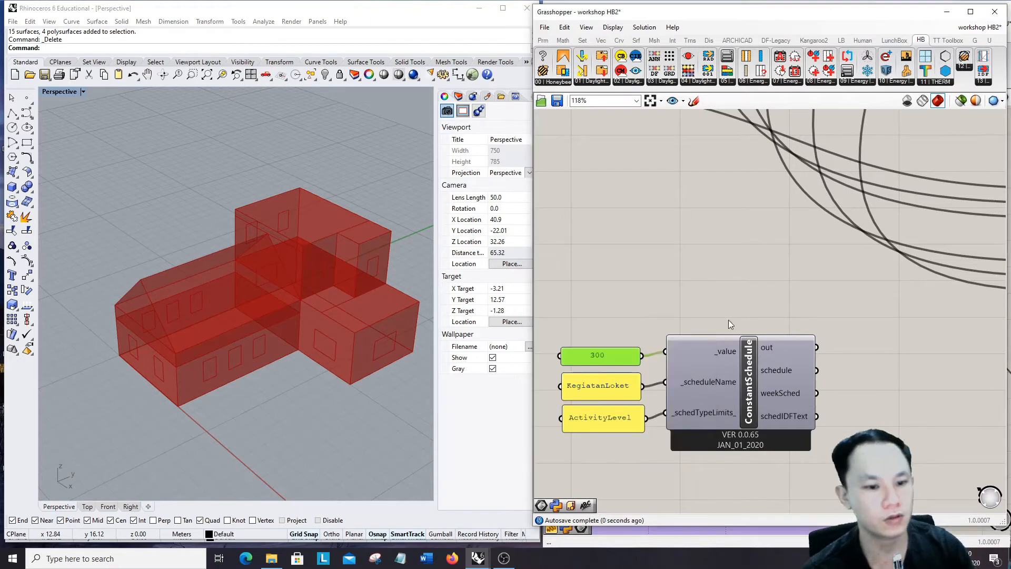
Step: Connect the schedule output of the copied ConstantSchedule to the occupancyActivitySchs_ input of the BackOffice setEPZoneSchedules
scroll(728, 320, down, 6)
drag(636, 311, 773, 316)
scroll(773, 314, up, 6)
click(775, 373)
drag(741, 333, 849, 290)
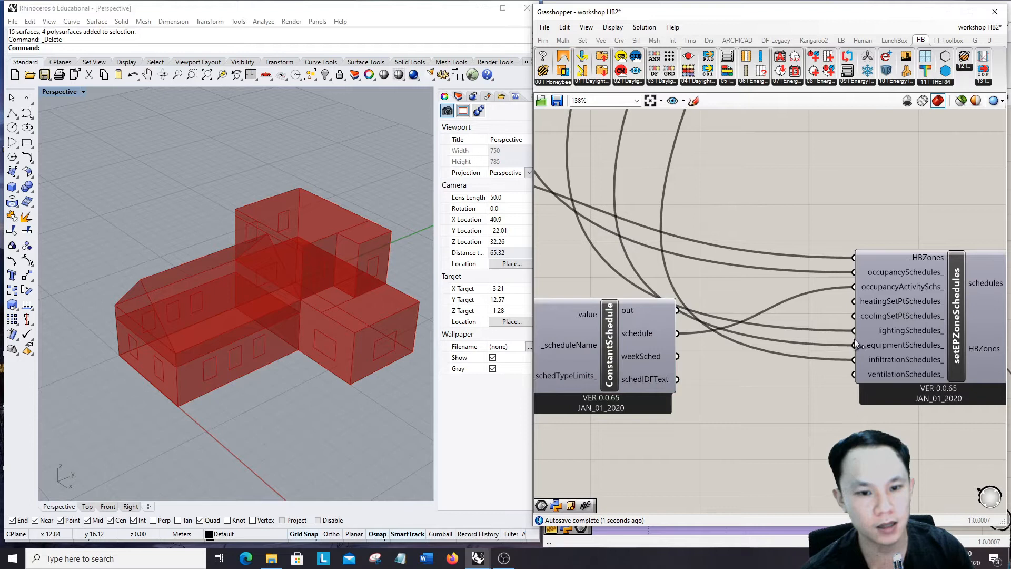
Step: Rearrange the BackOffice components, moving the ConstantSchedule with its panels further left and setEPZoneLoads closer to setEPZoneSchedules
scroll(856, 342, down, 10)
scroll(811, 369, up, 6)
drag(722, 311, 868, 400)
scroll(730, 416, down, 5)
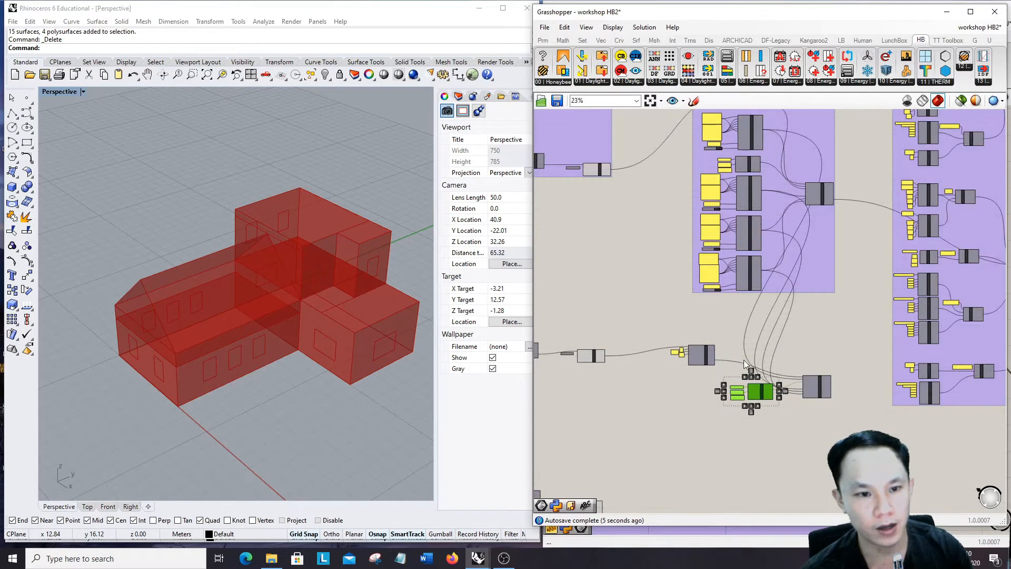
drag(657, 316, 794, 410)
drag(767, 398, 726, 391)
click(772, 438)
Step: Shift the original annual and constant schedule components with their panels slightly left, away from their setEPZoneSchedules component
scroll(772, 438, down, 3)
drag(699, 242, 782, 352)
scroll(748, 248, up, 2)
scroll(750, 252, down, 2)
drag(717, 326, 700, 326)
scroll(699, 322, up, 3)
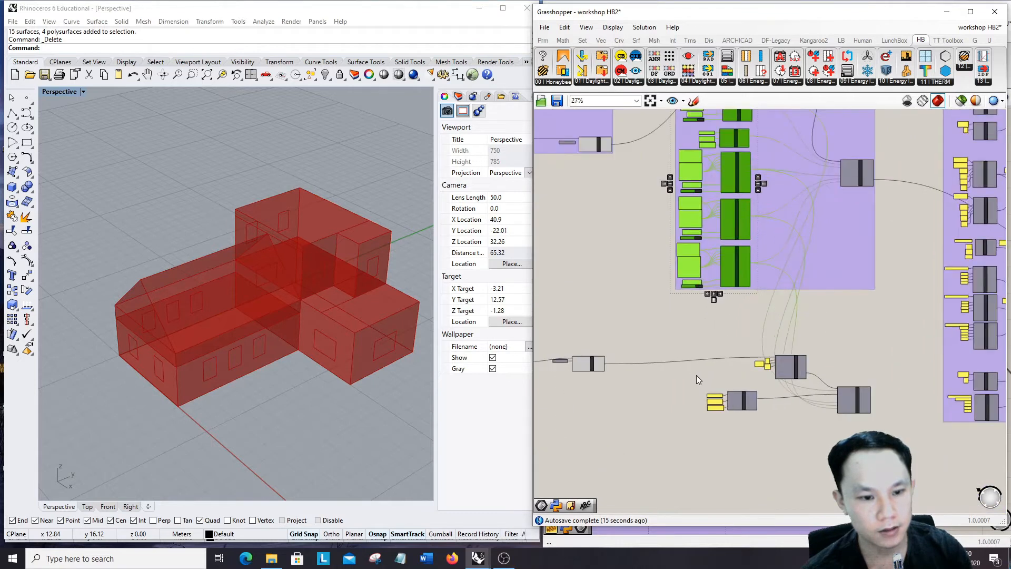
scroll(696, 375, down, 3)
scroll(695, 358, up, 8)
scroll(746, 274, down, 4)
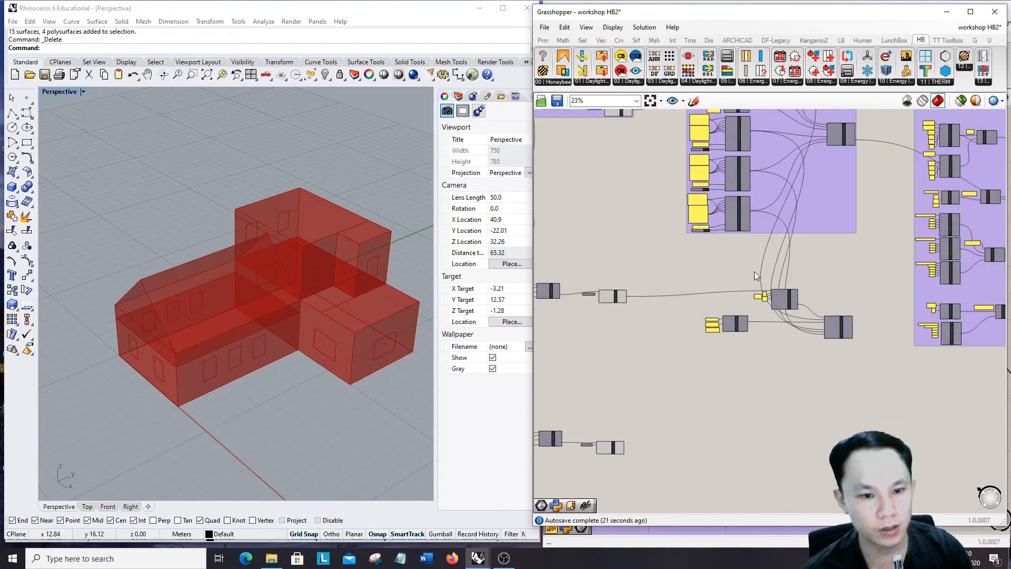
Step: Copy the BackOffice setEPZoneLoads and setEPZoneSchedules beside the Lantai 2 zone and connect its HBObjWGLZ output to the copied loads' _HBZones input
drag(754, 283, 871, 362)
alt+drag(842, 327, 758, 462)
scroll(620, 447, up, 5)
right_drag(621, 448, 687, 354)
drag(695, 356, 893, 287)
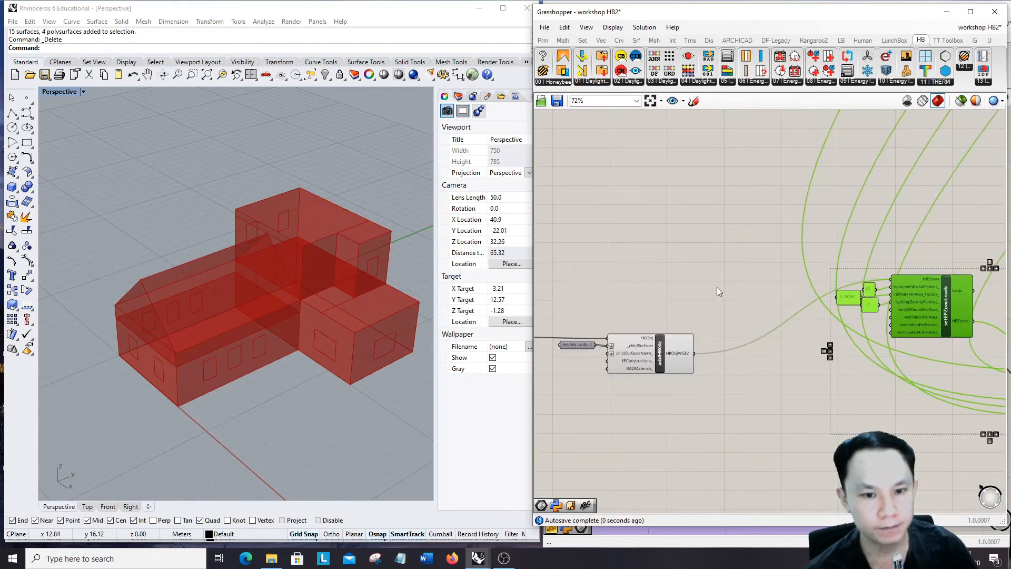
right_drag(716, 287, 562, 257)
scroll(811, 320, up, 1)
scroll(654, 253, up, 3)
scroll(692, 243, down, 3)
scroll(693, 243, down, 8)
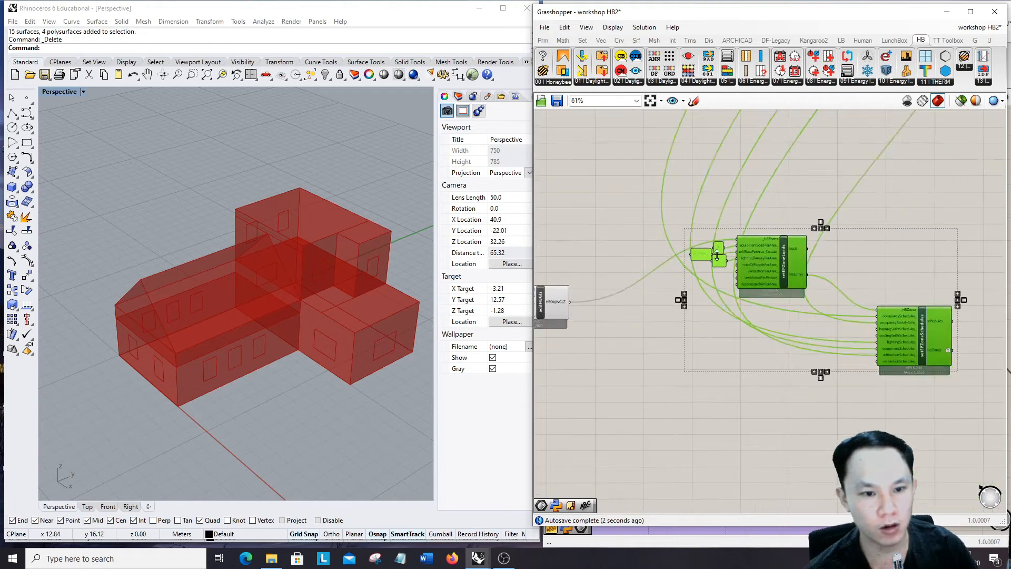
Step: Copy the BackOffice ConstantSchedule component with its three panels to the area below the Lantai 2 setEPZoneLoads
scroll(811, 337, up, 3)
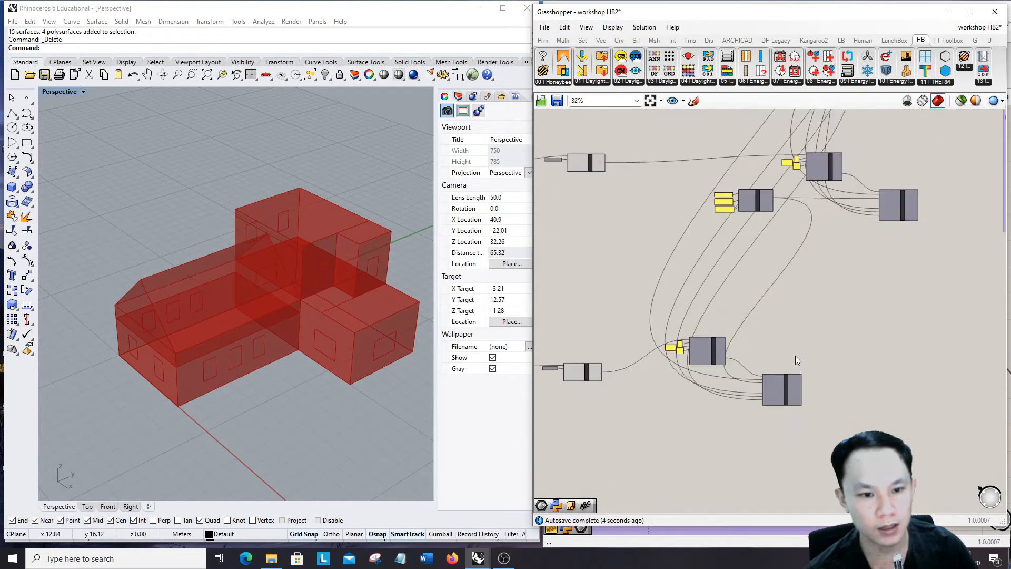
scroll(754, 150, up, 4)
drag(611, 145, 832, 266)
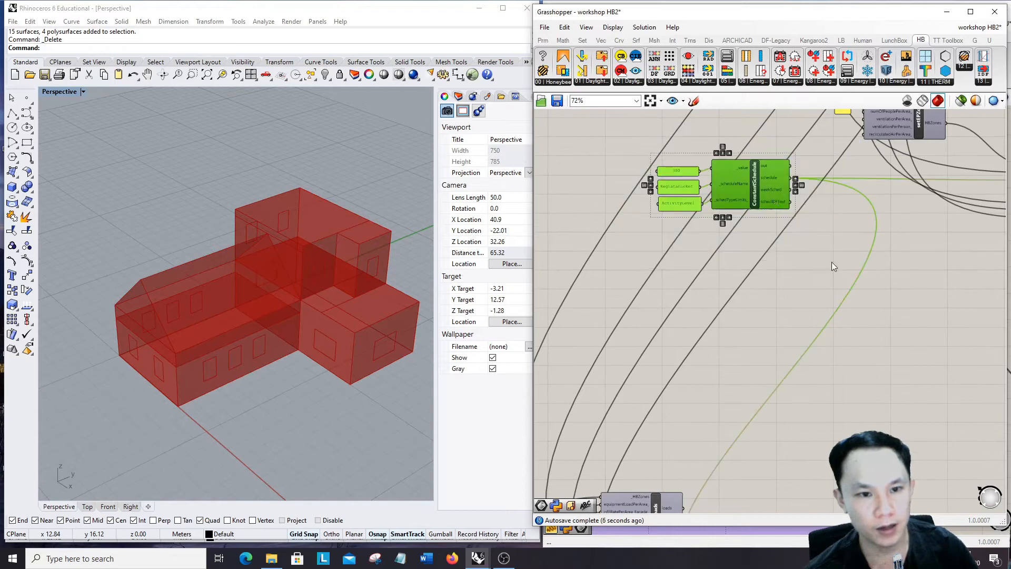
scroll(666, 199, up, 4)
scroll(761, 153, down, 5)
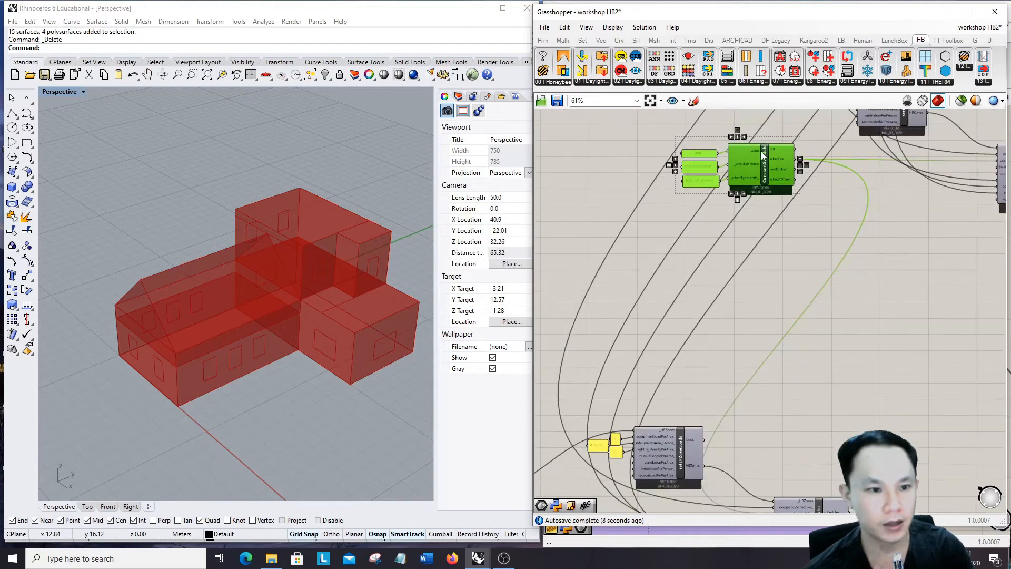
scroll(719, 342, up, 6)
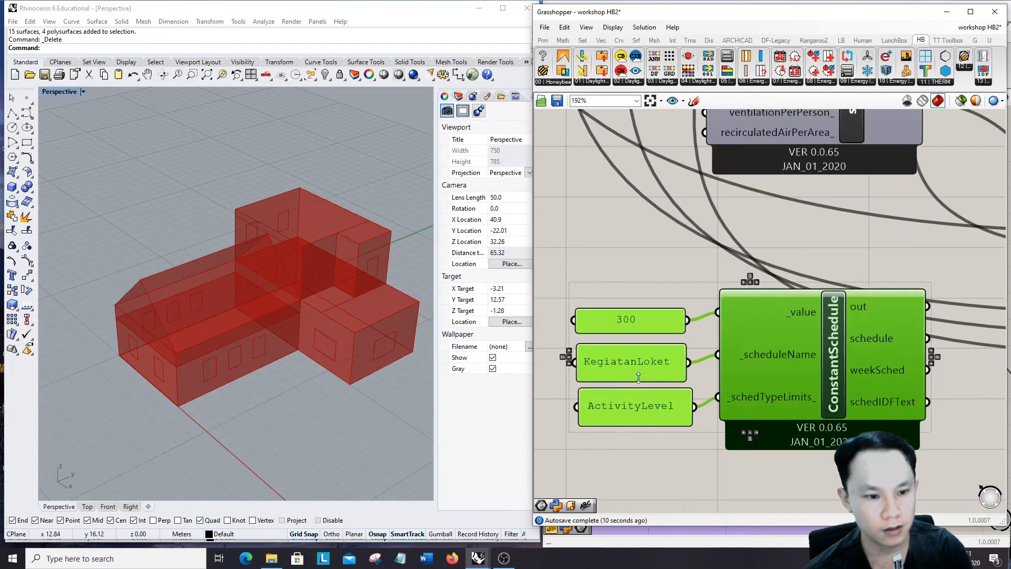
Step: Set the _value panel of the Lantai 2 ConstantSchedule to 180
double_click(640, 321)
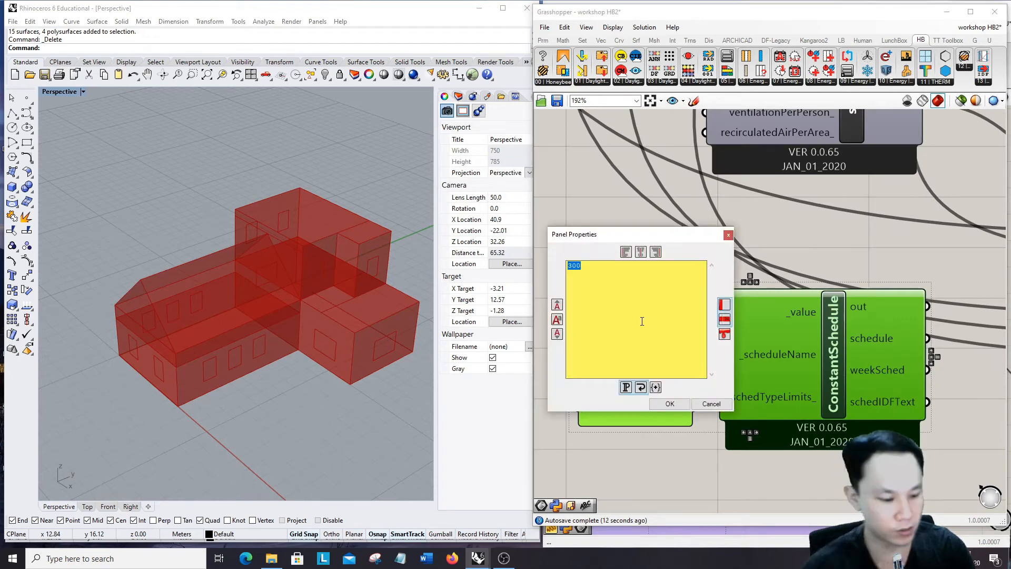
click(681, 401)
scroll(684, 273, down, 3)
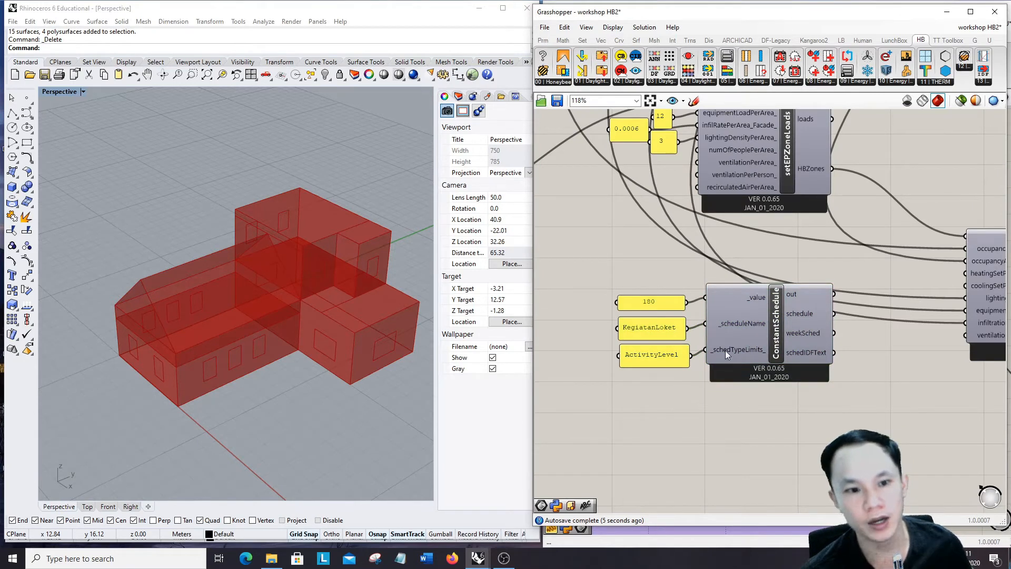
Step: Connect the schedule output of the Lantai 2 ConstantSchedule to the occupancyActivitySchs_ input of its setEPZoneSchedules
scroll(848, 316, up, 1)
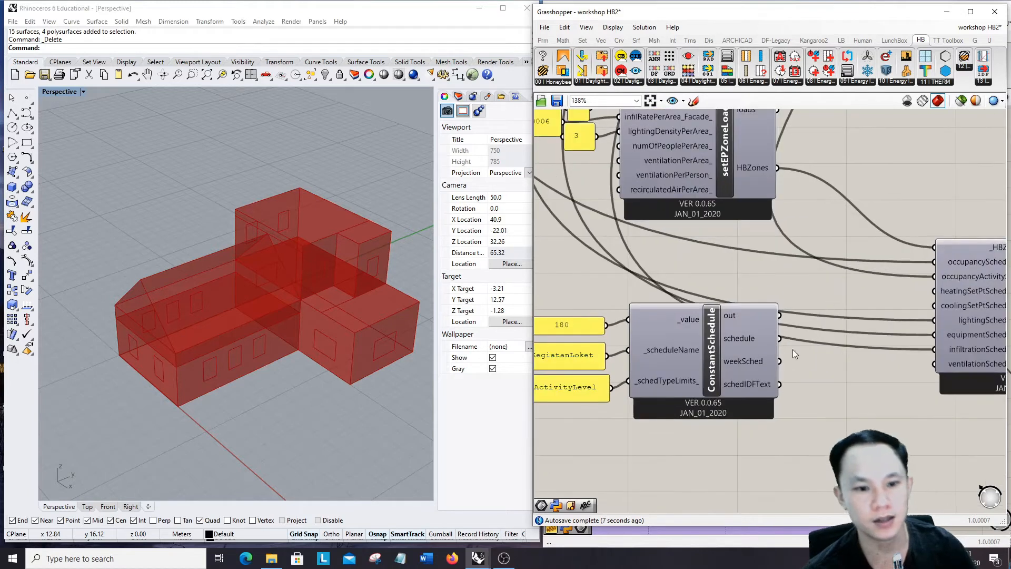
drag(780, 338, 935, 279)
scroll(786, 308, down, 3)
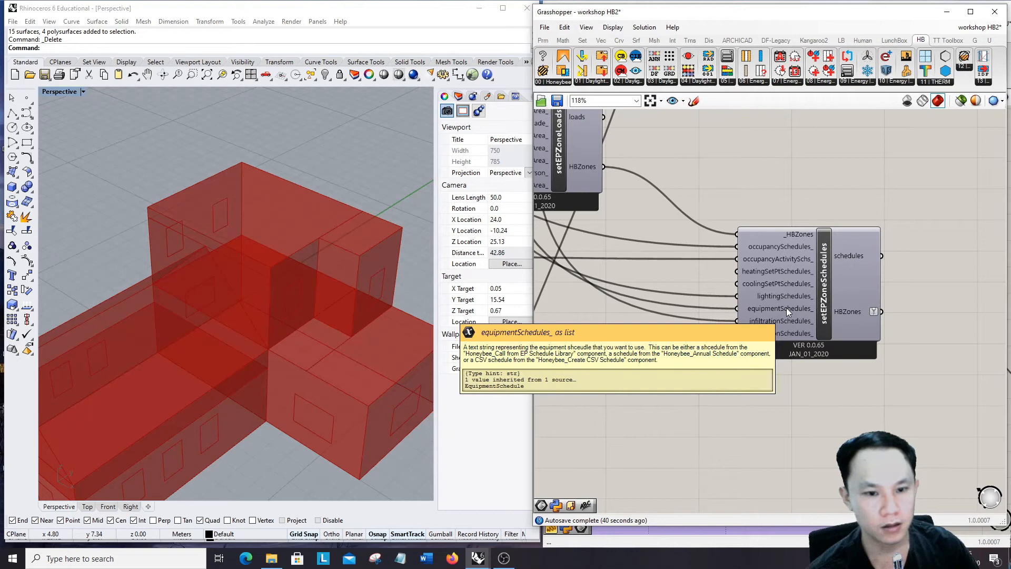
Step: Copy the lower setEPZoneCnstr component, with its construction connections, to the empty canvas below its group
scroll(785, 308, down, 2)
scroll(778, 252, down, 3)
scroll(745, 293, up, 3)
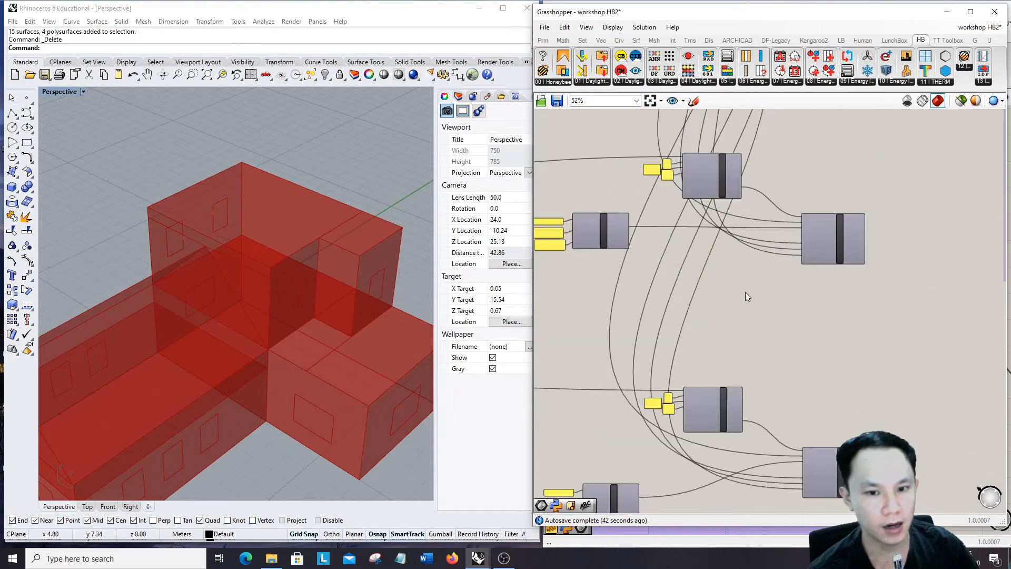
scroll(748, 197, down, 1)
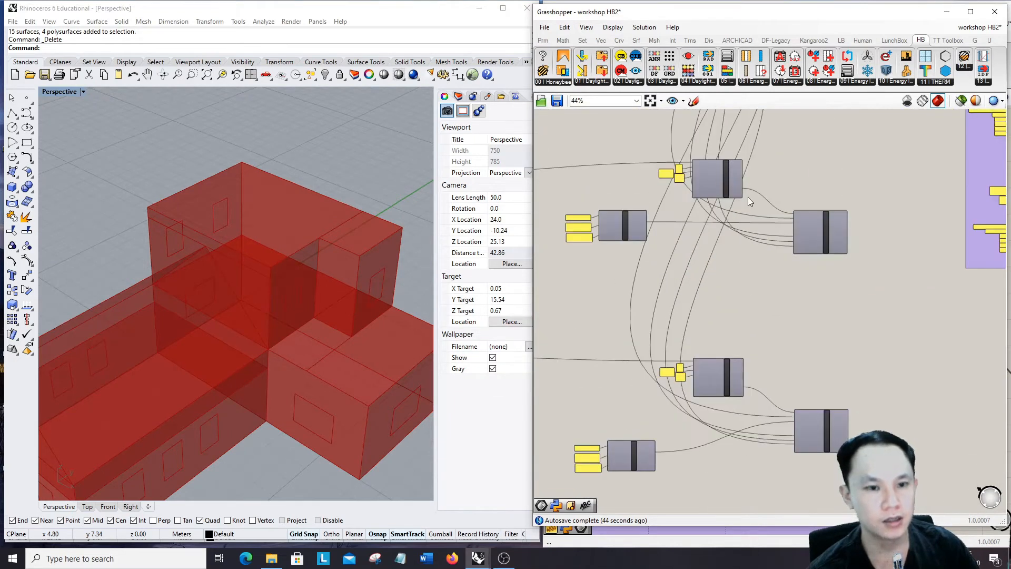
scroll(735, 216, down, 8)
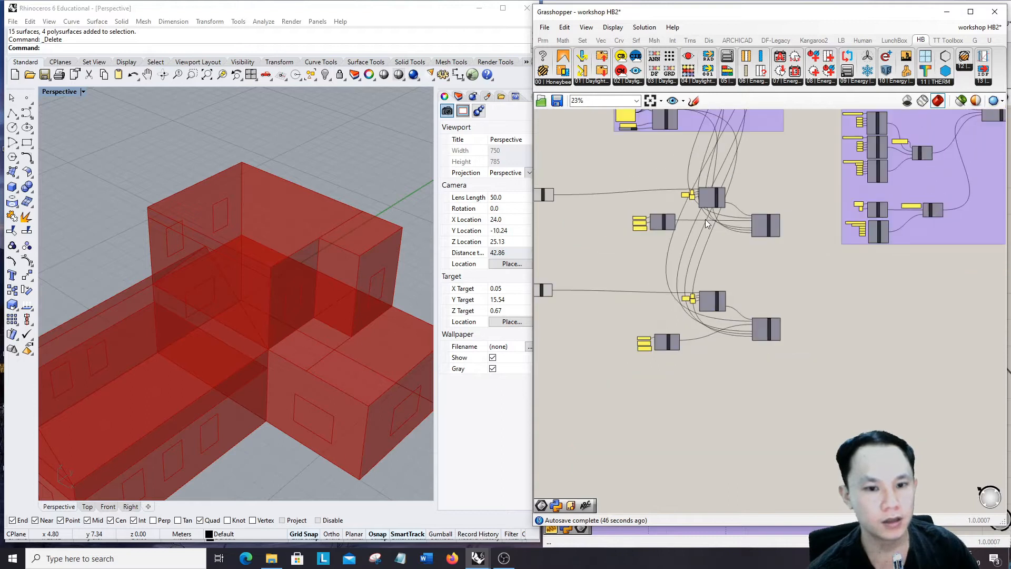
scroll(811, 178, up, 5)
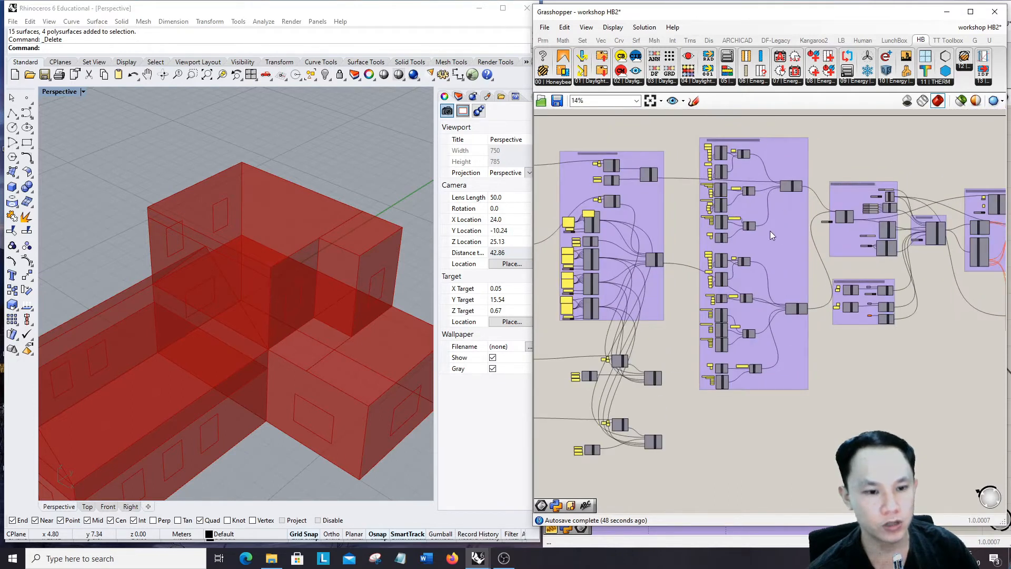
scroll(798, 222, up, 2)
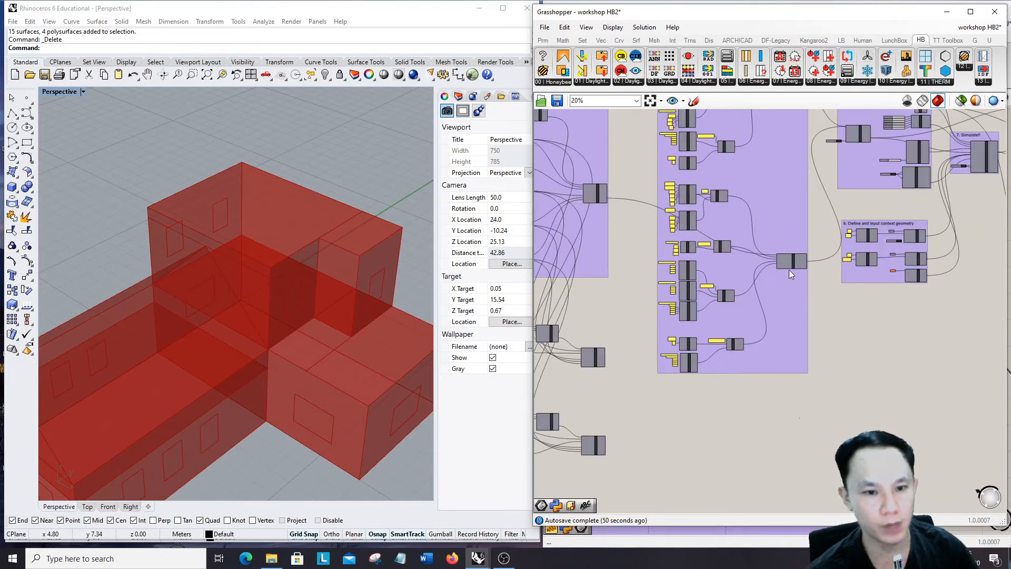
drag(789, 261, 722, 401)
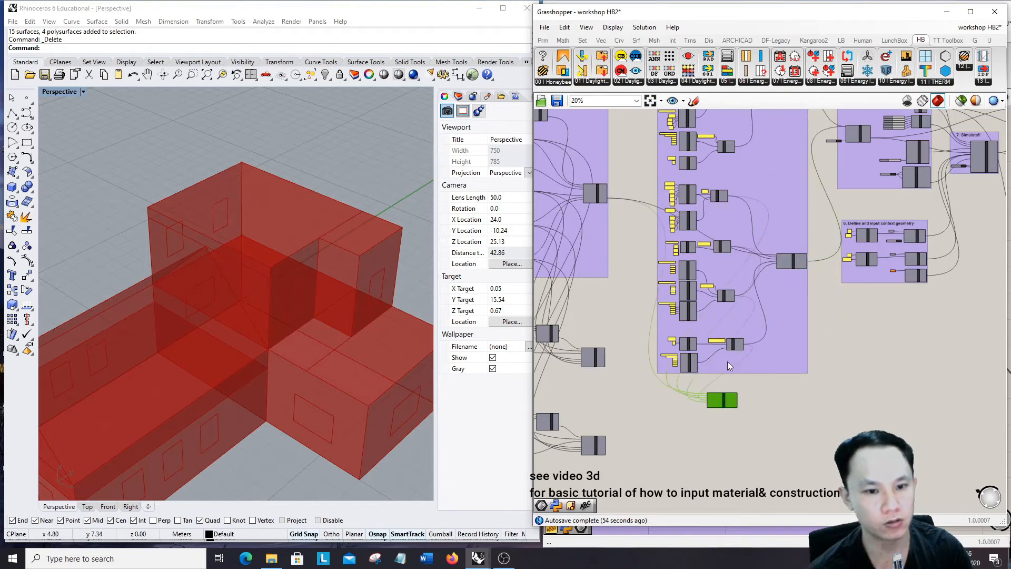
Step: Place the copied setEPZoneCnstr beside the BackOffice setEPZoneSchedules and connect that component's HBZones output to its _HBZones input
scroll(709, 400, up, 5)
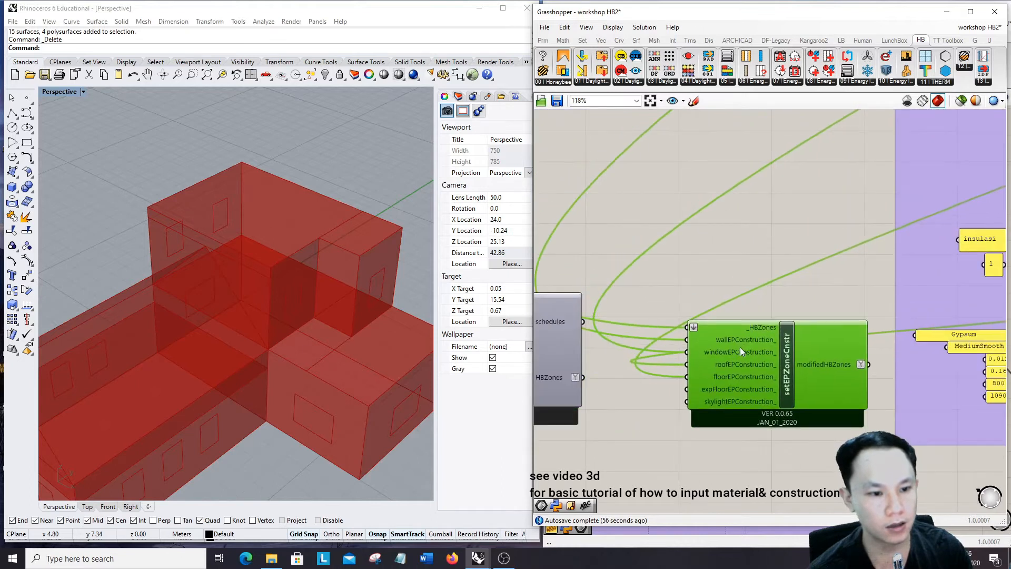
scroll(678, 331, up, 3)
drag(622, 359, 743, 299)
scroll(790, 290, down, 2)
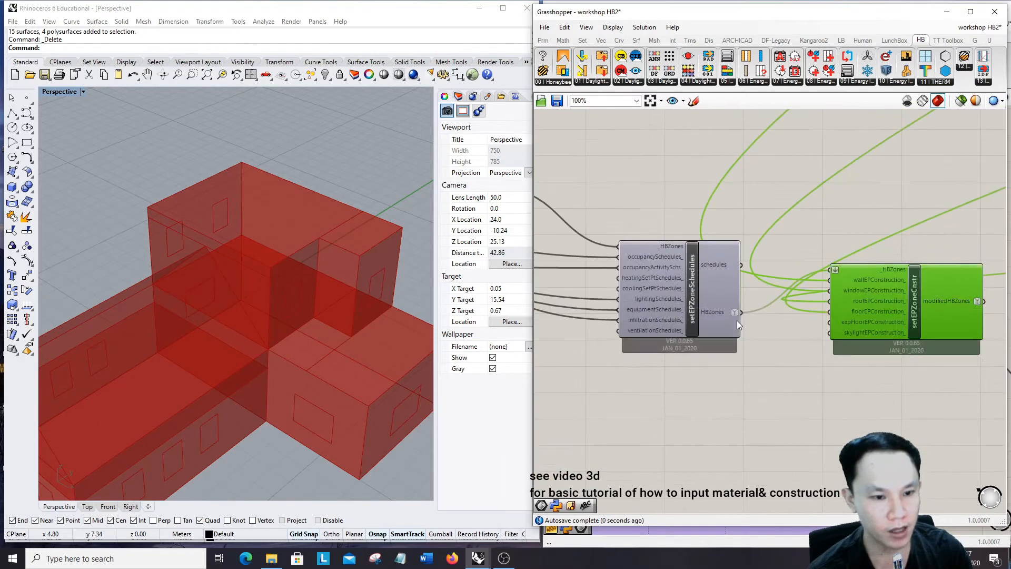
scroll(752, 298, down, 2)
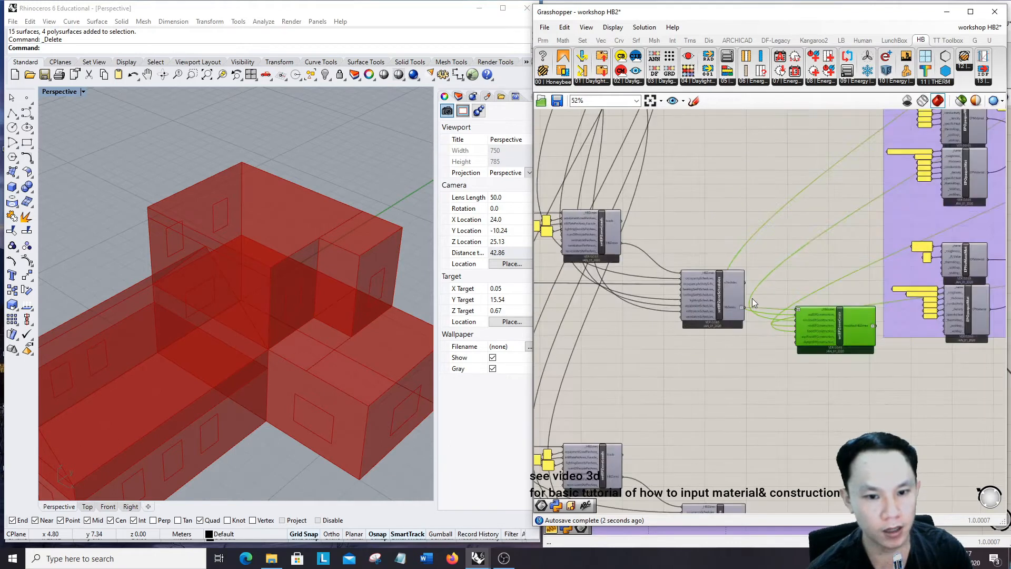
Step: Disconnect the roofEPConstruction_ input of the BackOffice setEPZoneCnstr component
scroll(835, 324, up, 4)
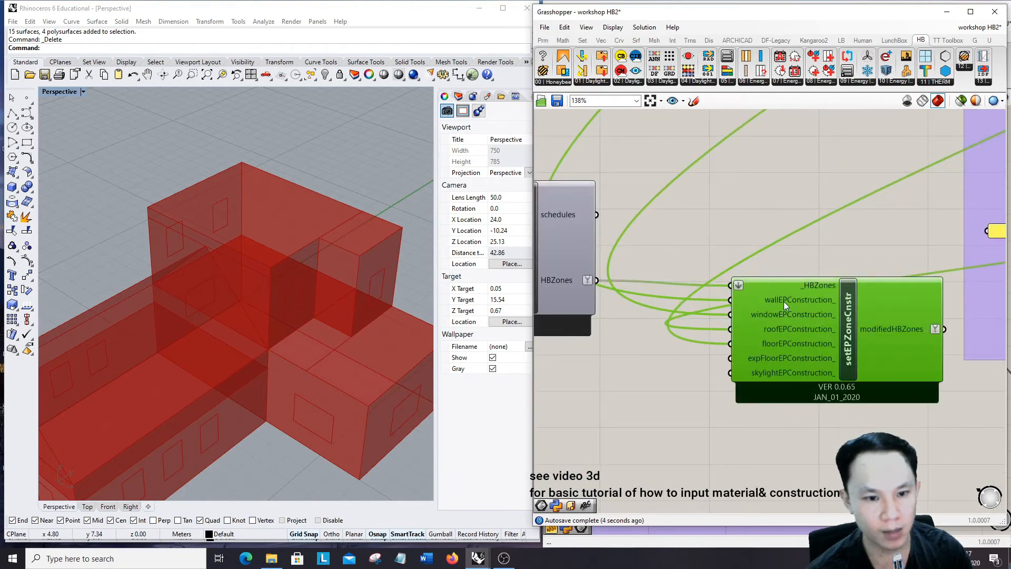
mouse_move(784, 301)
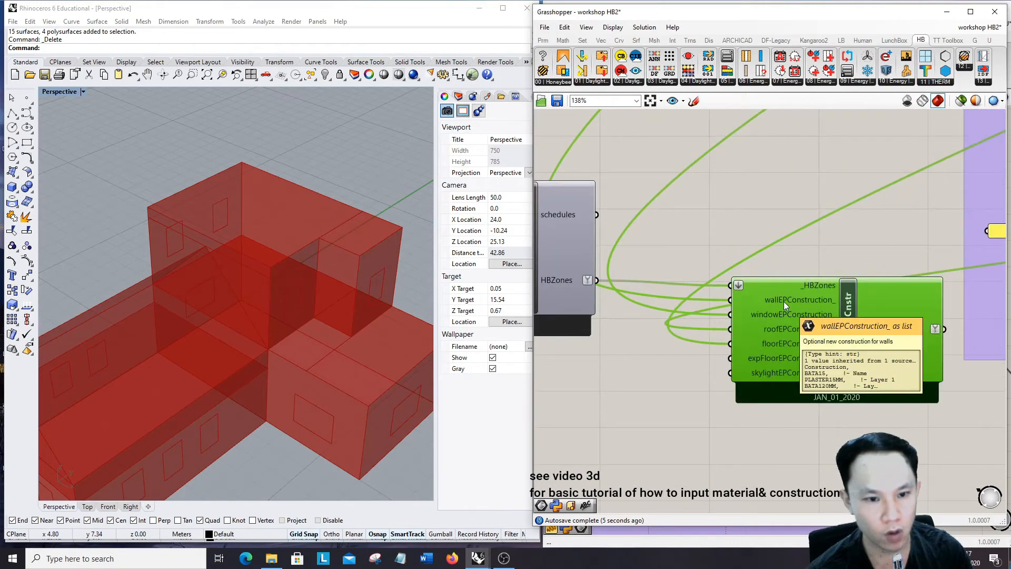
right_click(774, 330)
click(739, 347)
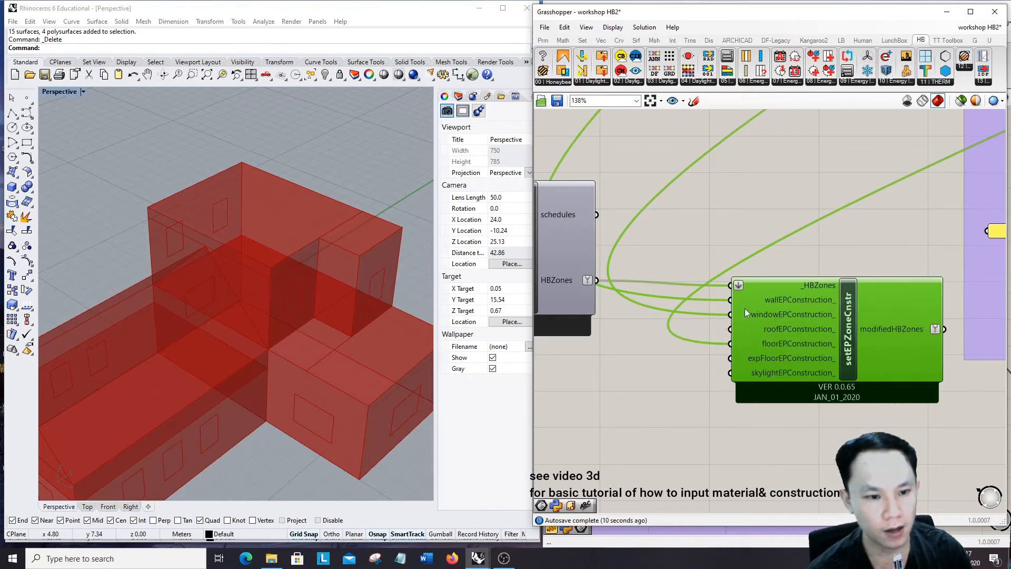
Step: Move the BackOffice setEPZoneCnstr away from its setEPZoneSchedules to free canvas space below the construction group
scroll(752, 303, down, 5)
drag(766, 311, 907, 387)
scroll(868, 369, down, 2)
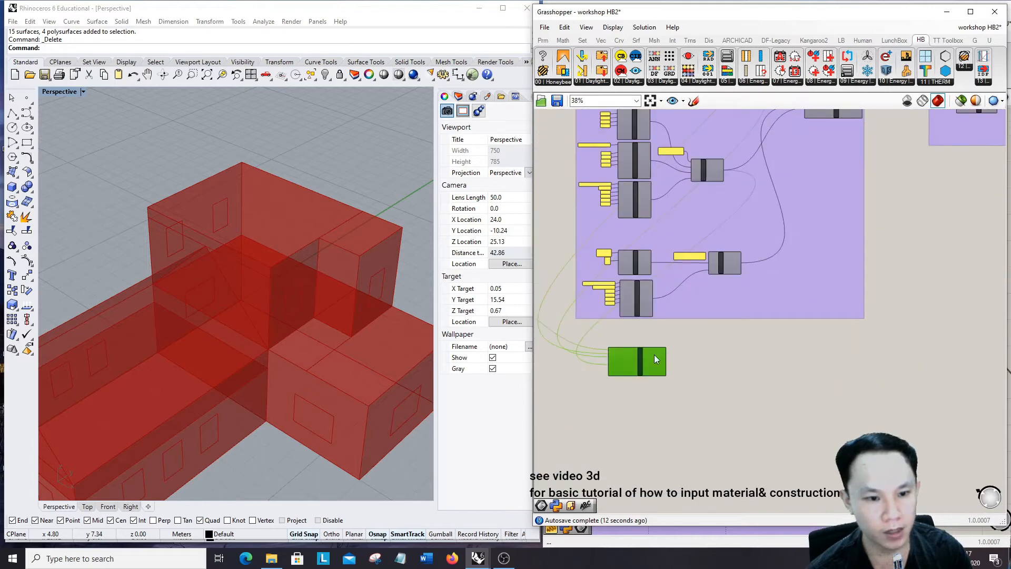
right_click(722, 332)
click(752, 338)
click(728, 345)
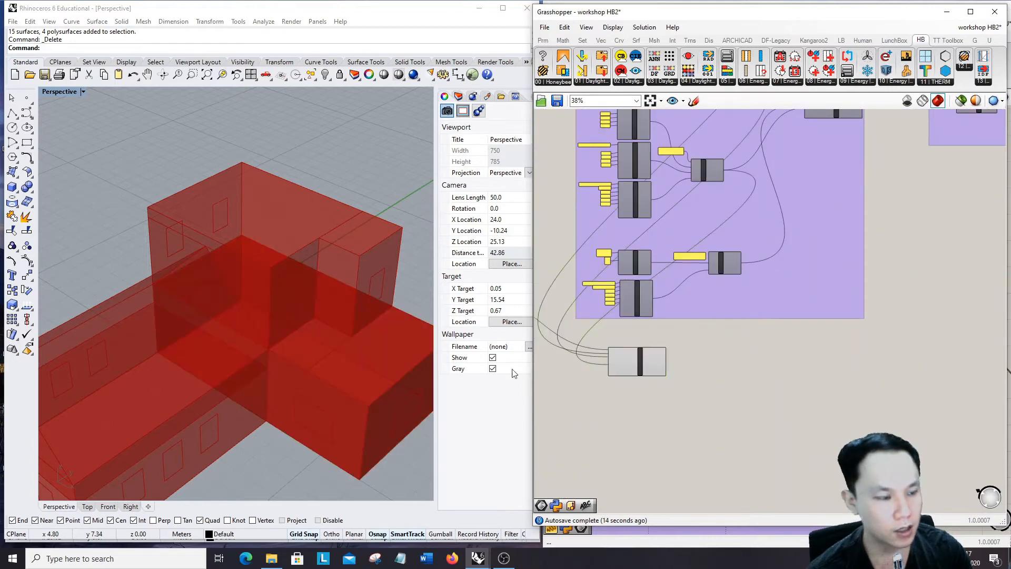
click(650, 349)
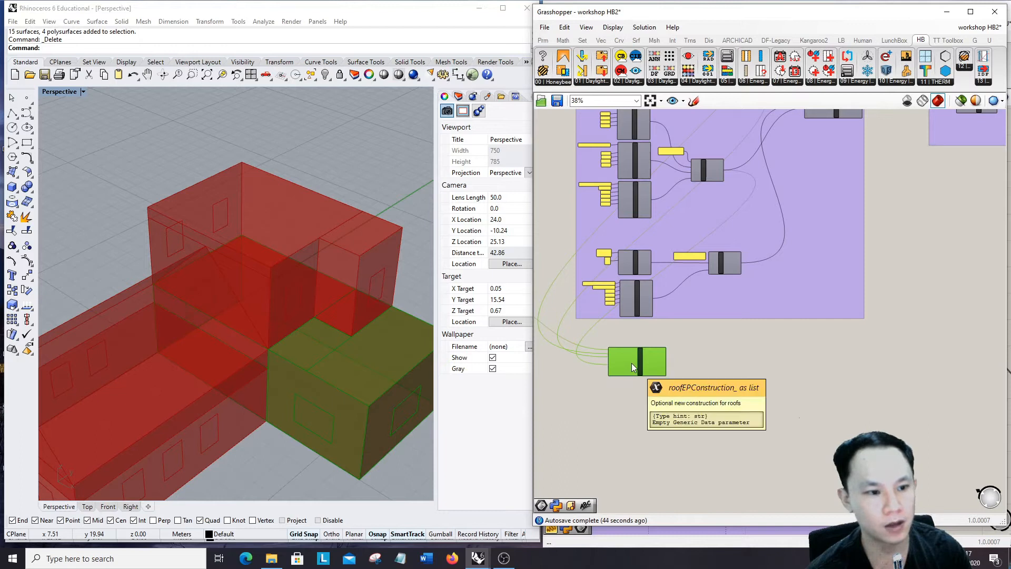
click(772, 391)
Step: Copy the LantaiKeramik EPConstruction with its name panel and three EPOpaqueMat materials to the empty canvas beside the BackOffice setEPZoneCnstr
scroll(781, 252, up, 6)
scroll(782, 235, down, 4)
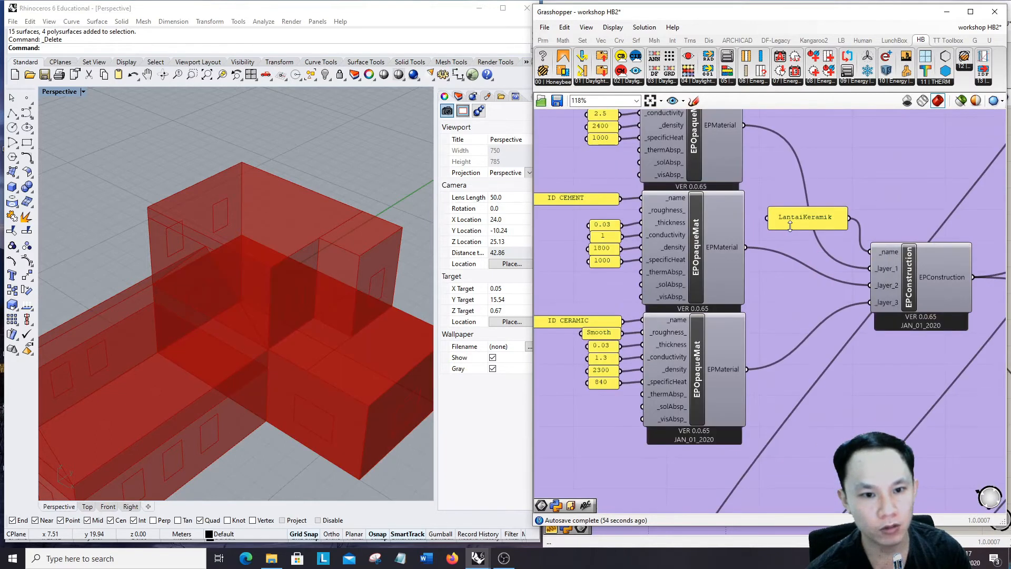
drag(627, 145, 889, 318)
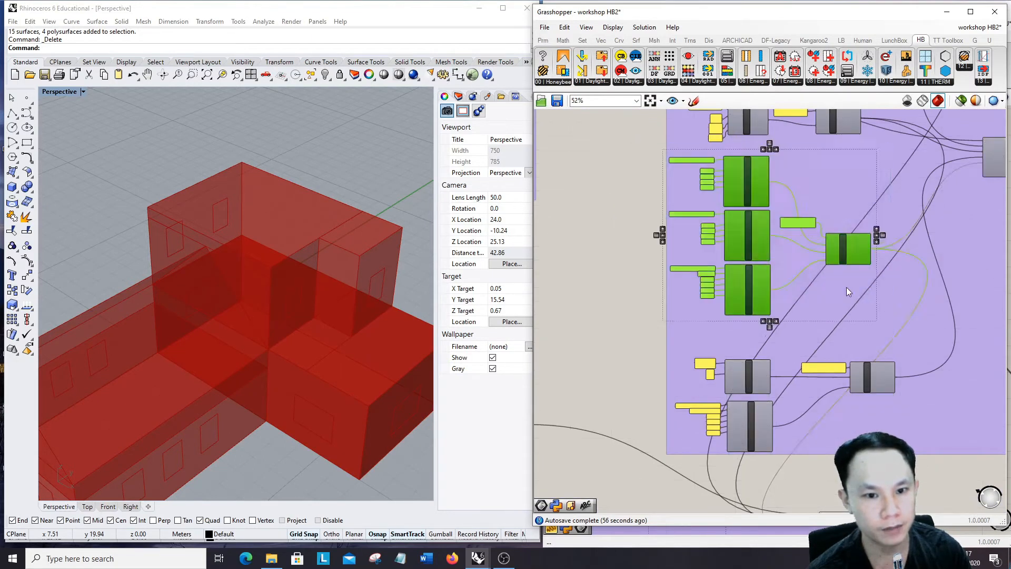
scroll(846, 286, down, 5)
right_drag(846, 287, 774, 221)
alt+drag(773, 209, 726, 351)
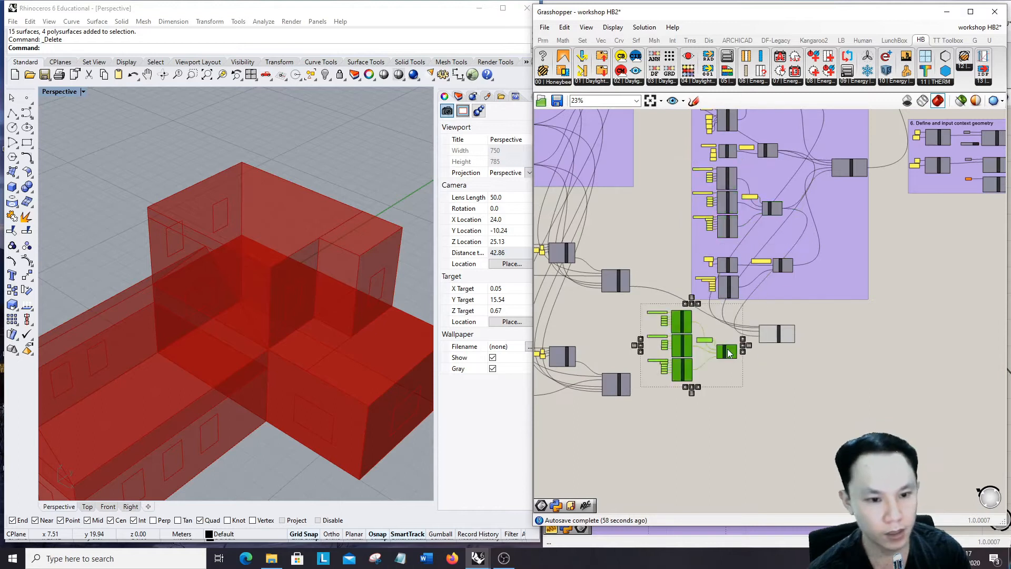
scroll(729, 351, up, 9)
click(833, 349)
scroll(833, 349, down, 2)
scroll(759, 353, down, 1)
right_drag(745, 352, 771, 349)
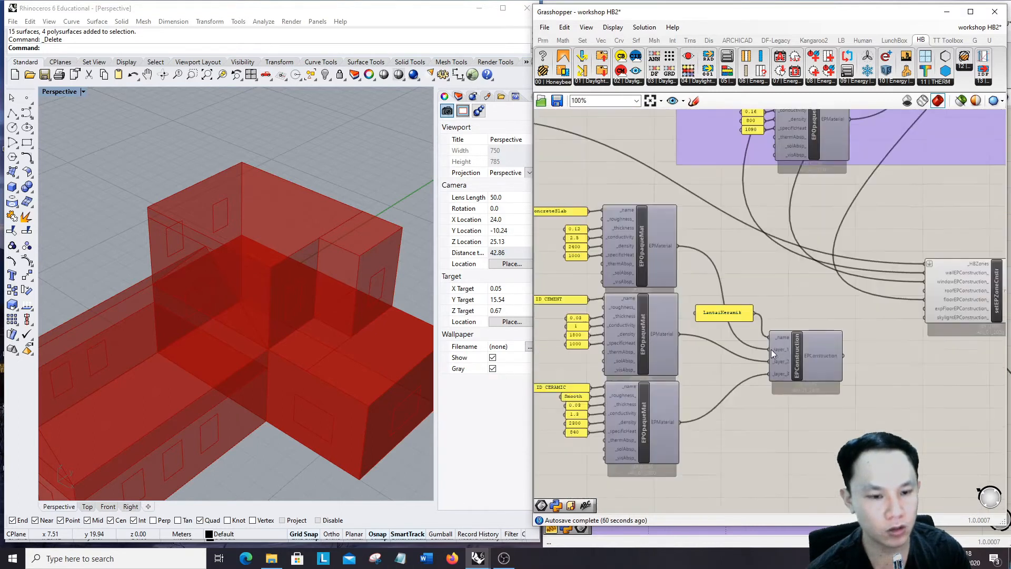
Step: Reverse the copied construction's layer order by wiring ID CERAMIC to _layer_1 and ConcreteSlab to _layer_3
scroll(771, 349, up, 2)
scroll(802, 346, down, 4)
scroll(648, 265, up, 4)
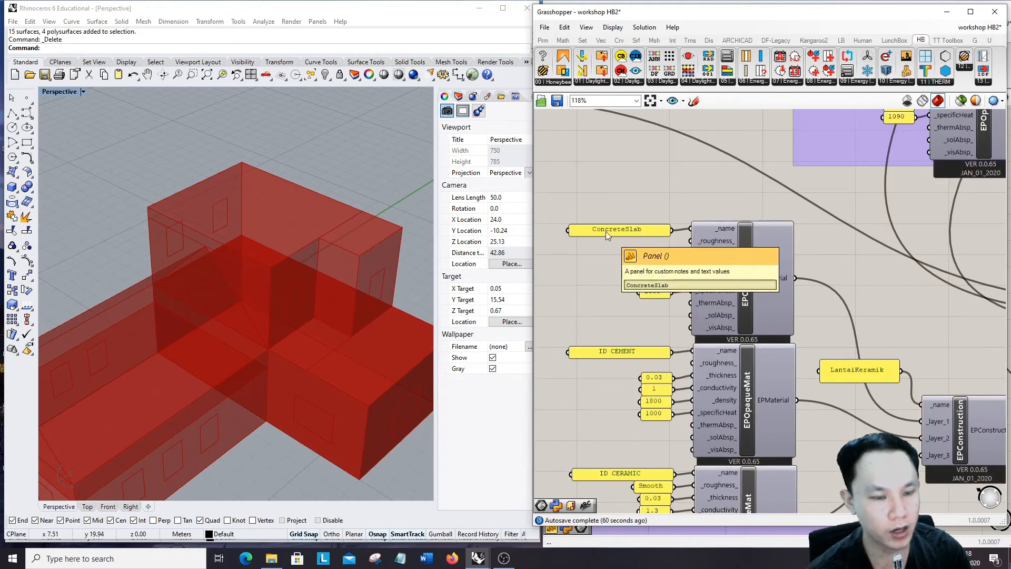
scroll(605, 231, down, 6)
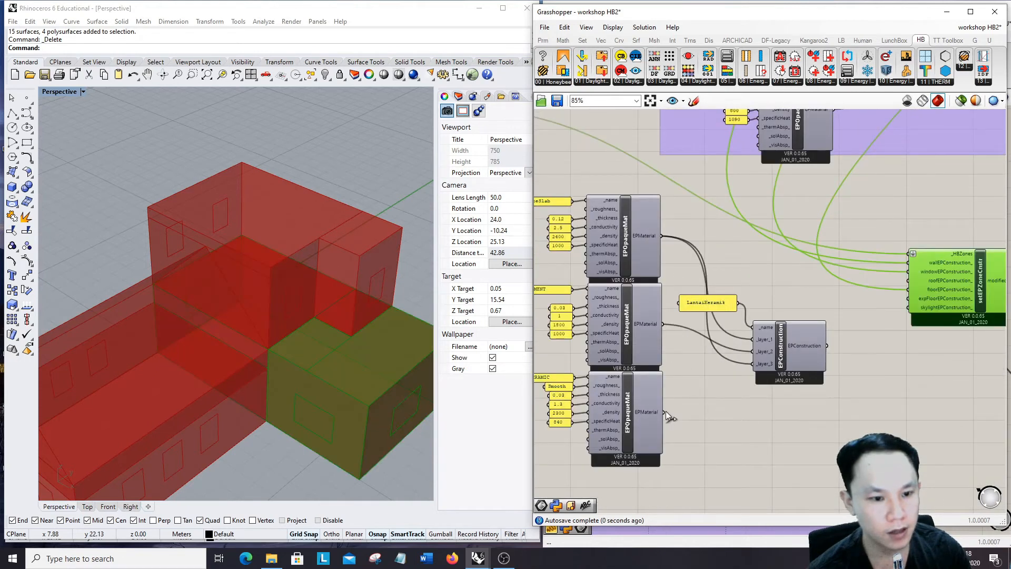
drag(665, 411, 753, 339)
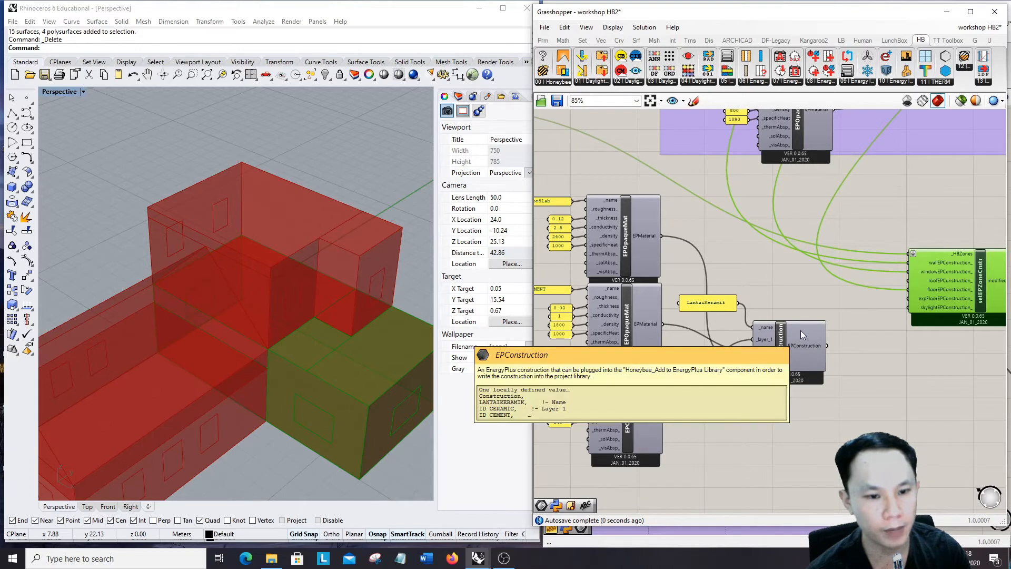
Step: Connect the copied EPConstruction to the BackOffice setEPZoneCnstr's roofEPConstruction_ input and shift the whole assembly farther from the schedules
drag(601, 210, 894, 458)
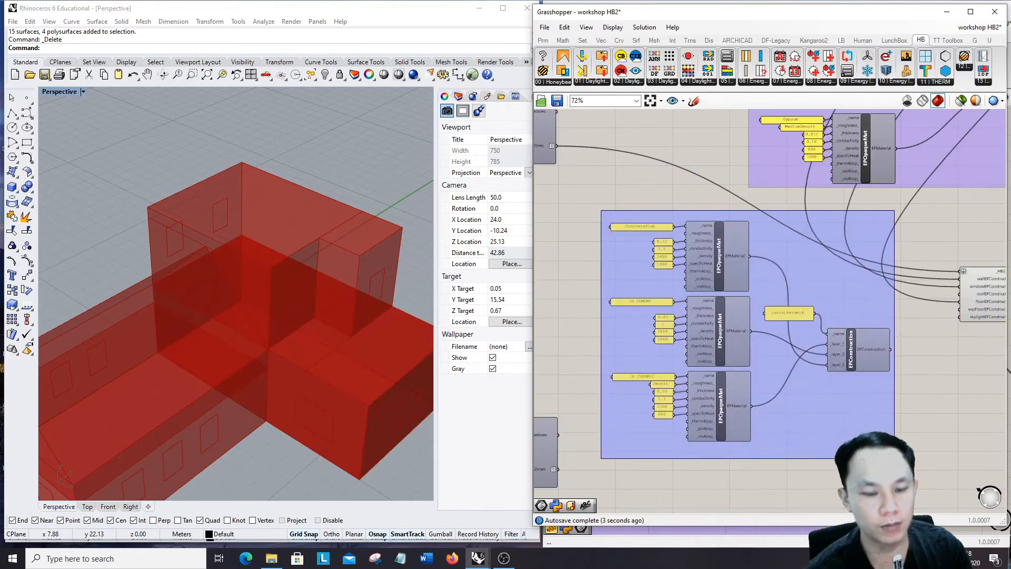
drag(850, 357, 878, 381)
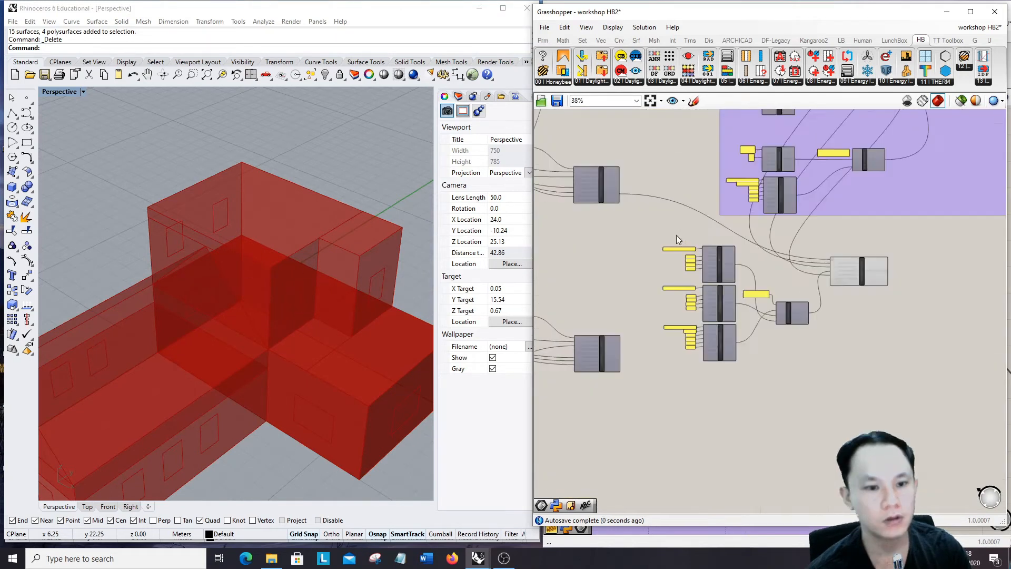
drag(653, 237, 894, 364)
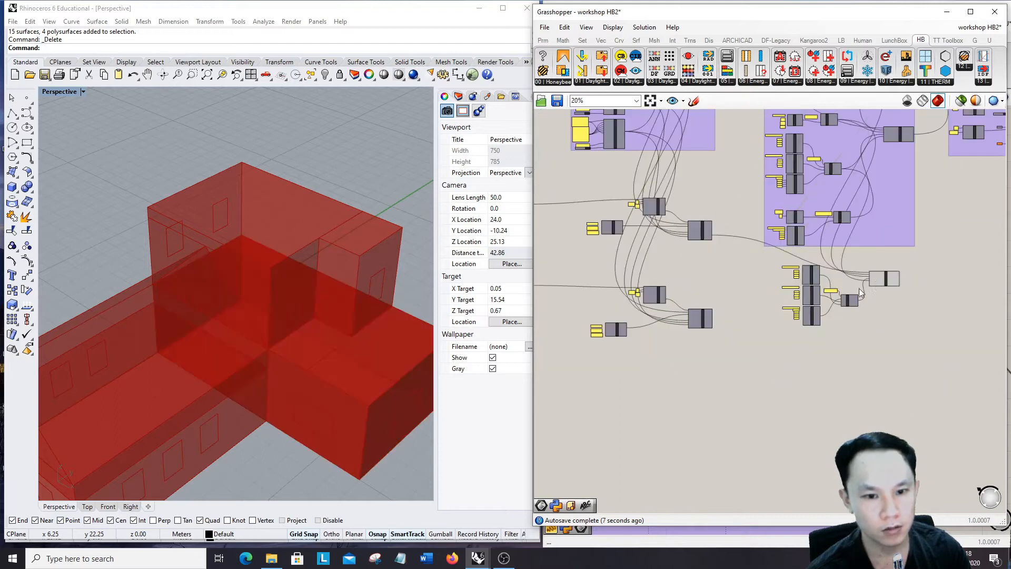
Step: Copy the BackOffice setEPZoneCnstr beside the Lantai 2 setEPZoneSchedules and connect that component's HBZones output to the copy's _HBZones input
alt+drag(878, 279, 703, 311)
scroll(882, 365, up, 3)
scroll(654, 293, up, 5)
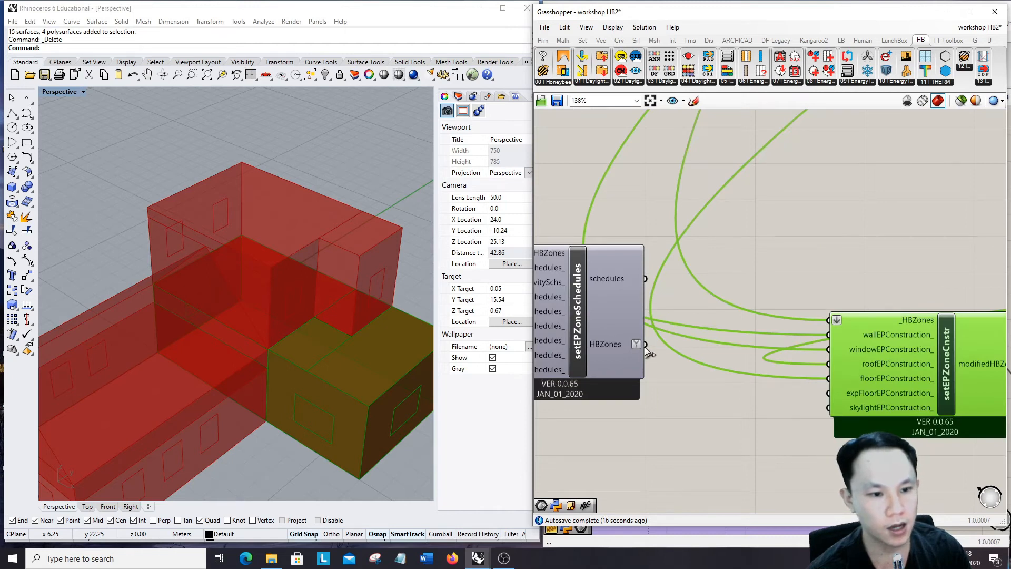
click(638, 333)
drag(648, 347, 829, 320)
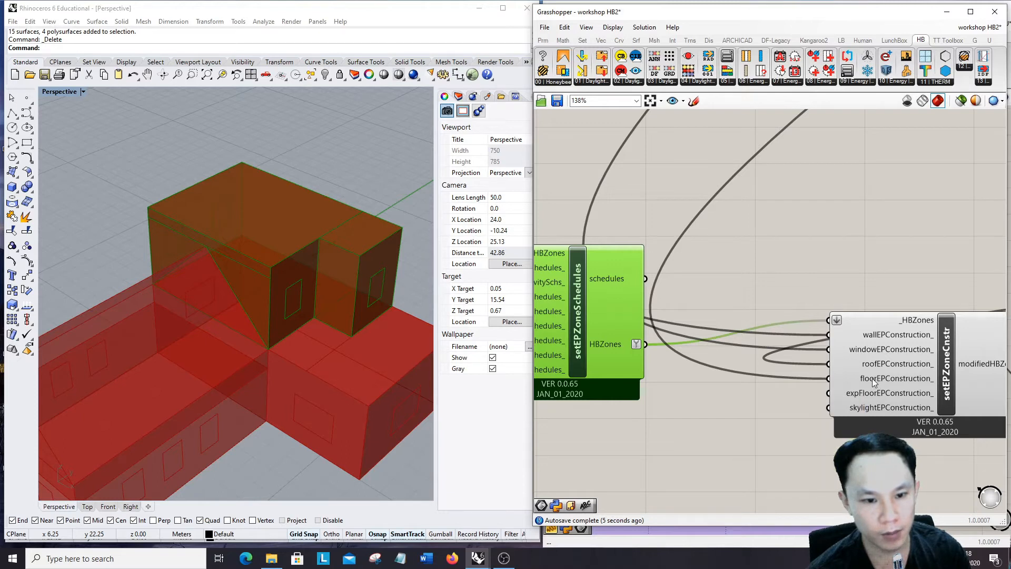
Step: Disconnect the roofEPConstruction_ input of the Lantai 2 setEPZoneCnstr
mouse_move(867, 367)
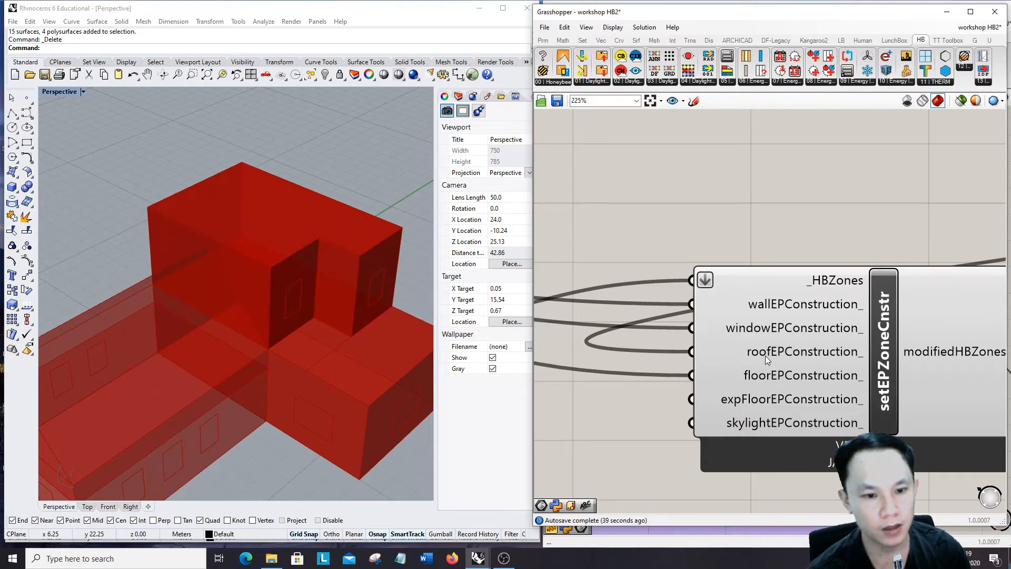
right_click(766, 355)
mouse_move(837, 339)
click(759, 338)
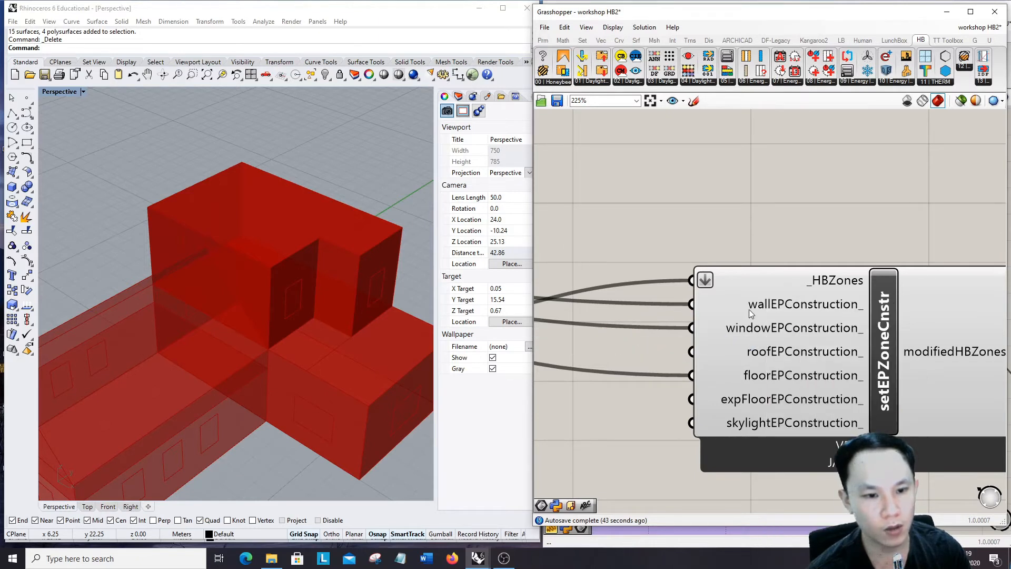
Step: Move the Lantai 2 setEPZoneCnstr below the BackOffice one and shift the Lantai 2 zone, load and schedule components lower
scroll(749, 309, down, 5)
click(905, 361)
scroll(780, 328, down, 2)
scroll(797, 358, up, 1)
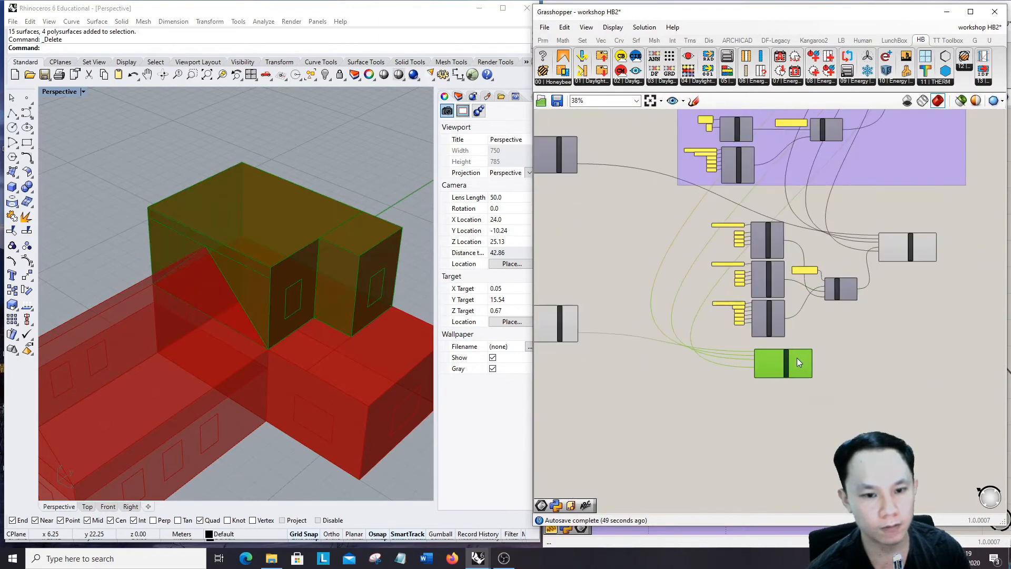
click(898, 342)
scroll(893, 331, down, 4)
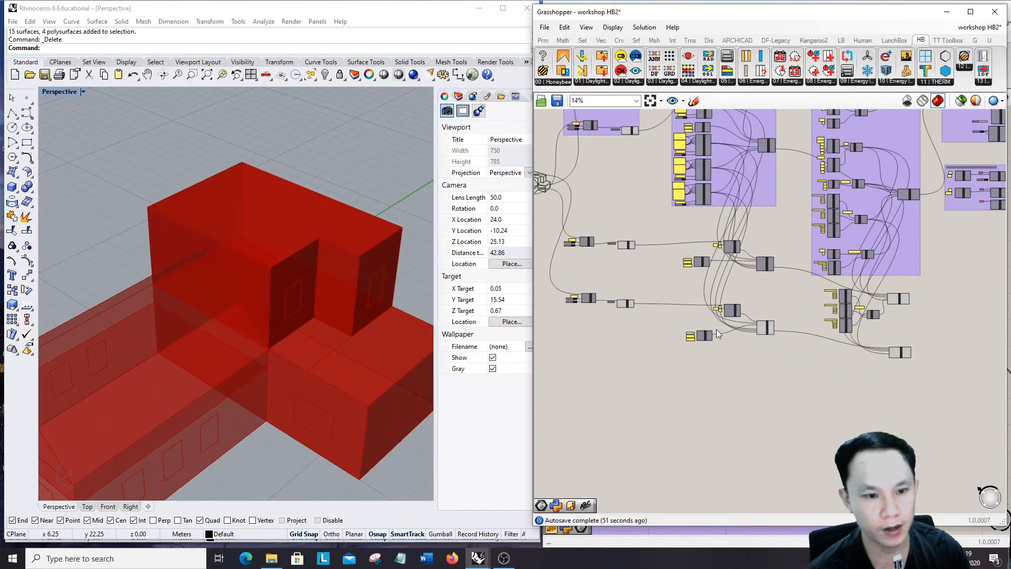
drag(552, 287, 800, 383)
drag(767, 329, 767, 350)
scroll(878, 403, up, 5)
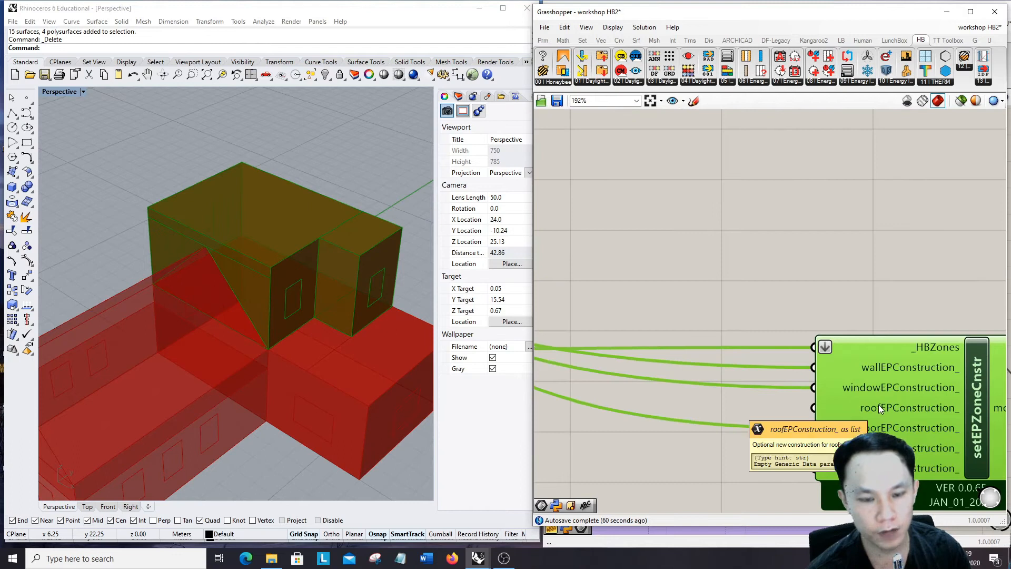
Step: Copy the BackOffice roof construction with its three materials to the space beside the Lantai 2 setEPZoneCnstr
scroll(878, 404, down, 2)
drag(633, 189, 821, 331)
alt+drag(807, 283, 785, 447)
click(791, 427)
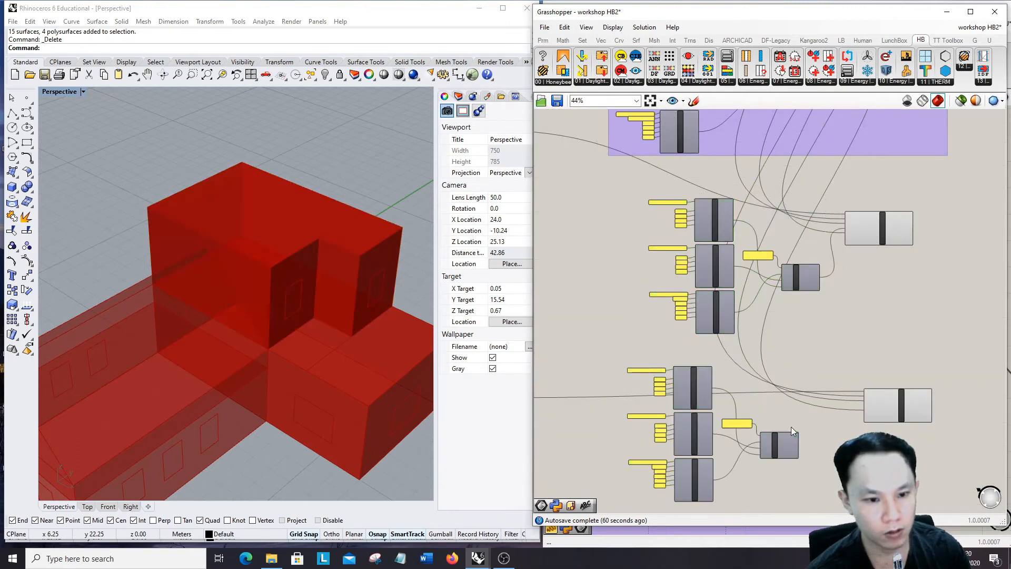
scroll(791, 426, down, 1)
right_drag(791, 427, 818, 347)
scroll(720, 366, up, 5)
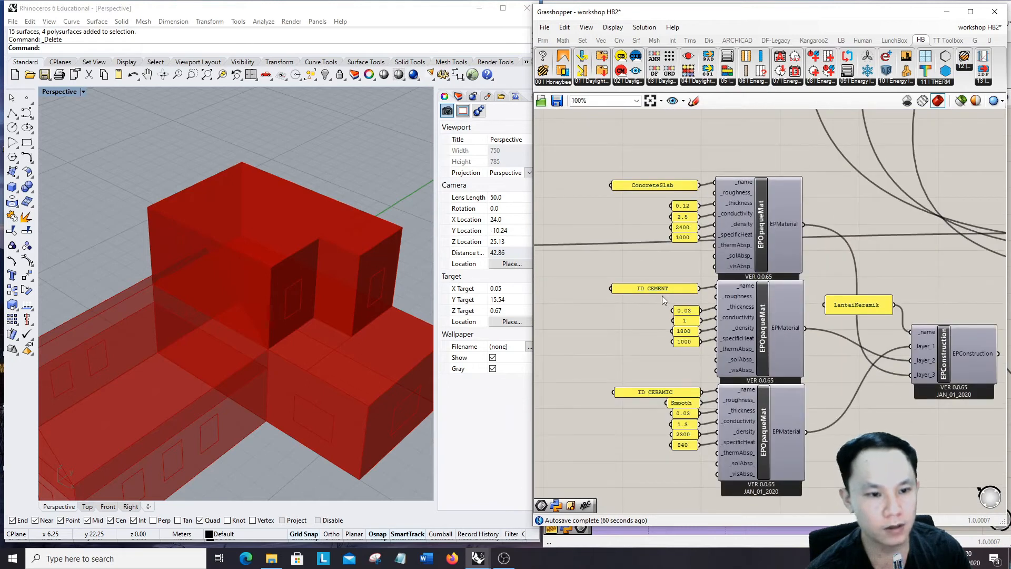
Step: Delete the copied ID CERAMIC material with its panels, and wire ID CEMENT to _layer_1 and _layer_3 and ConcreteSlab to _layer_2
drag(598, 380, 833, 499)
key(Delete)
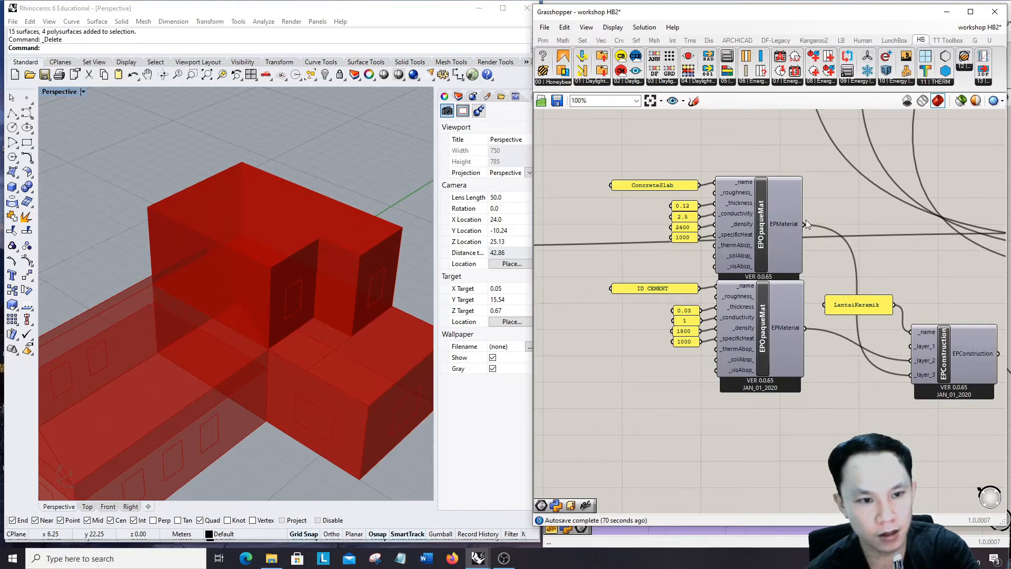
drag(806, 225, 905, 362)
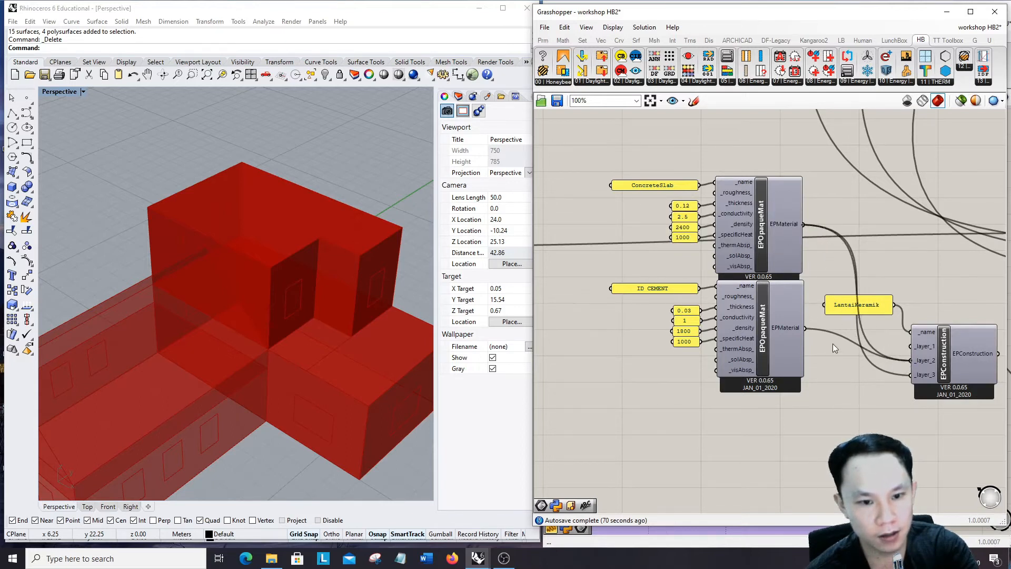
drag(806, 328, 846, 341)
drag(909, 346, 910, 347)
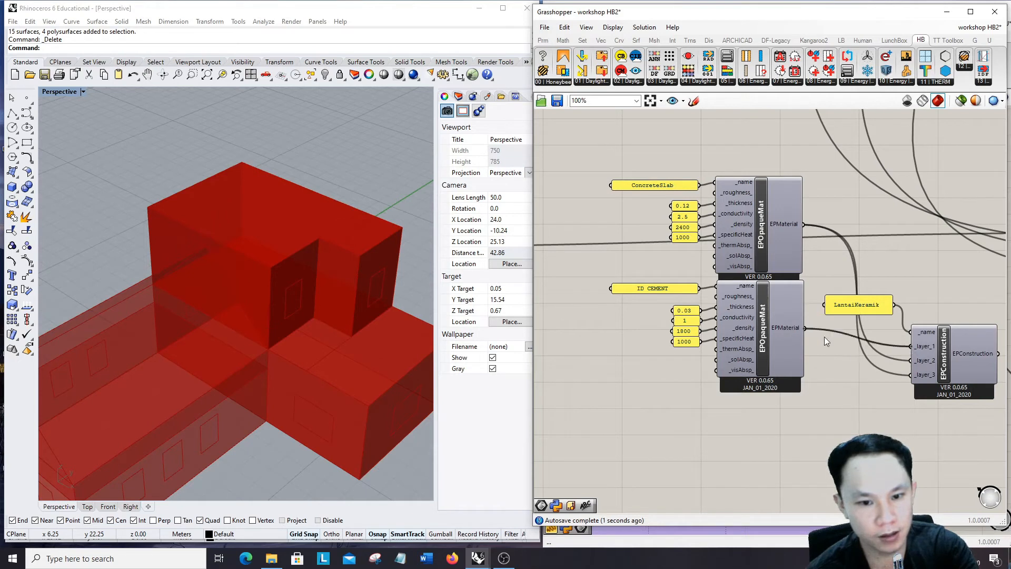
drag(806, 329, 910, 384)
Step: Connect the Lantai 2 EPConstruction output to the roofEPConstruction_ input of the Lantai 2 setEPZoneCnstr
scroll(743, 357, down, 3)
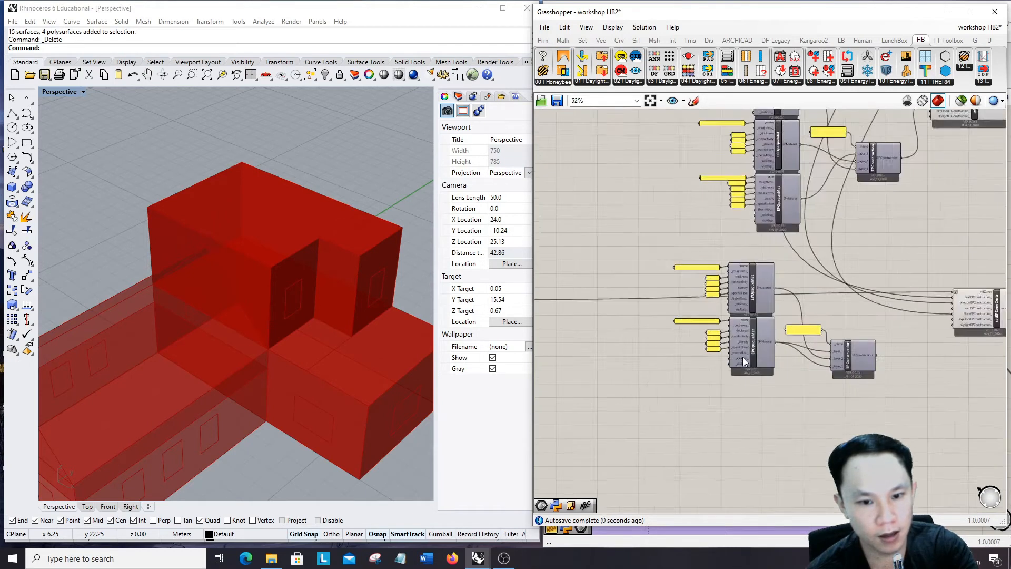
right_drag(916, 350, 817, 359)
scroll(817, 359, up, 3)
drag(744, 371, 898, 284)
scroll(897, 285, down, 3)
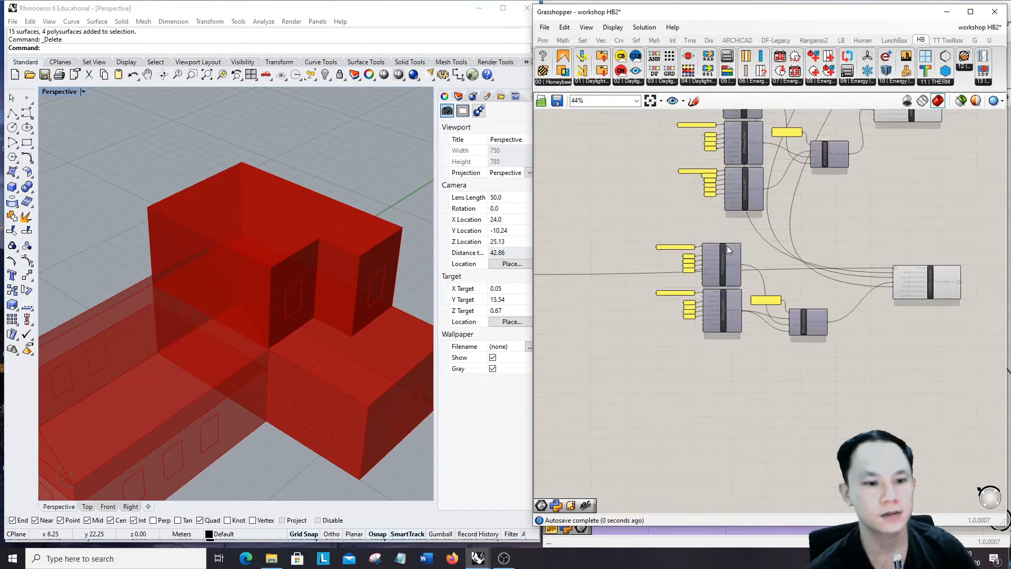
Step: Select the setEPZoneCnstr components one after another to check which building zones each one covers in the Rhino viewport
scroll(759, 416, up, 2)
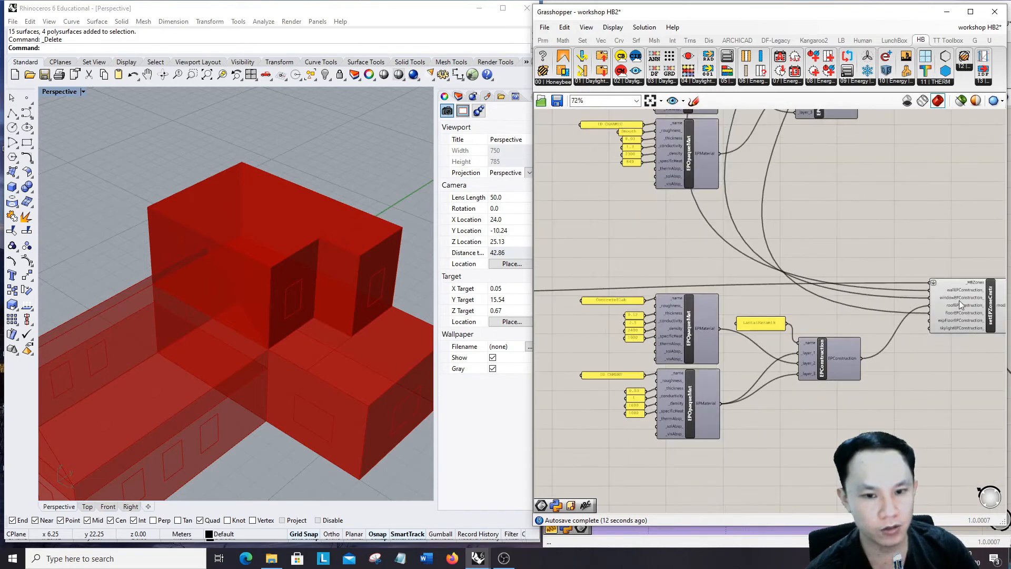
click(958, 307)
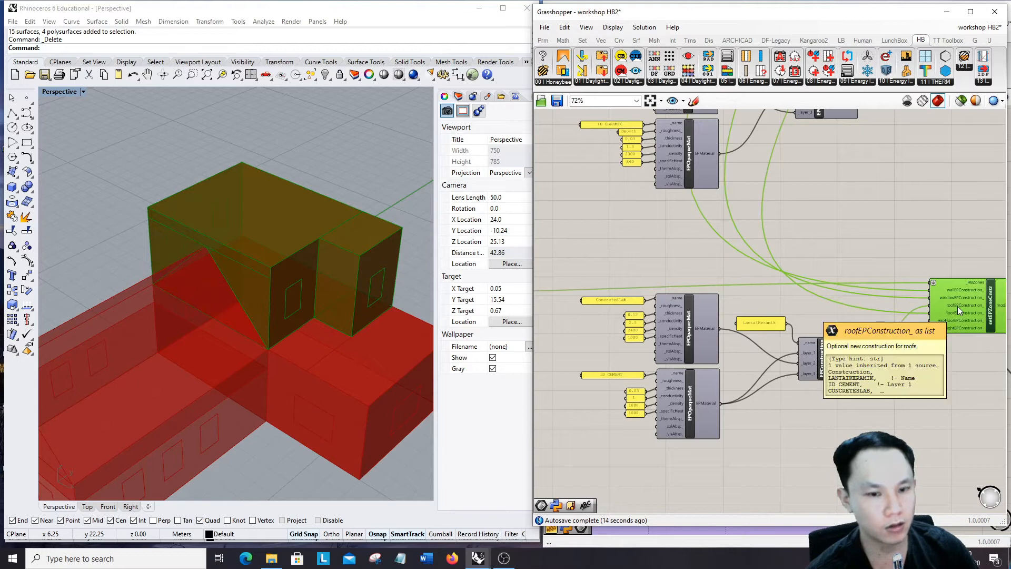
scroll(779, 378, down, 4)
scroll(818, 319, up, 2)
click(810, 292)
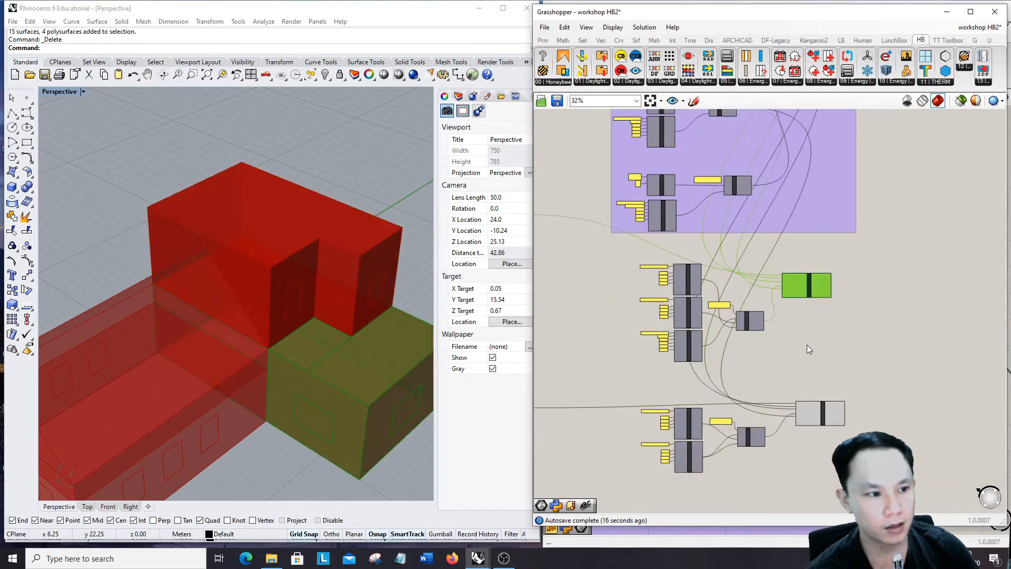
scroll(807, 345, down, 4)
scroll(837, 238, up, 2)
click(803, 248)
scroll(672, 276, down, 3)
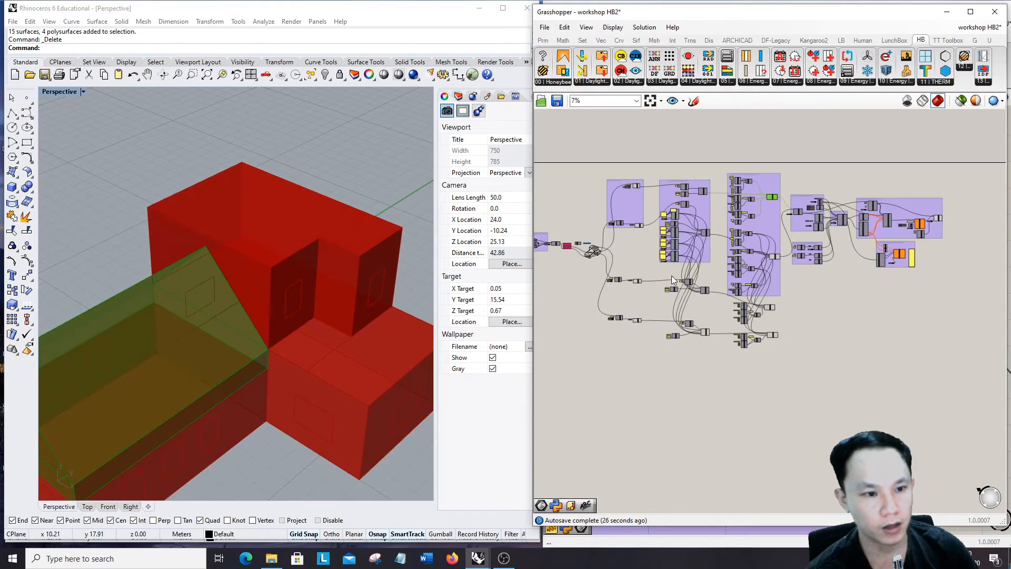
Step: Turn off the preview of all zone, load and schedule components upstream of the constructions
drag(578, 157, 717, 348)
right_click(623, 371)
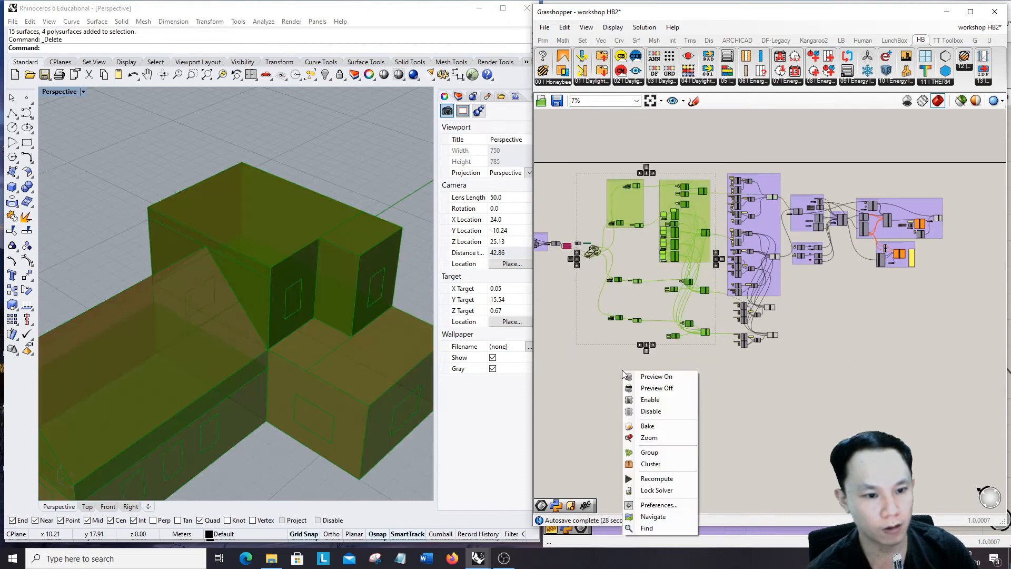
click(656, 388)
Step: Move the BackOffice setEPZoneCnstr near solveAdjc and add its modifiedHBZones output to the _HBZones input of solveAdjc
scroll(743, 369, up, 3)
scroll(744, 276, up, 8)
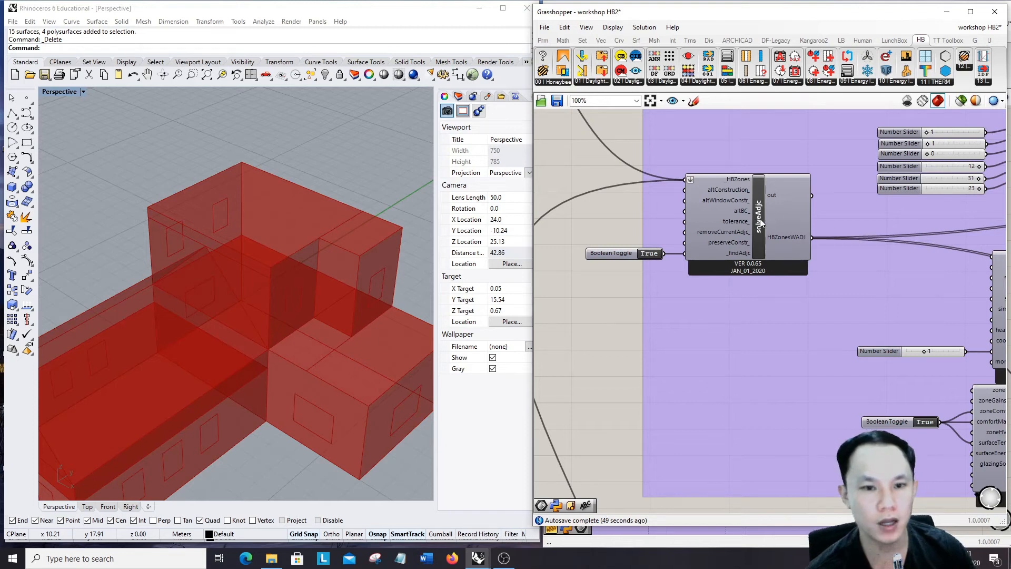
scroll(814, 198, down, 10)
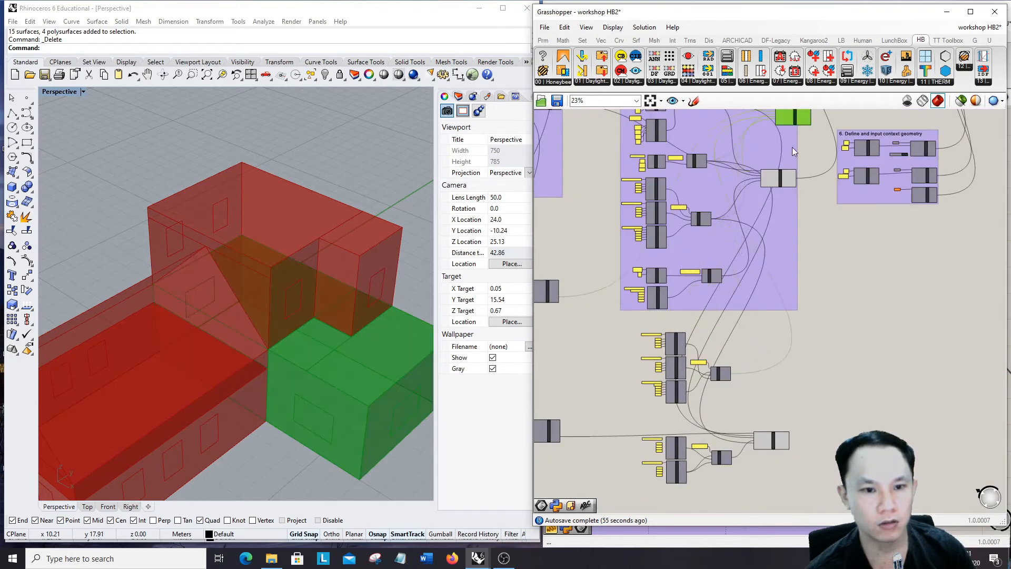
scroll(769, 278, up, 7)
drag(708, 419, 858, 200)
scroll(743, 266, up, 5)
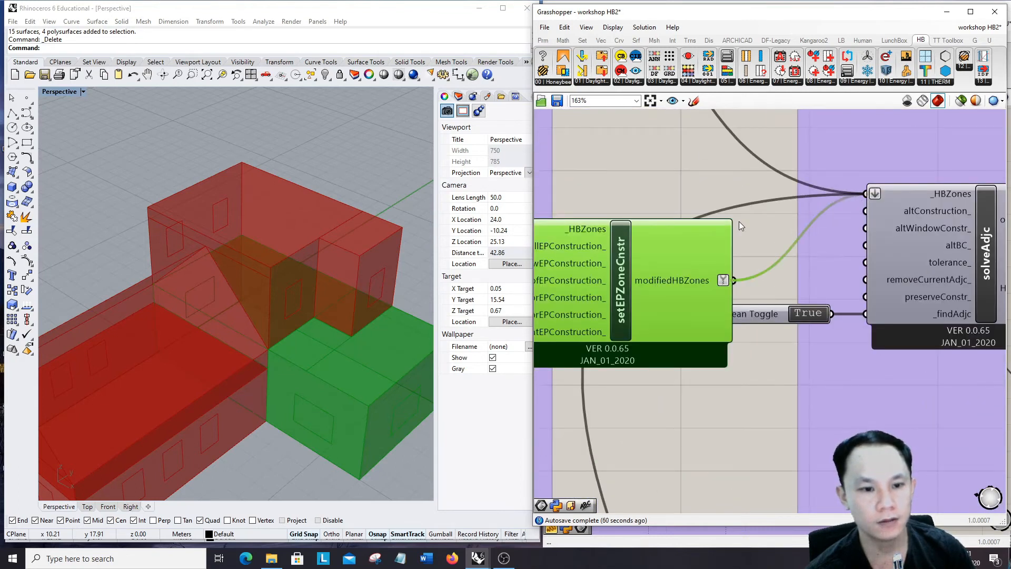
Step: Move the Lantai 2 setEPZoneCnstr near solveAdjc and add its modifiedHBZones output to the _HBZones input of solveAdjc
scroll(739, 221, down, 10)
scroll(708, 392, down, 2)
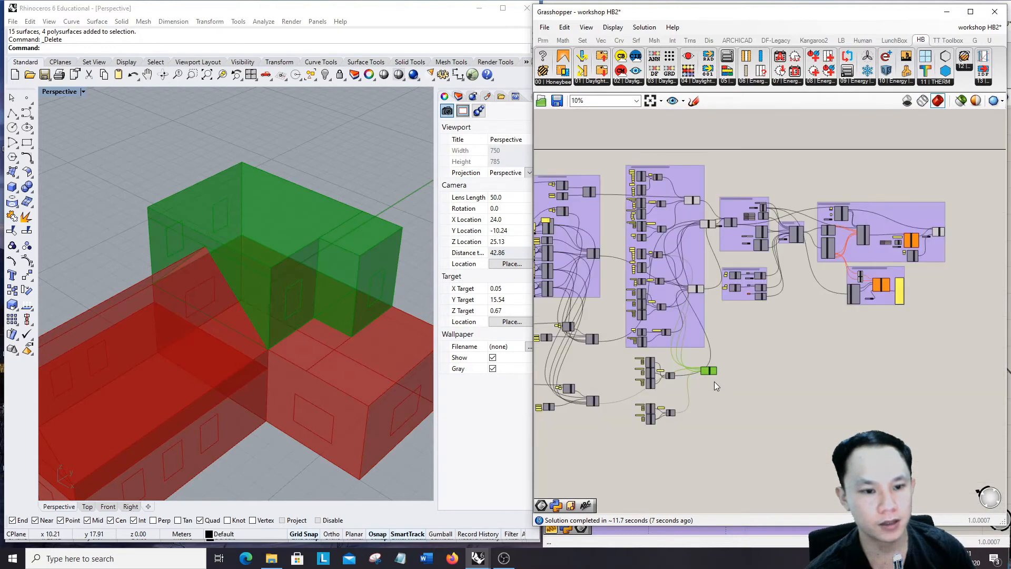
drag(710, 370, 705, 233)
scroll(706, 231, up, 10)
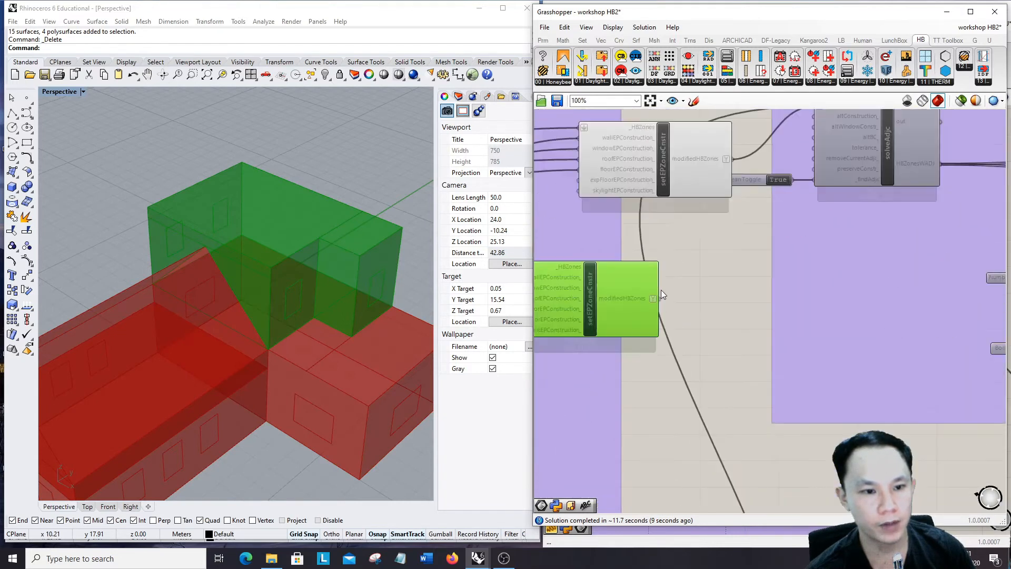
drag(639, 286, 811, 231)
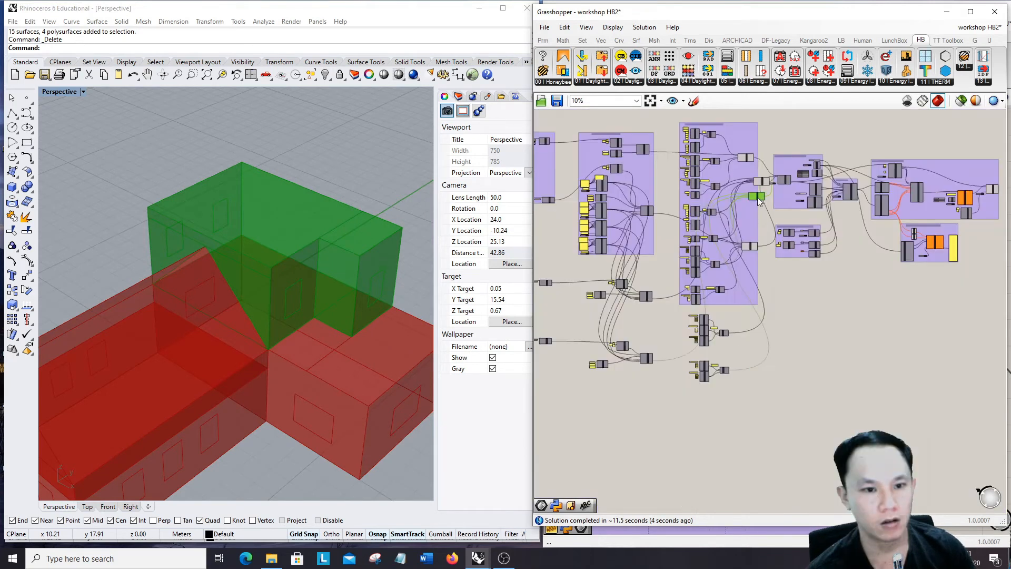
Step: Place the Lantai 2 and BackOffice setEPZoneCnstr components back beside their own construction components below the purple group
drag(757, 197, 754, 372)
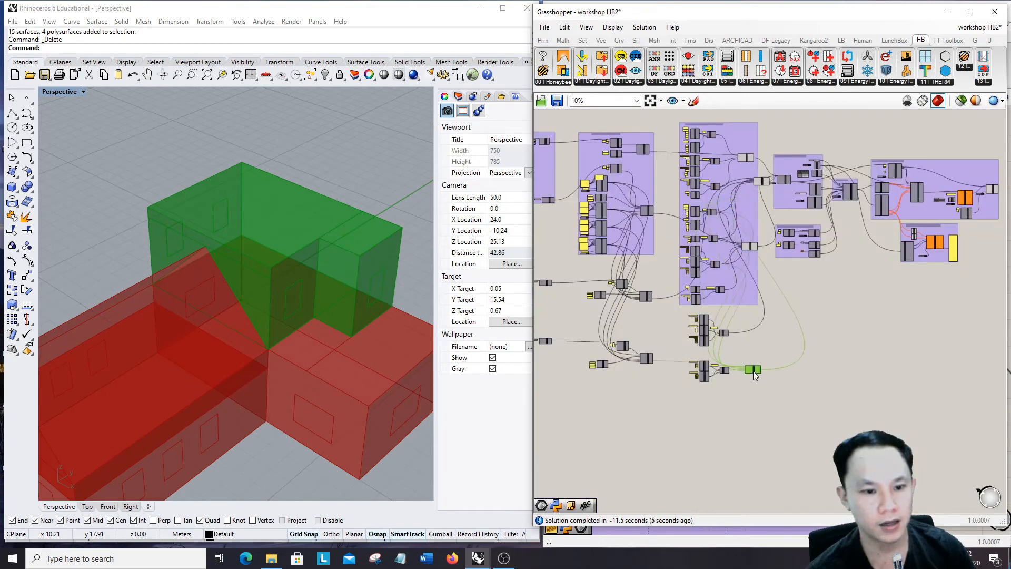
drag(760, 185, 748, 336)
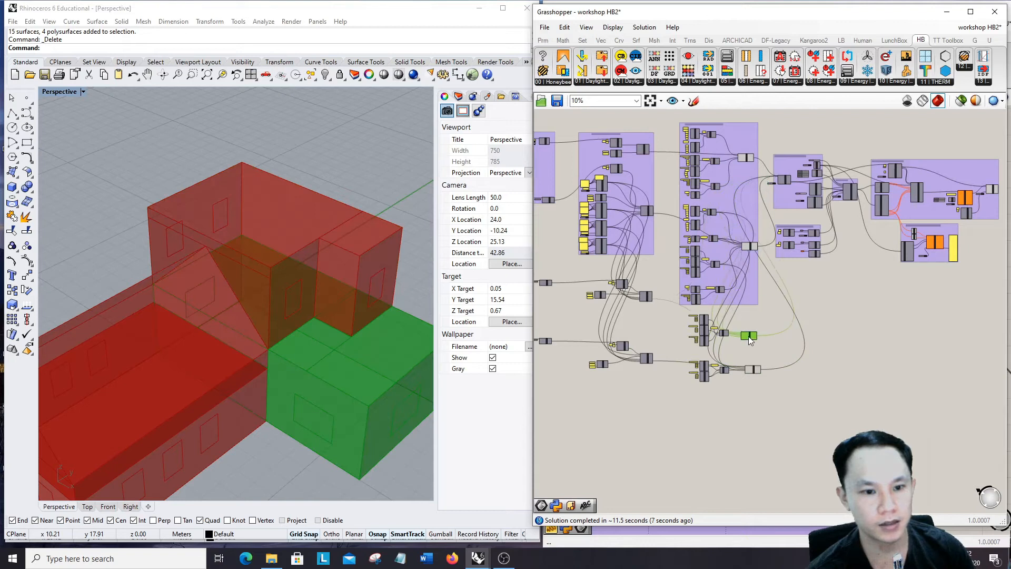
click(816, 311)
Step: Select all setEPZoneCnstr components together and turn off their preview
drag(736, 140, 780, 408)
right_click(842, 293)
click(868, 309)
click(868, 321)
Step: Turn on the preview of the solveAdjc component and view the combined building zones in the Rhino viewport
scroll(793, 183, up, 9)
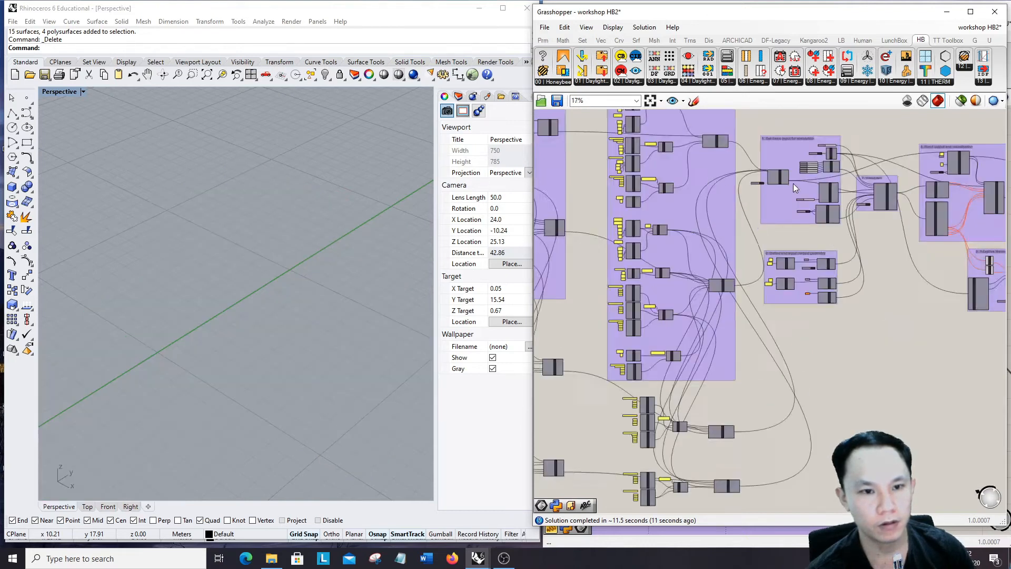
scroll(690, 407, down, 4)
scroll(715, 301, up, 4)
click(716, 300)
right_click(649, 134)
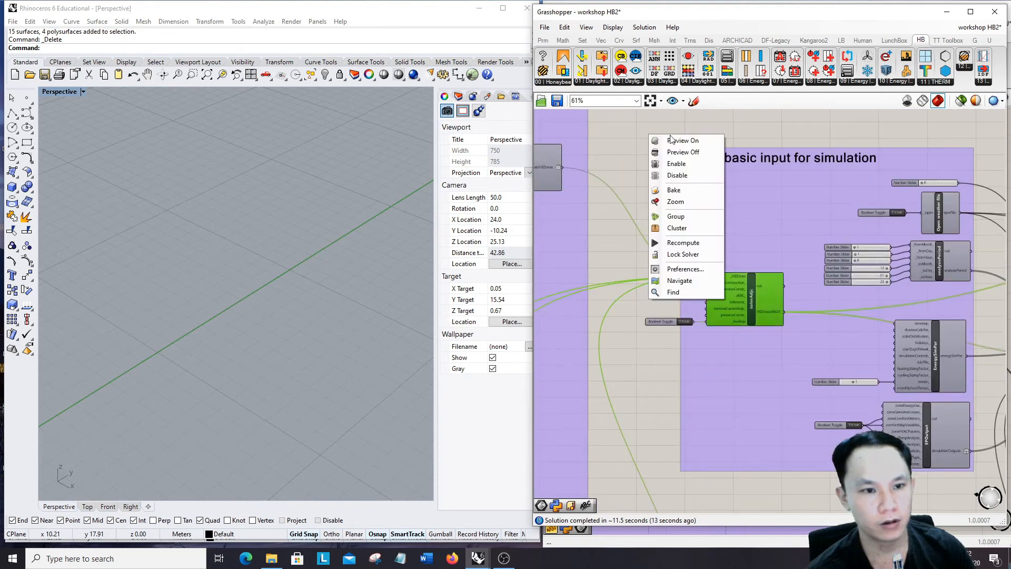
click(677, 138)
shift+right_drag(258, 298, 283, 243)
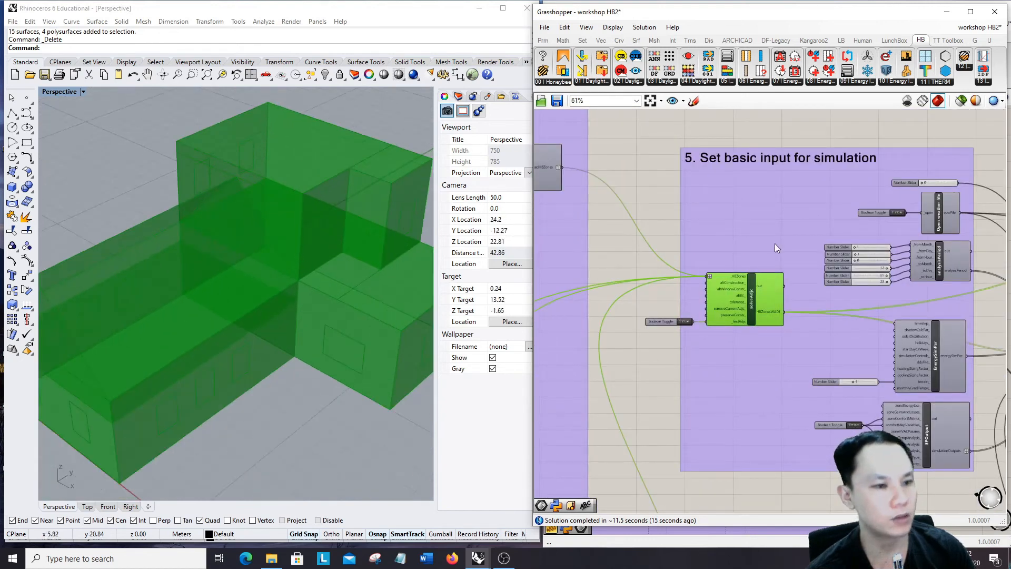
click(660, 183)
click(736, 302)
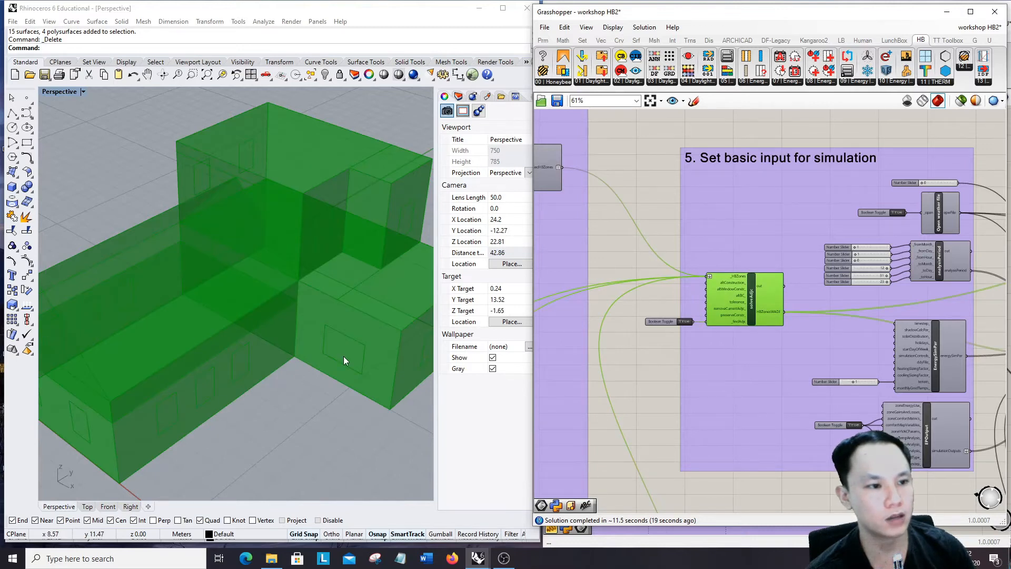
Step: Run the energy simulation by setting the Boolean Toggle of runEnergySimulation to True
scroll(801, 267, up, 2)
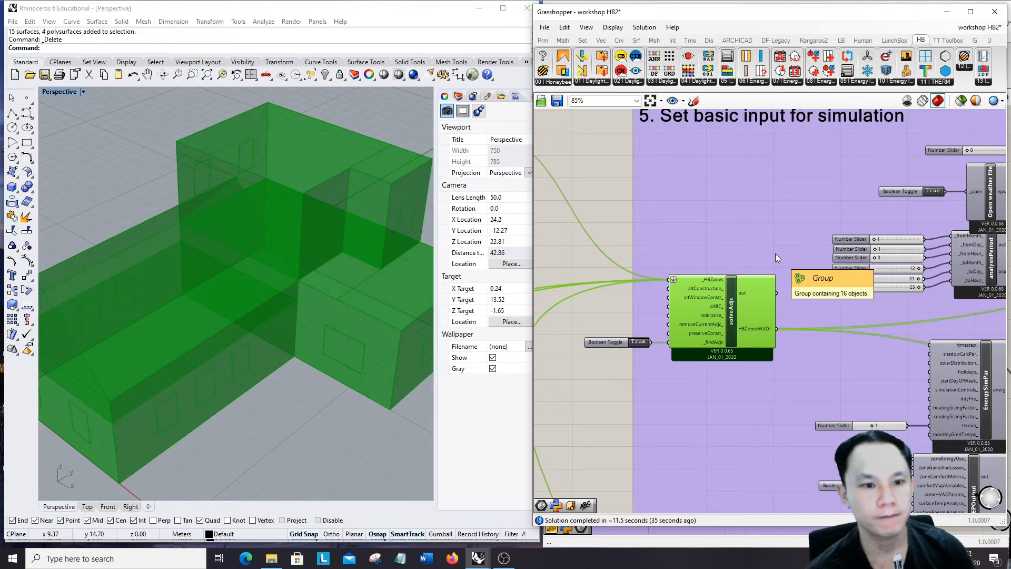
scroll(674, 241, up, 1)
scroll(674, 241, down, 3)
scroll(702, 290, up, 3)
scroll(698, 255, down, 6)
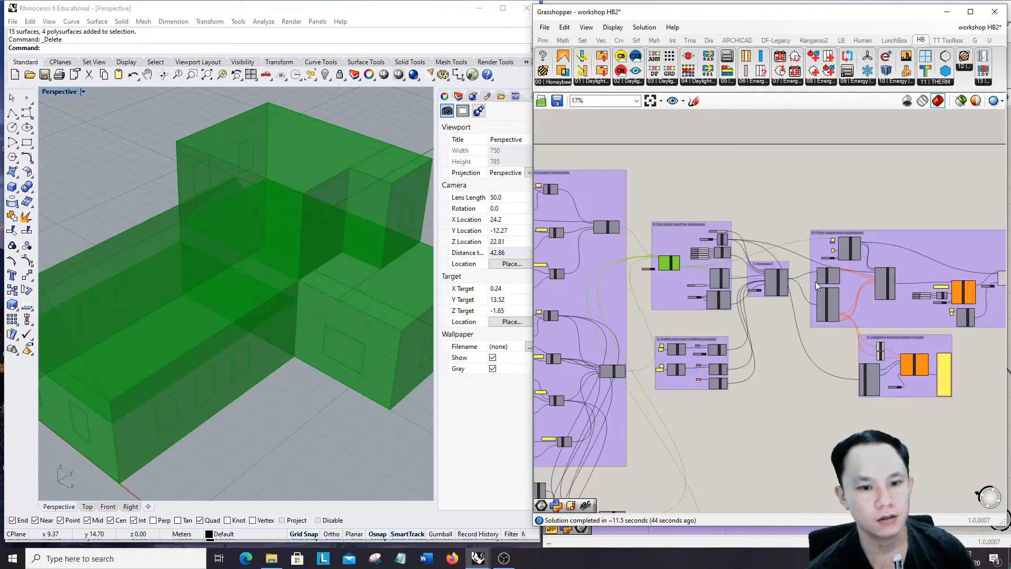
scroll(815, 281, up, 6)
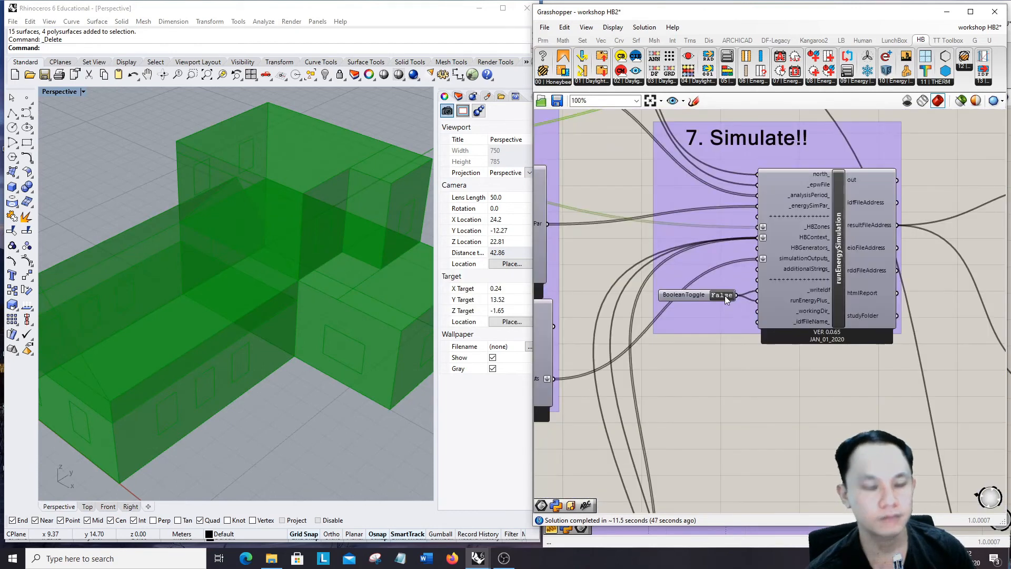
double_click(722, 294)
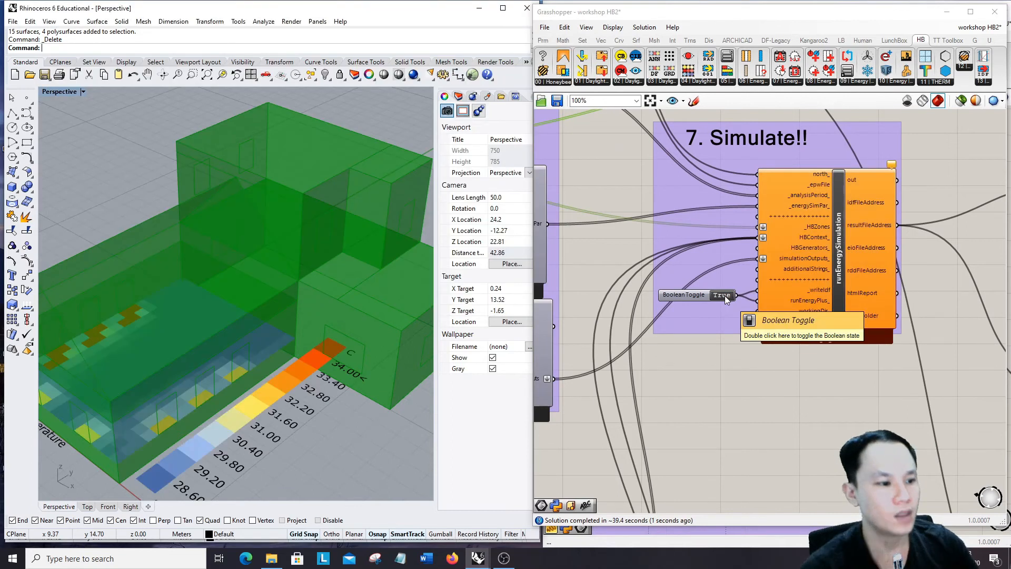
Step: Examine the radiant temperature map on the gabled room's floor together with the overall definition
scroll(742, 210, down, 4)
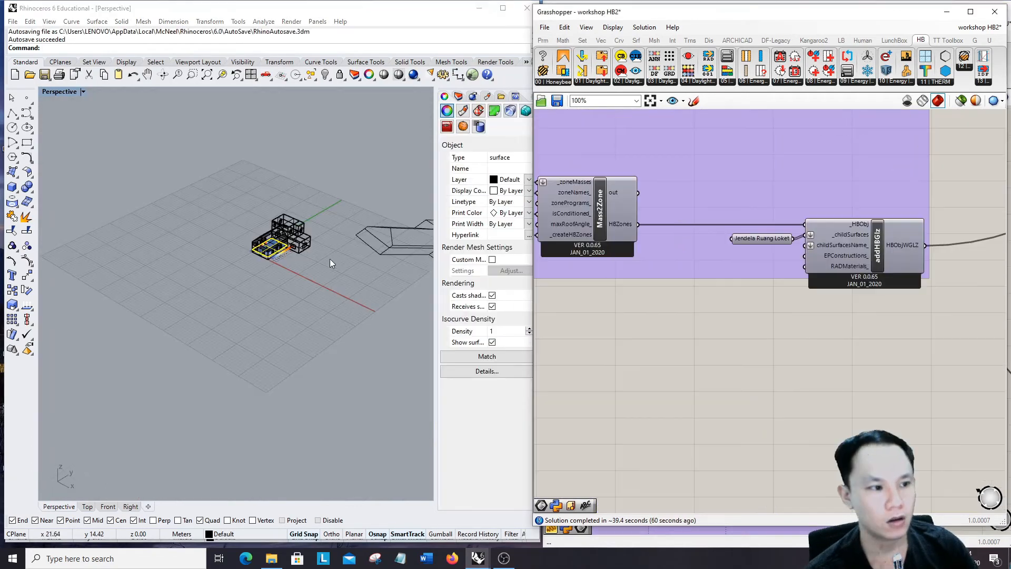
scroll(330, 263, up, 8)
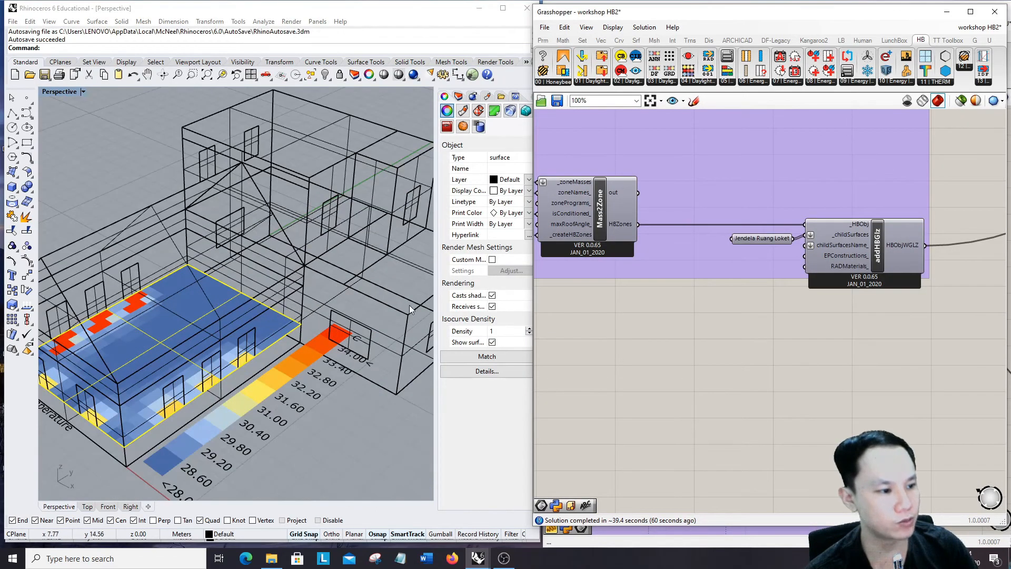
scroll(628, 305, down, 10)
scroll(843, 253, up, 3)
scroll(845, 254, down, 3)
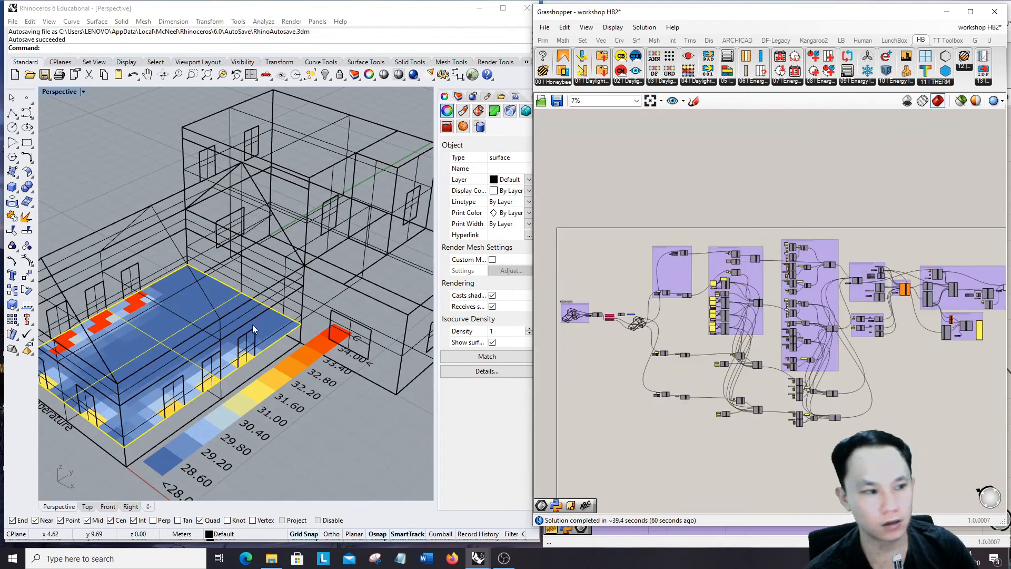
scroll(266, 284, down, 5)
scroll(267, 283, up, 5)
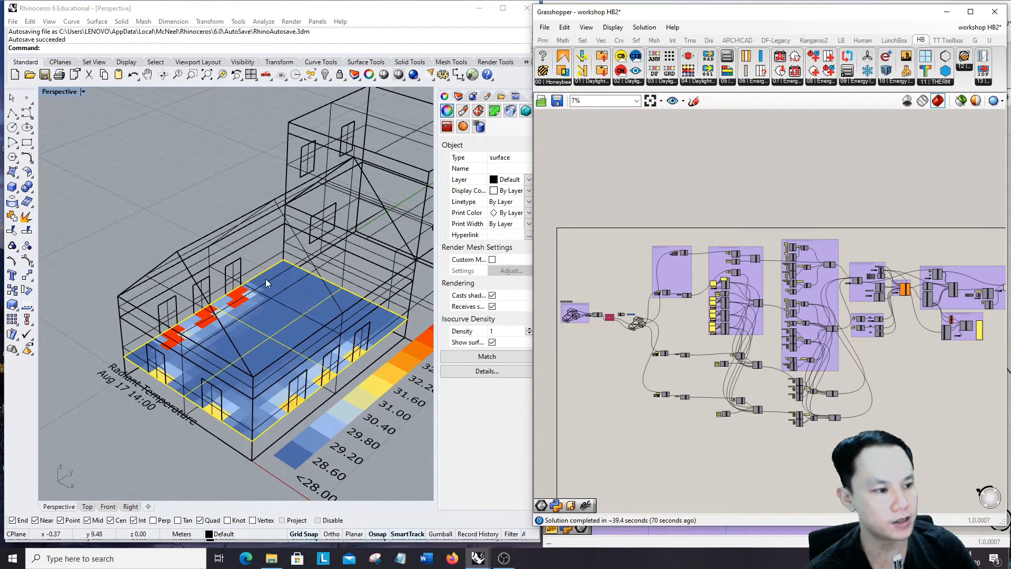
Step: Check the Surface parameter feeding IndoorViewFactor and delete the rectangular analysis surface on the gabled room's floor in Rhino
scroll(874, 279, up, 6)
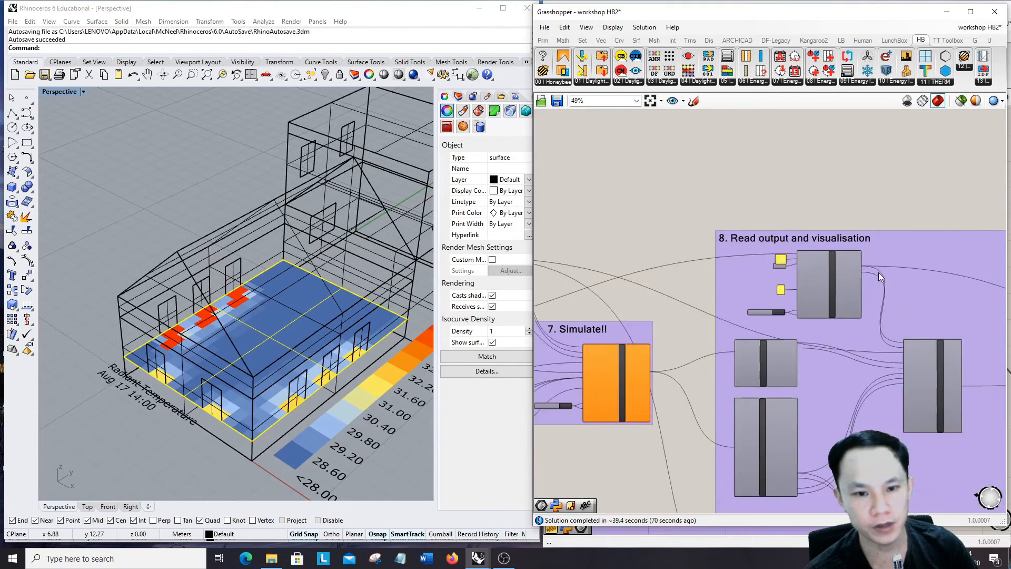
scroll(808, 268, up, 4)
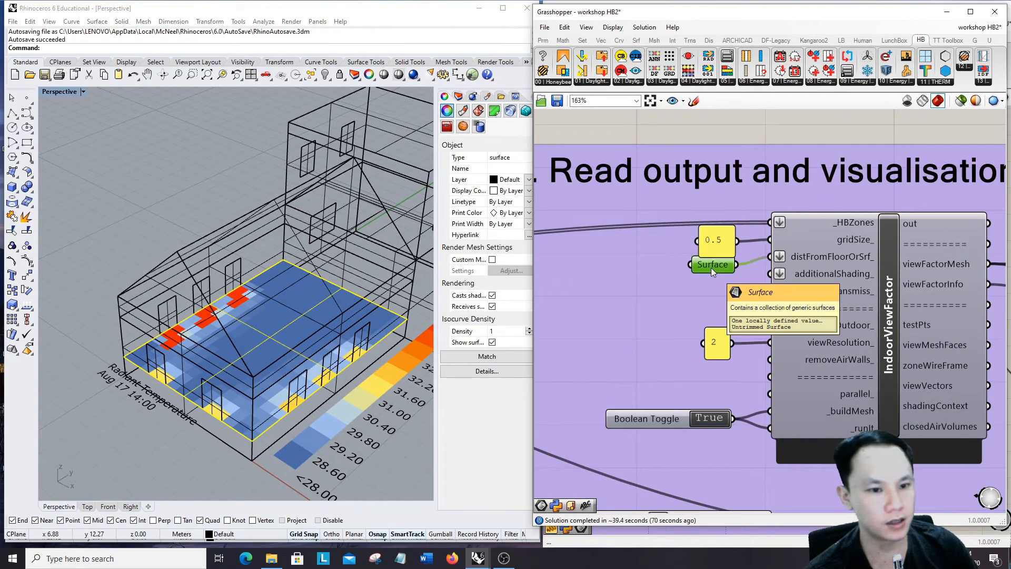
right_click(688, 127)
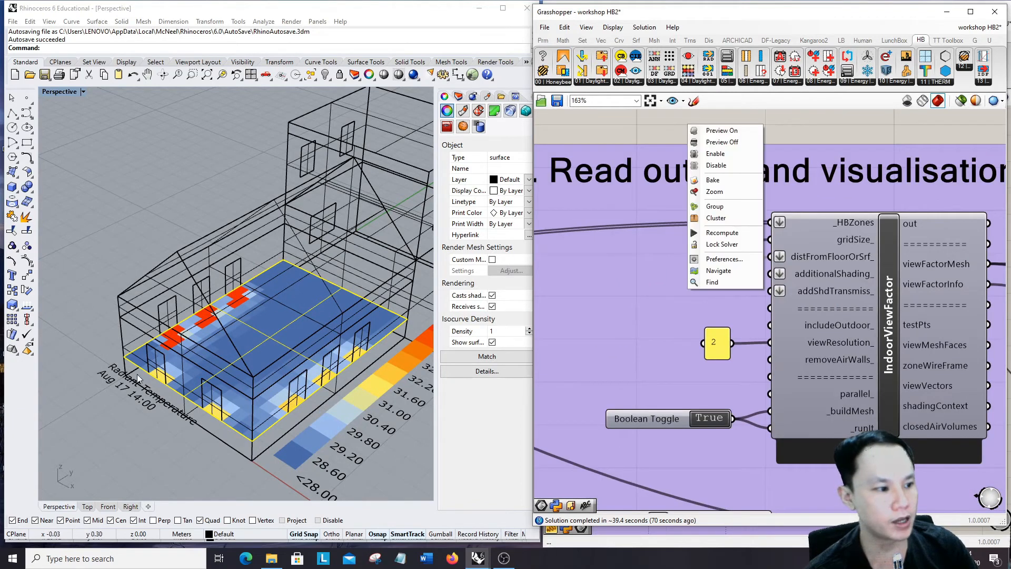
click(245, 350)
click(137, 366)
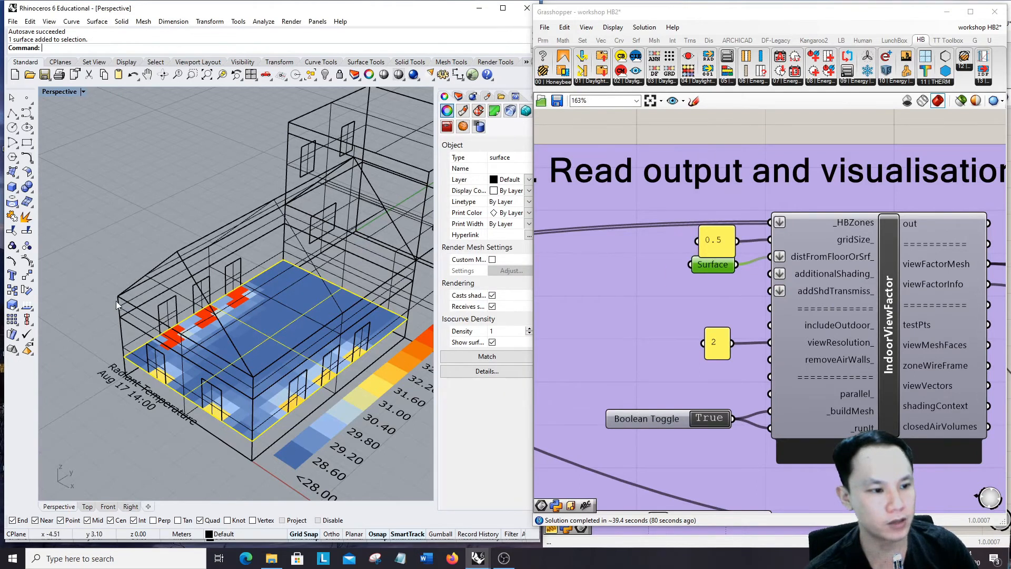
scroll(119, 305, down, 3)
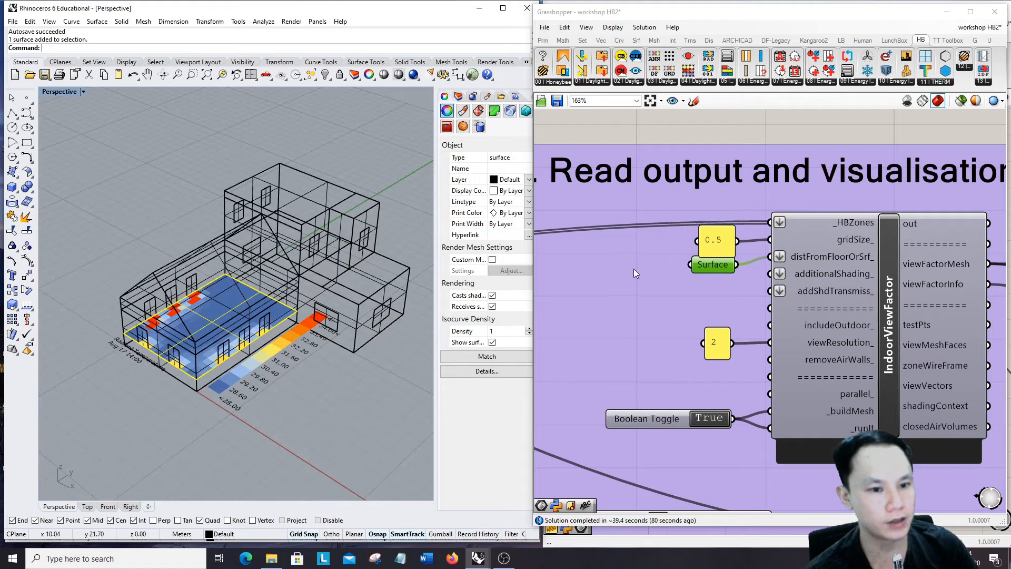
key(Delete)
Step: Set the Surface parameter feeding distFromFloorOrSrf_ to reference the ground-floor analysis surface in Rhino
scroll(169, 379, up, 3)
right_click(725, 265)
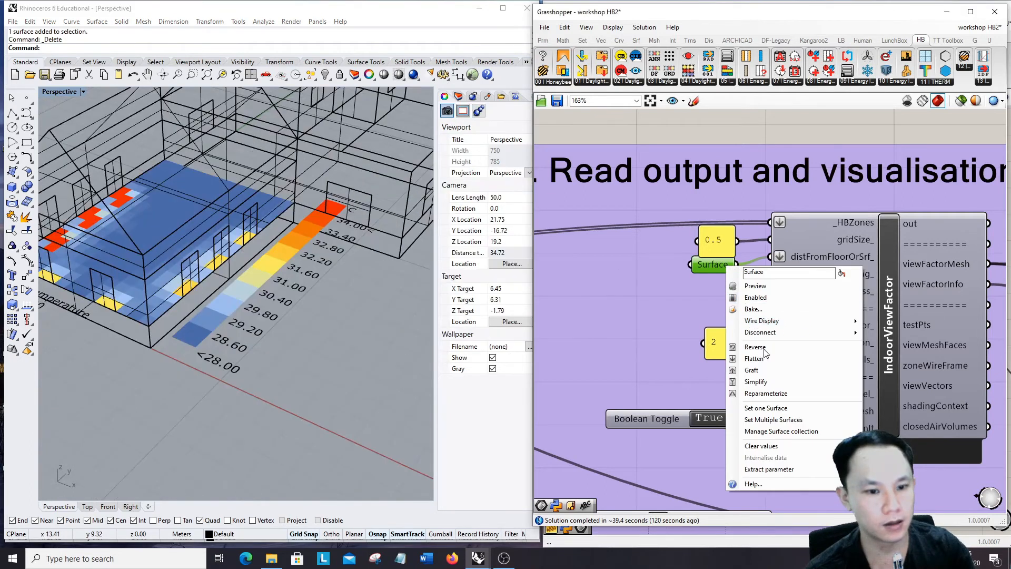
click(769, 408)
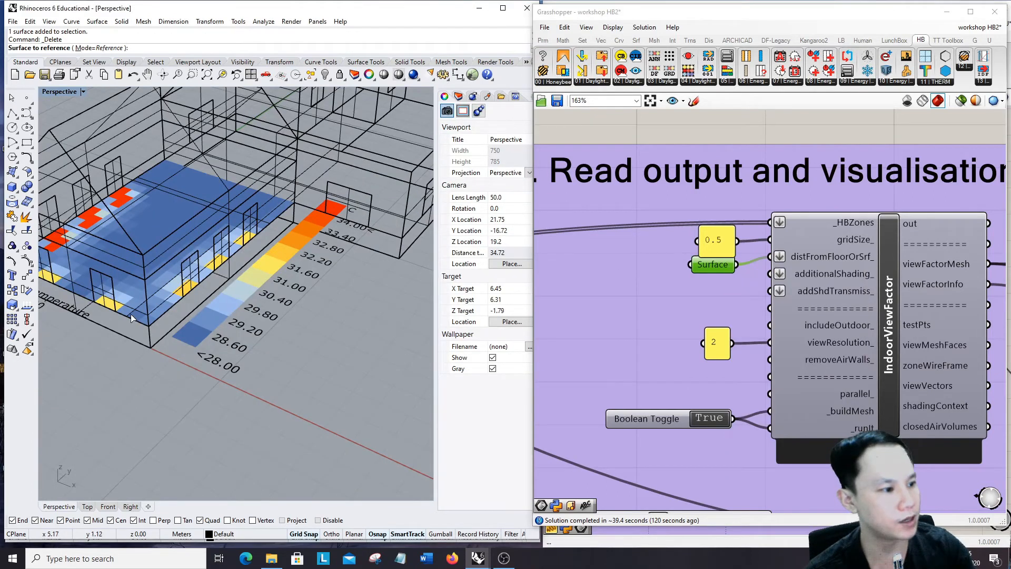
click(133, 320)
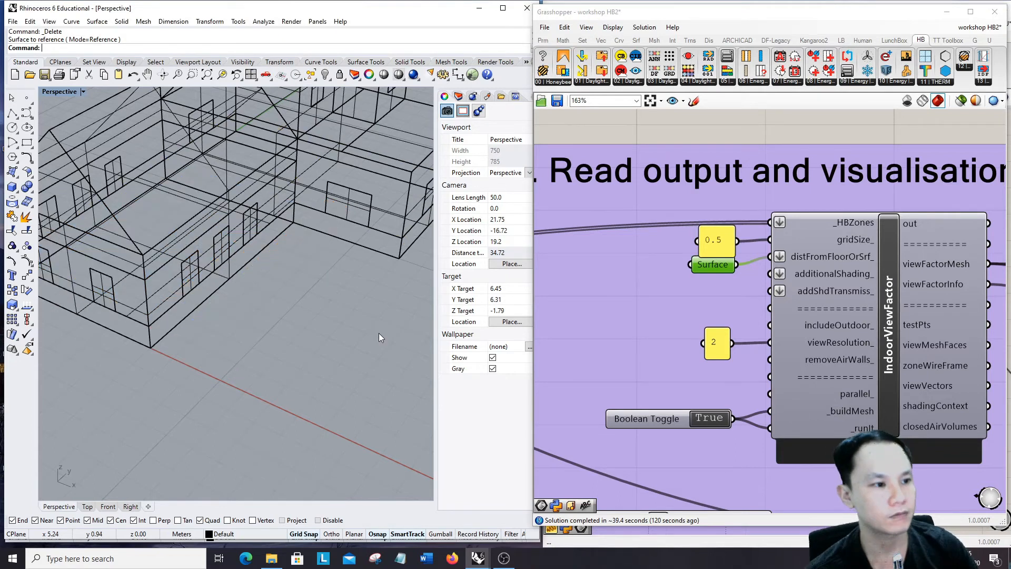
Step: Examine the radiant temperature map across the ground-floor rooms in the Rhino viewport
scroll(378, 333, down, 3)
right_click(378, 333)
scroll(310, 266, down, 6)
shift+right_drag(324, 249, 369, 284)
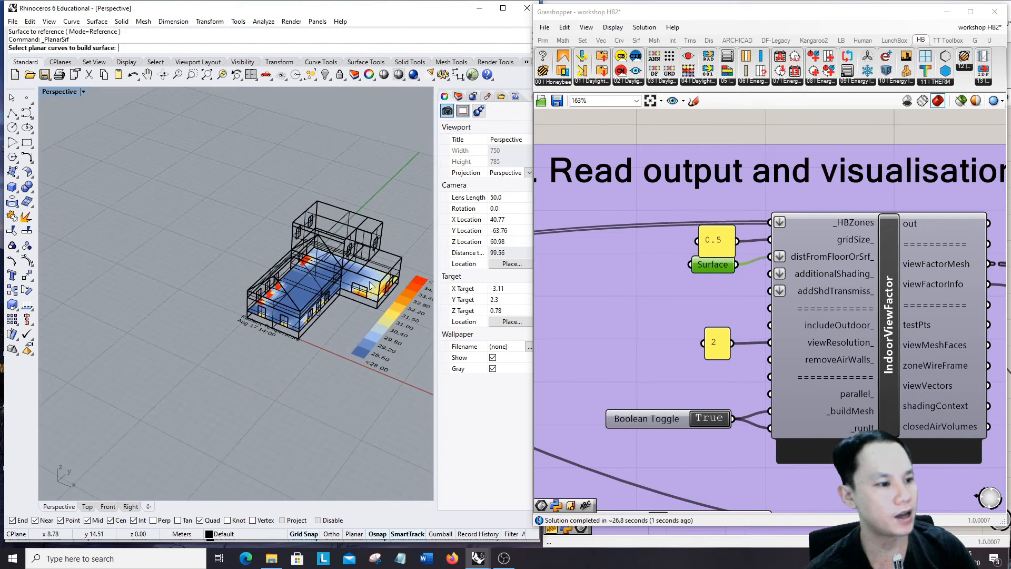
scroll(370, 286, up, 5)
scroll(309, 347, down, 2)
scroll(308, 345, up, 2)
scroll(309, 303, up, 2)
scroll(275, 252, down, 2)
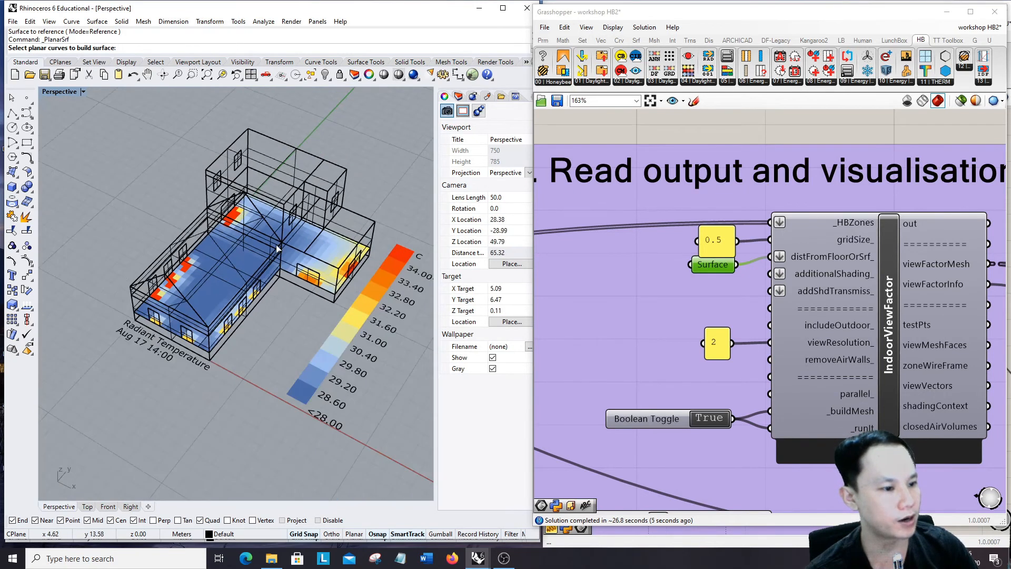
scroll(393, 301, down, 2)
Step: Connect the operativeTempMtx output of MicroclimateMap to the _comfResultsMtx input of VisualizeMicroclimate and view the operative temperature map
scroll(656, 226, down, 6)
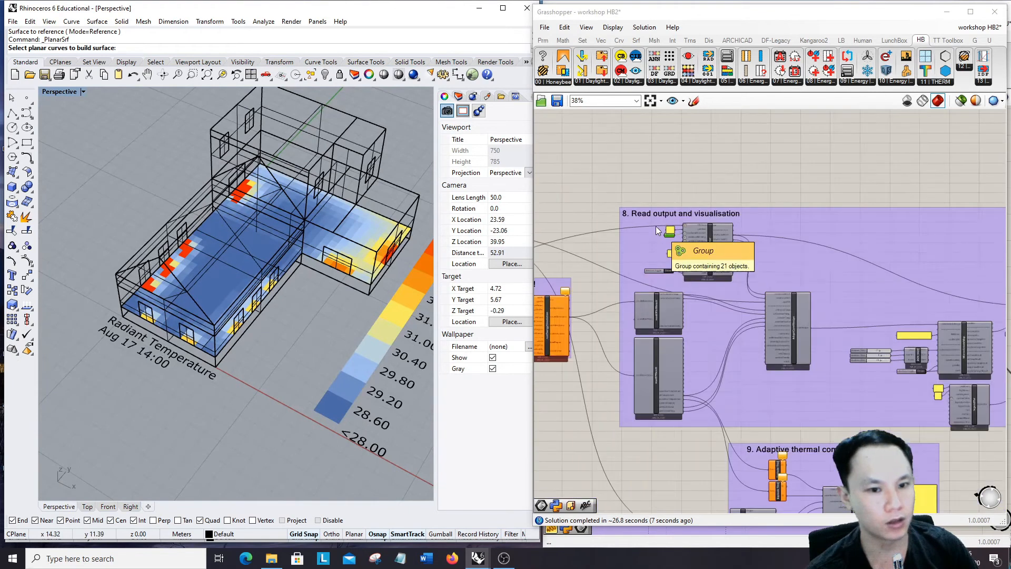
right_drag(959, 300, 706, 261)
scroll(940, 259, down, 1)
scroll(821, 276, up, 5)
scroll(691, 277, down, 2)
scroll(691, 277, up, 3)
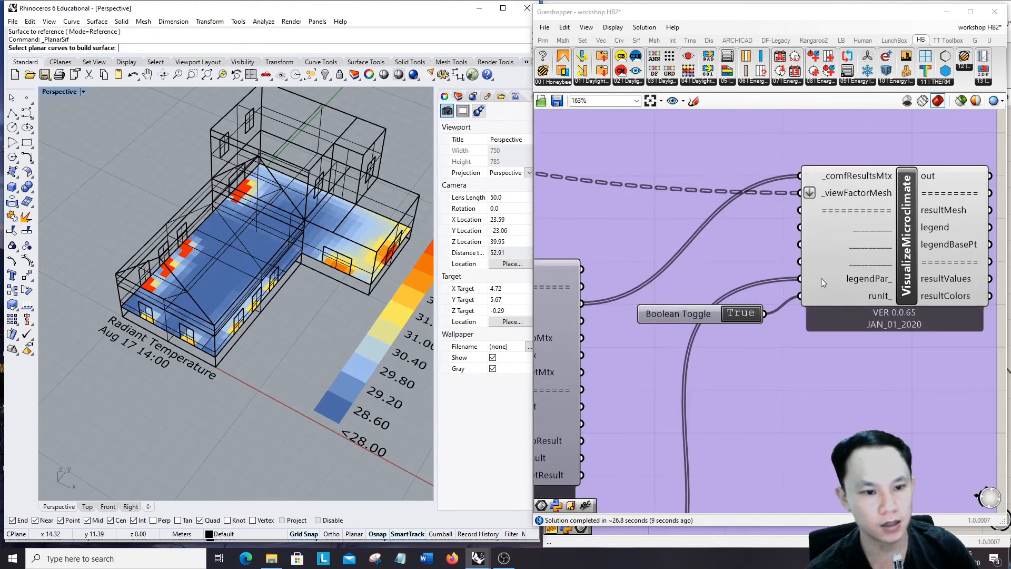
scroll(821, 278, down, 2)
scroll(684, 295, up, 2)
scroll(738, 284, down, 3)
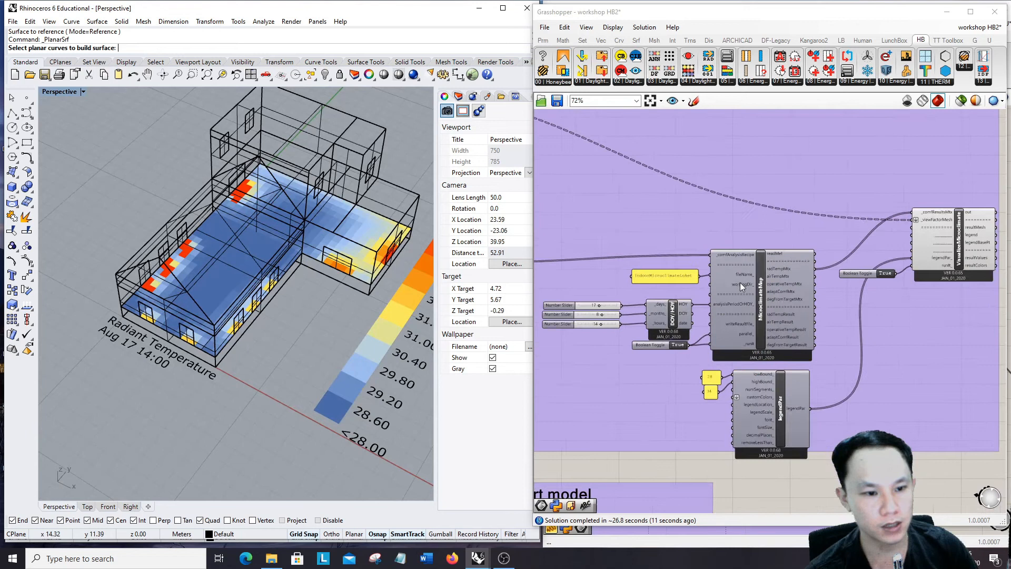
scroll(869, 256, up, 3)
drag(740, 304, 882, 205)
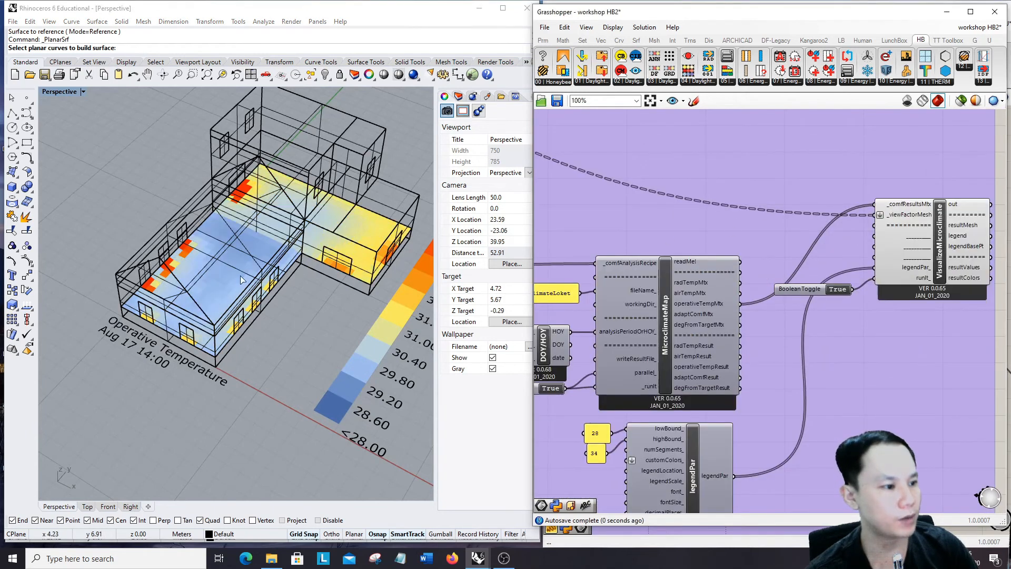
scroll(184, 354, down, 3)
scroll(220, 253, up, 5)
scroll(220, 253, down, 1)
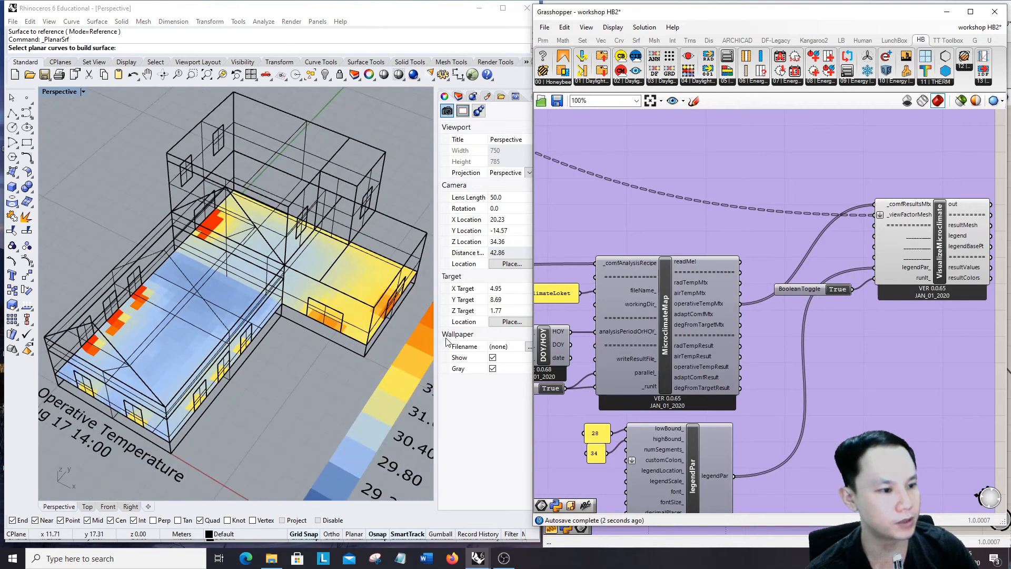
scroll(226, 330, down, 4)
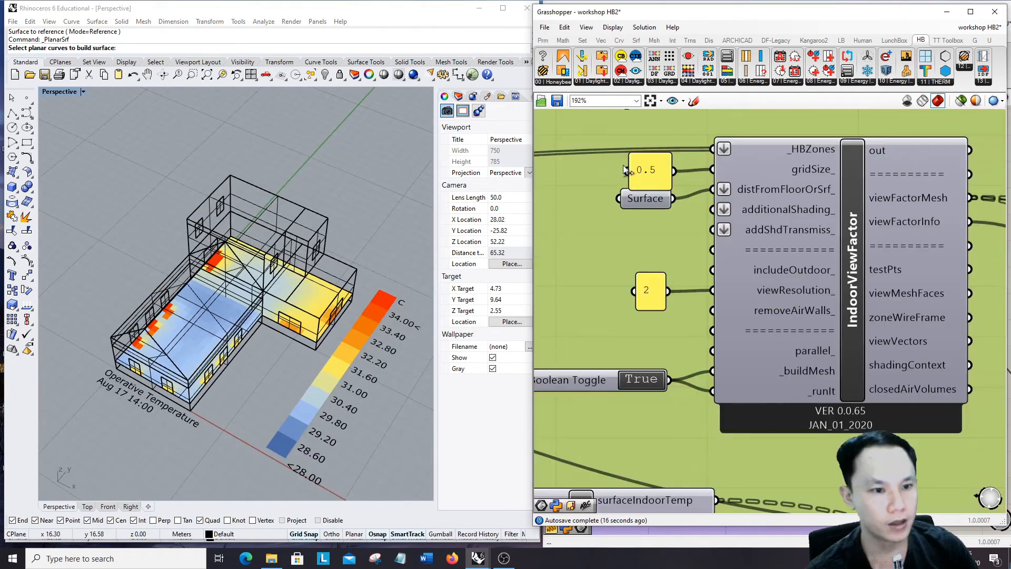
Step: Check the options of the Surface parameter feeding distFromFloorOrSrf_ on the IndoorViewFactor component
click(641, 201)
right_click(640, 201)
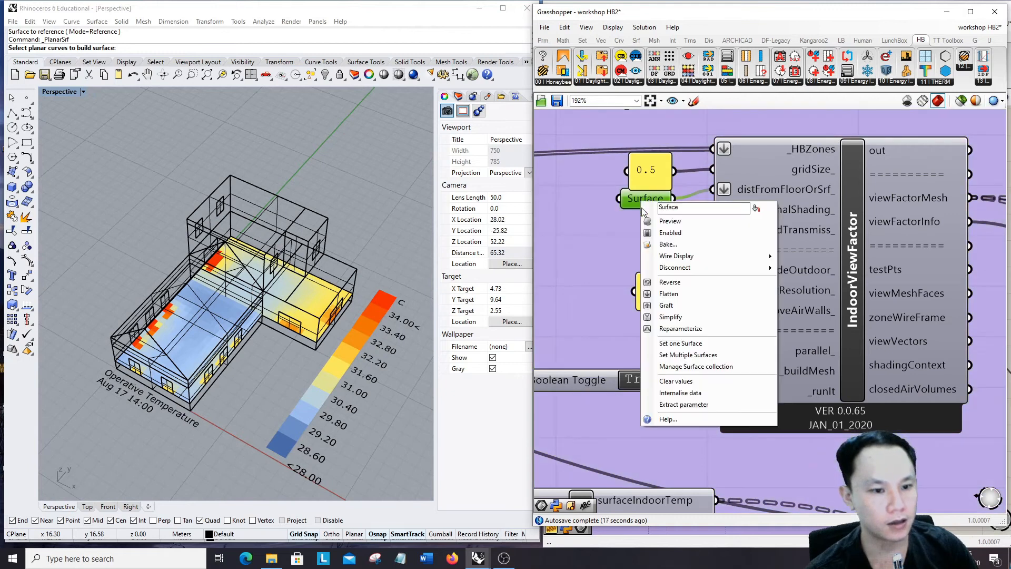
click(717, 412)
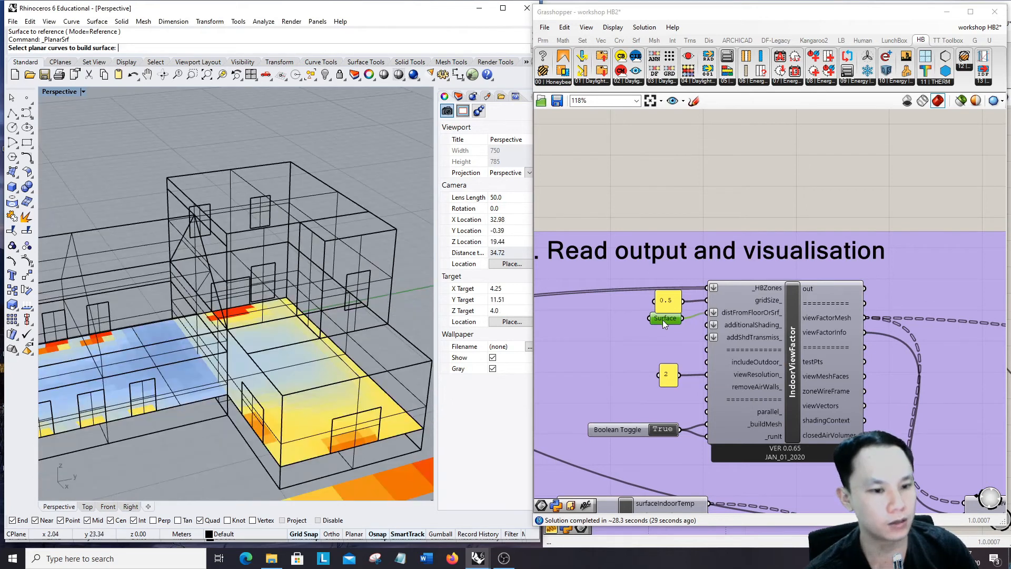
mouse_move(662, 320)
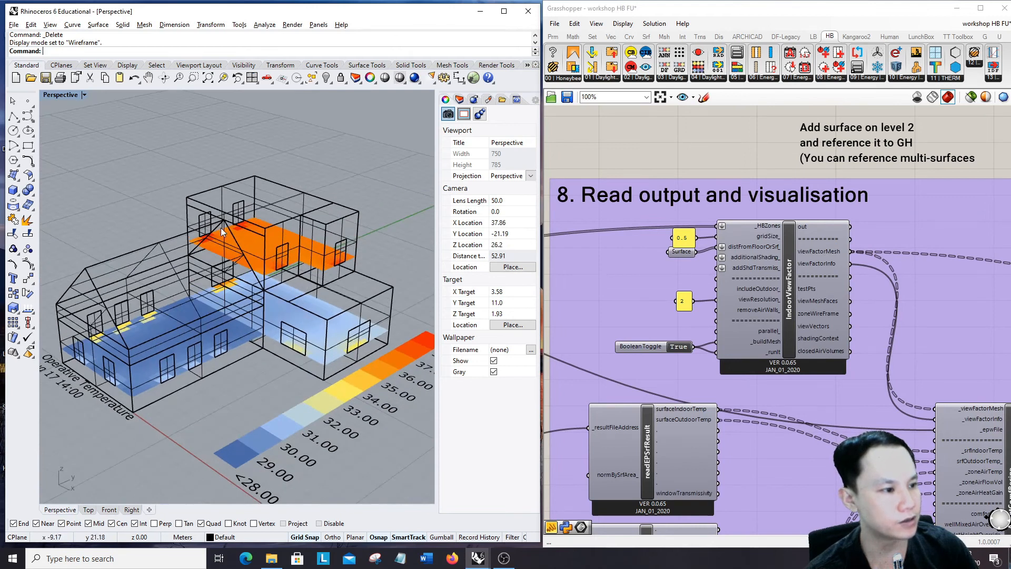
Step: Turn on the preview of the Surface parameter feeding IndoorViewFactor and inspect the analysis surfaces on both levels in Rhino
scroll(330, 279, down, 5)
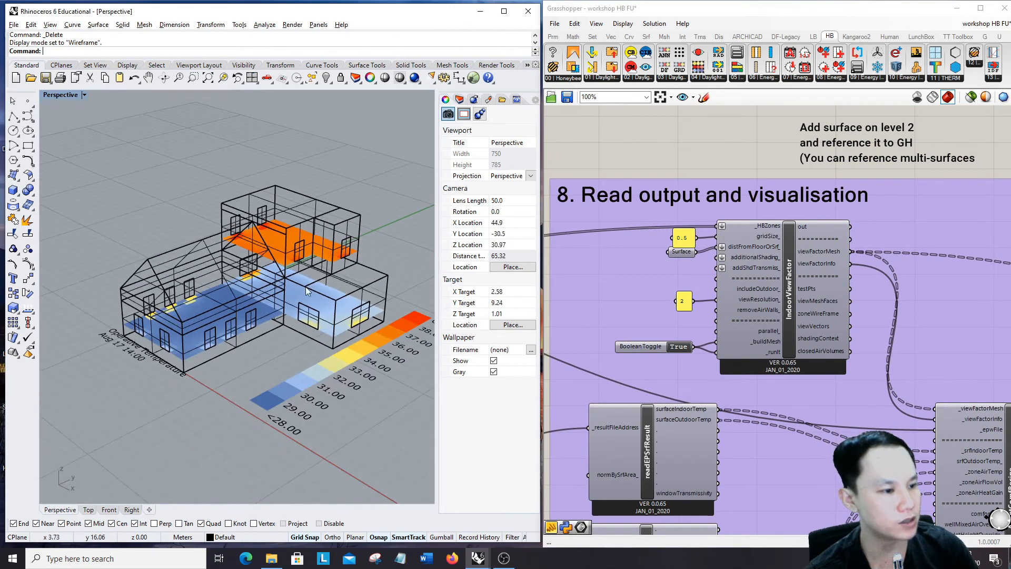
scroll(328, 287, up, 2)
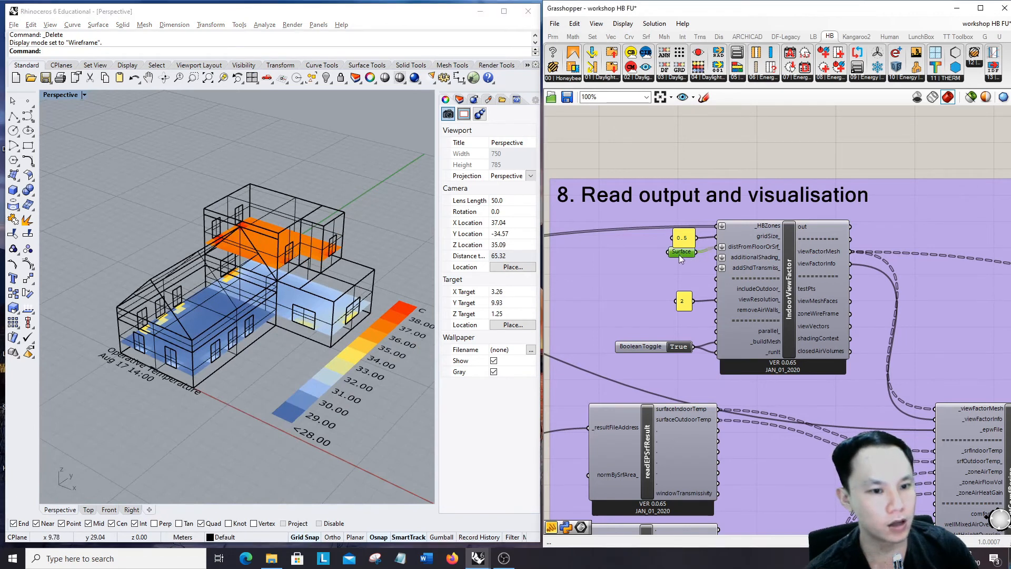
right_click(659, 156)
click(682, 158)
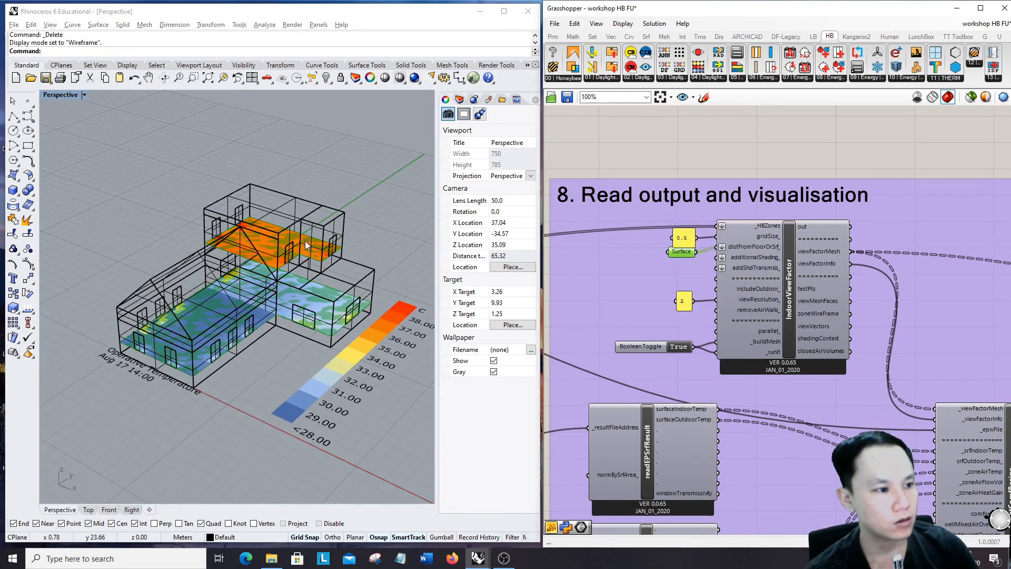
scroll(263, 246, up, 5)
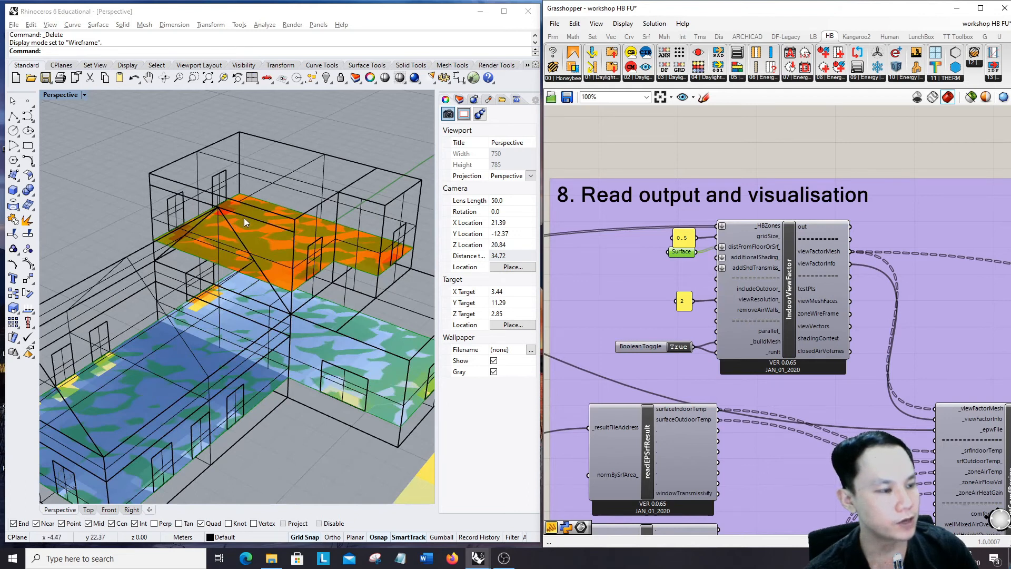
scroll(679, 248, down, 3)
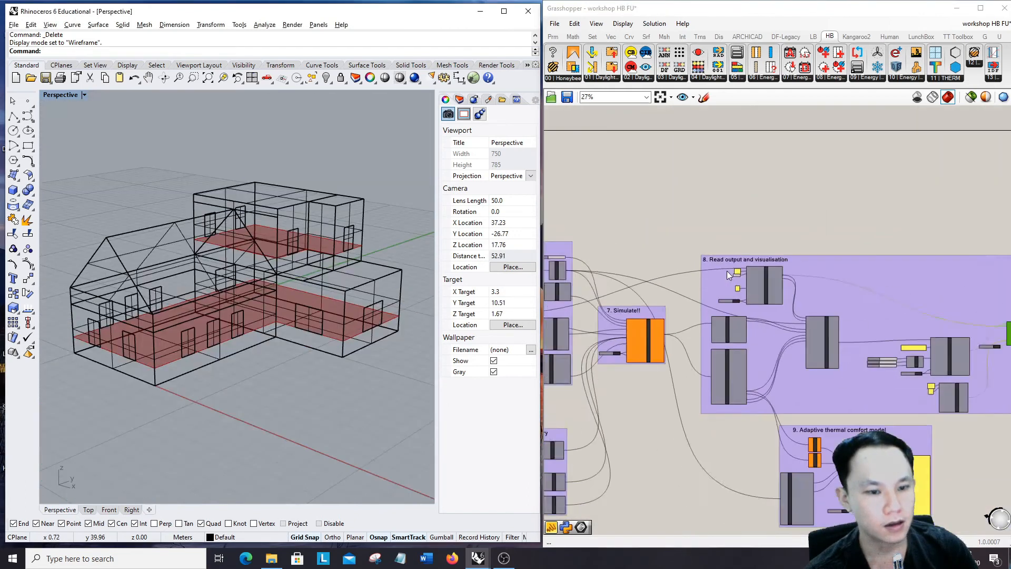
Step: Inspect the warning on the runEnergySimulation component in the Simulate group and copy its text
scroll(636, 361, up, 3)
scroll(636, 361, up, 5)
right_drag(649, 356, 688, 319)
scroll(782, 276, down, 3)
right_drag(740, 292, 790, 257)
scroll(767, 288, up, 6)
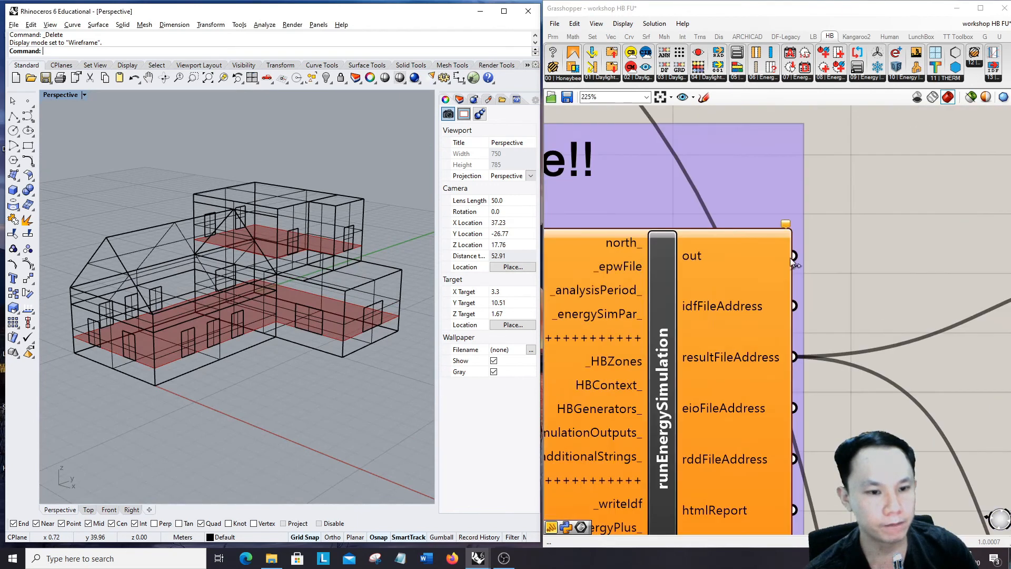
scroll(790, 258, down, 4)
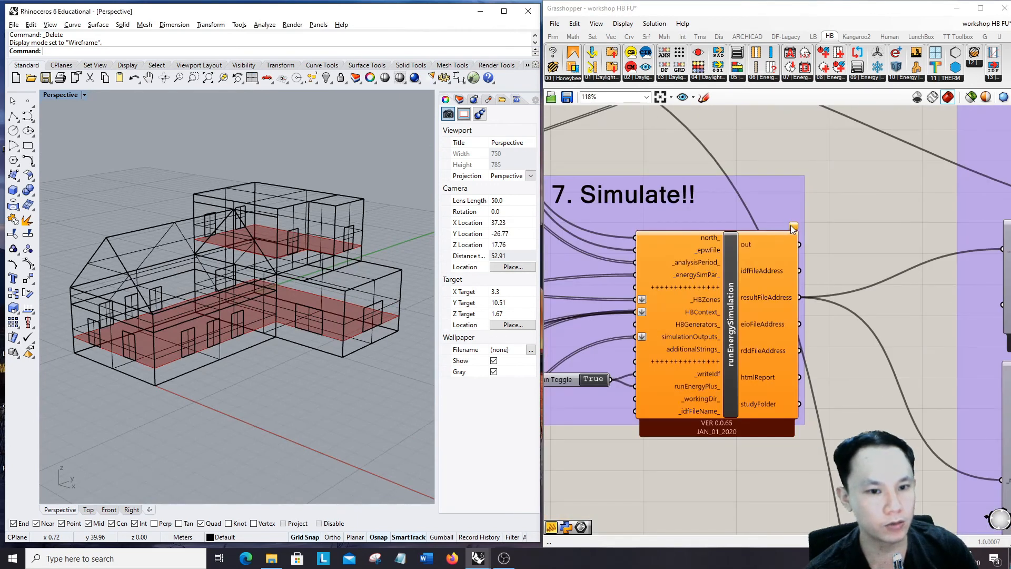
mouse_move(794, 230)
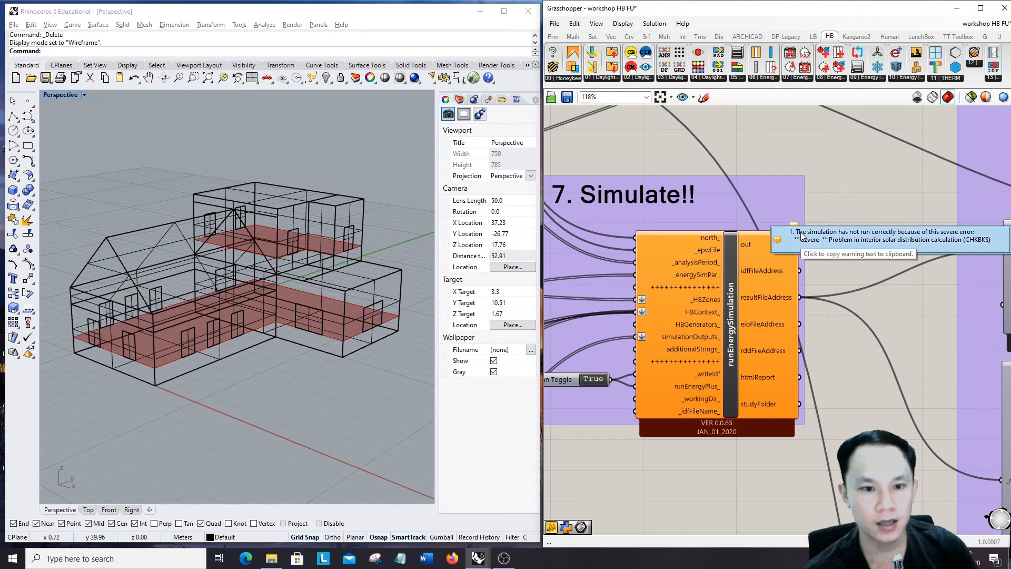
click(801, 235)
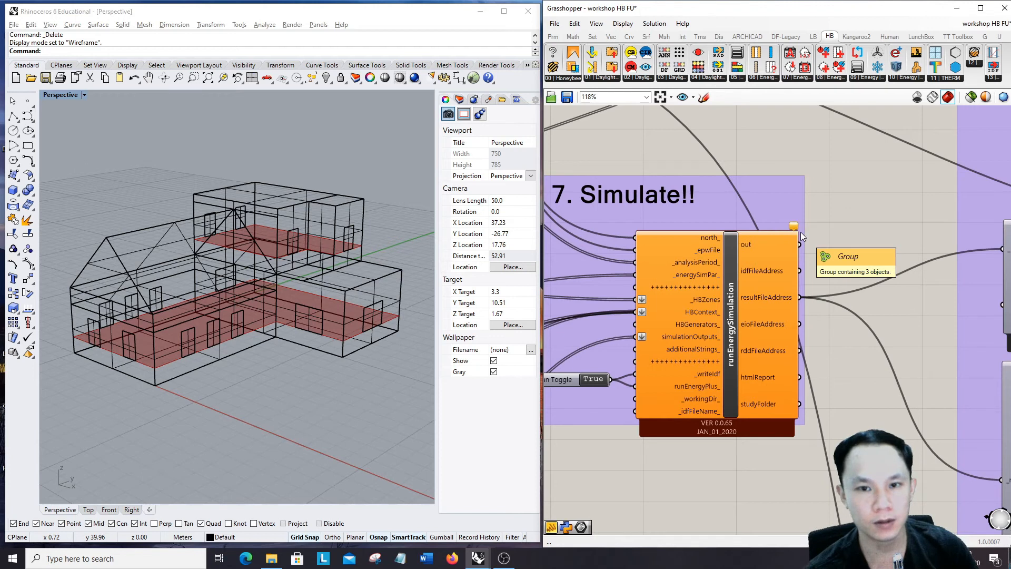
Step: Switch to Chrome, search Google for the copied simulation warning, and open the Ladybug forum thread "Interior Solar Distribution Calculation" in a new tab
click(957, 9)
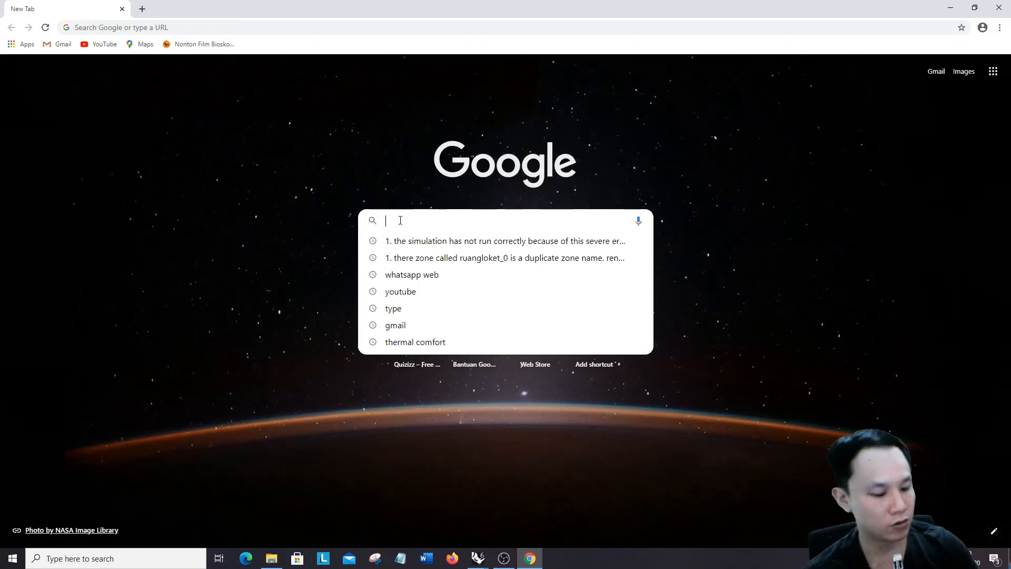
text(1. The simulation has not run correctly because of this severe error: ** Severe ** Problem in interior solar distribution calculation (CHKBKS))
key(Return)
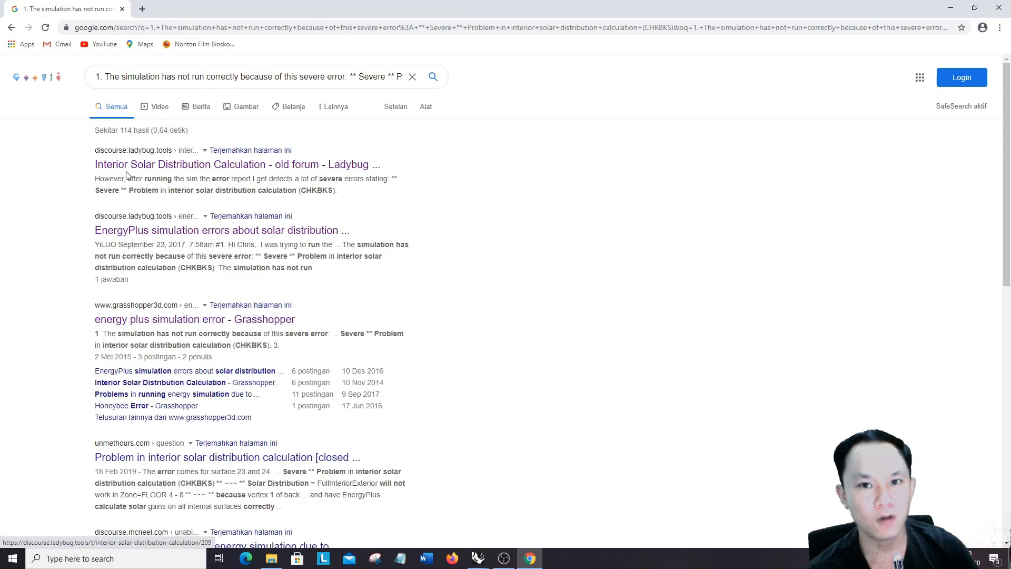
right_click(135, 171)
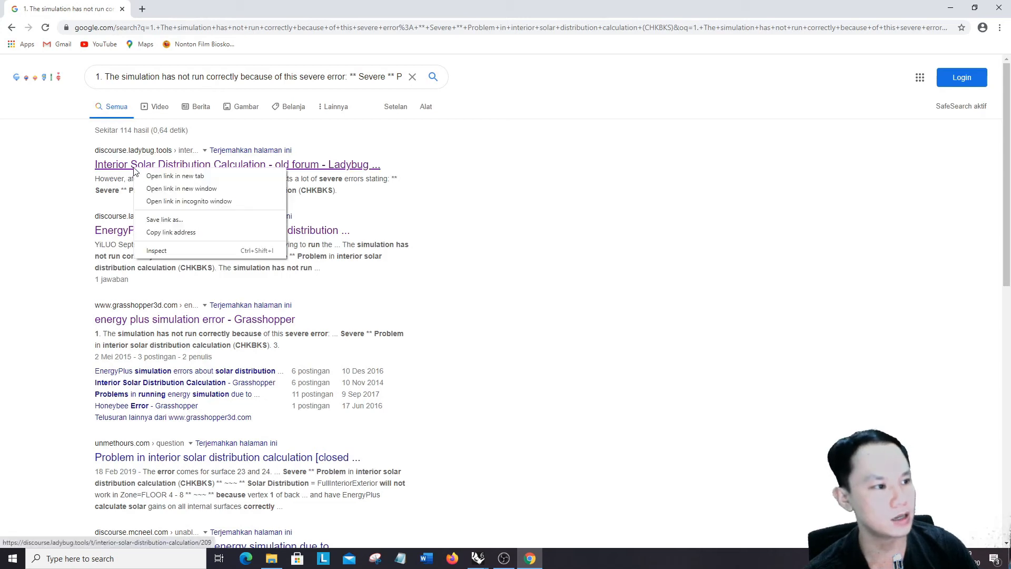
click(157, 175)
click(192, 9)
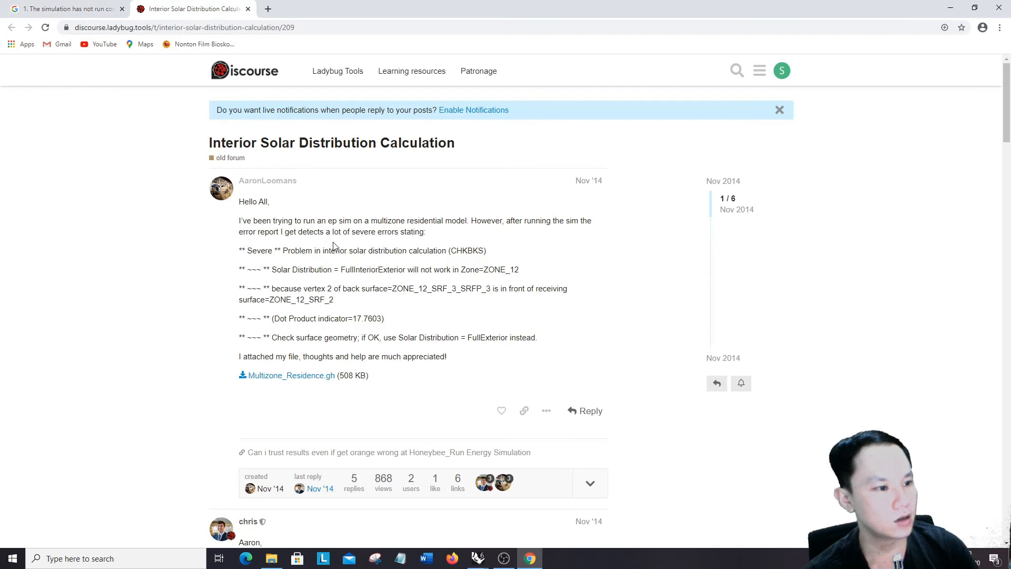
Step: Read the thread's first reply for the error's severity, the results it affects and its geometric cause
scroll(325, 243, down, 7)
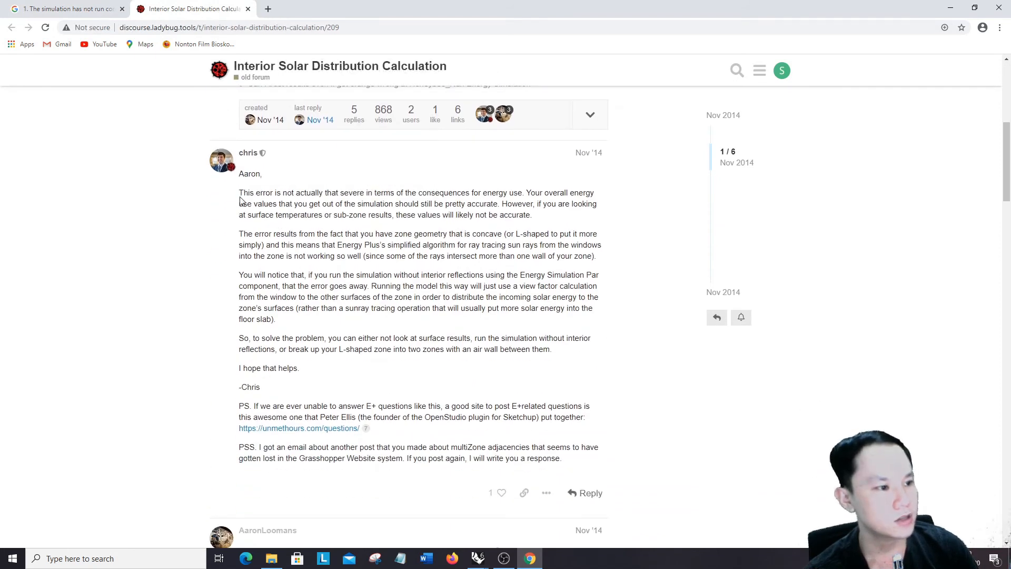
drag(240, 194, 519, 194)
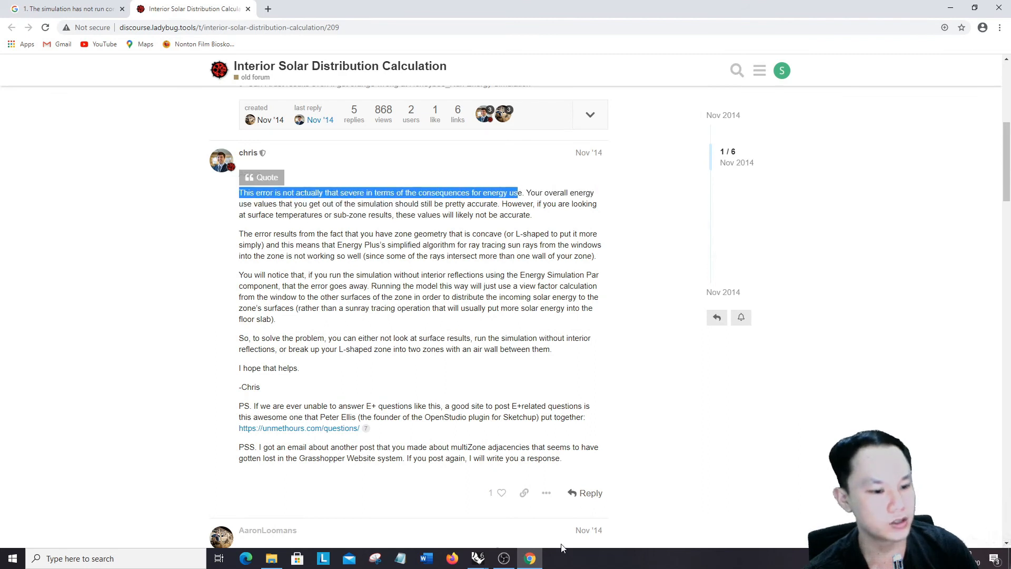
click(536, 204)
drag(503, 205, 392, 218)
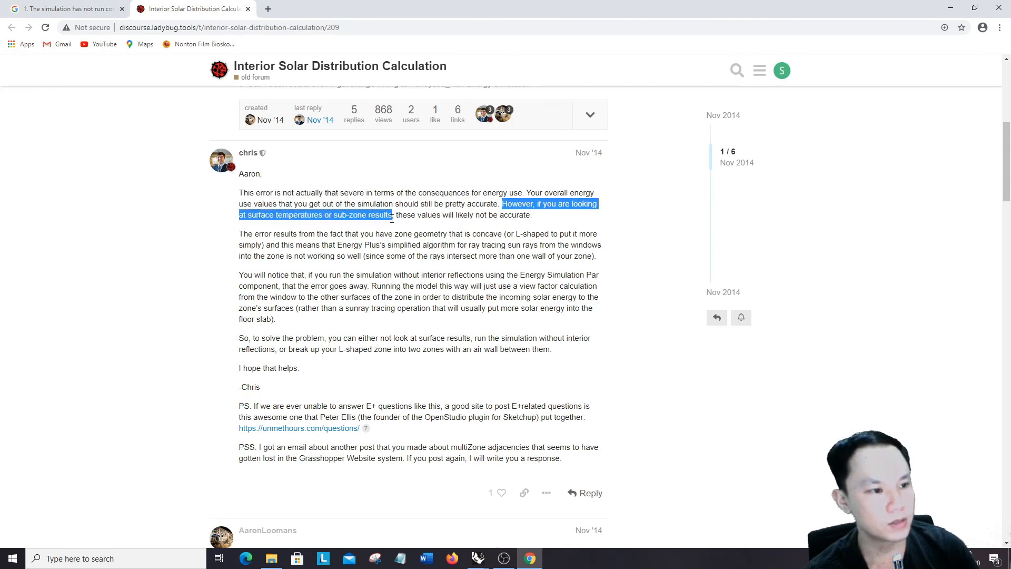
drag(535, 225, 264, 245)
click(536, 236)
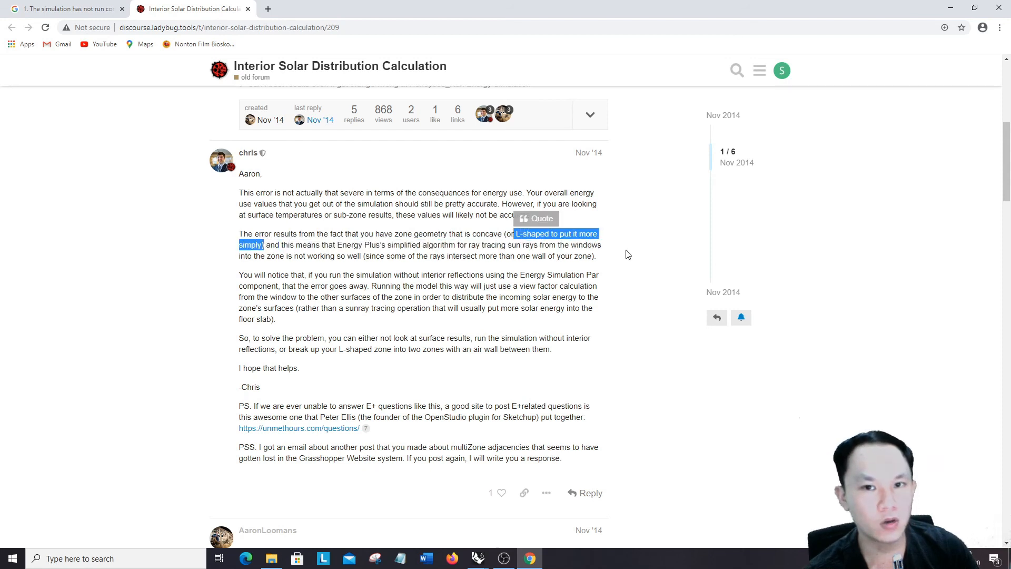
Step: Switch back to Rhino and examine the shape of the upper-level zone and its analysis surface
key(alt+Tab)
scroll(286, 295, up, 8)
scroll(286, 295, down, 8)
right_drag(286, 296, 316, 372)
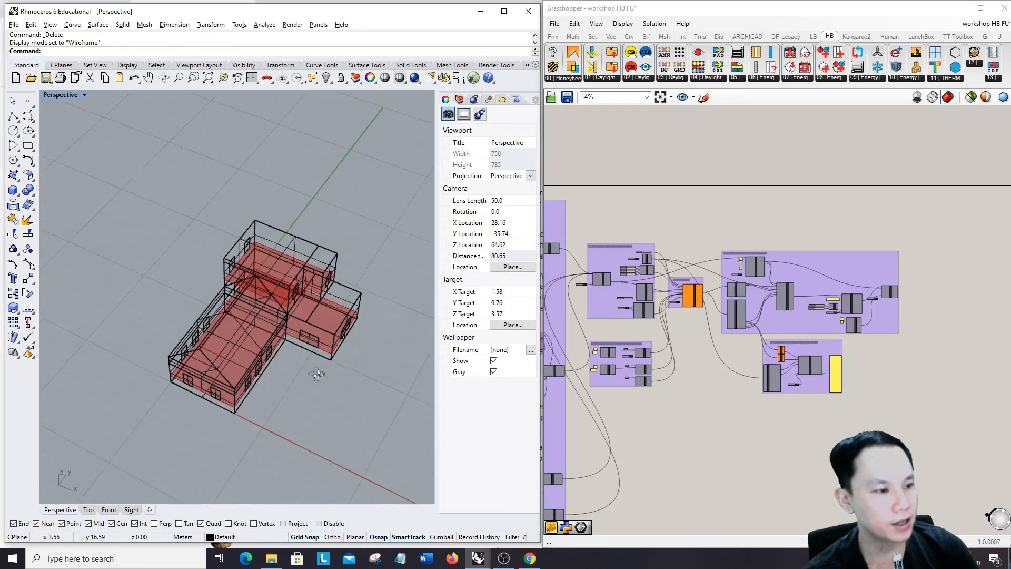
scroll(296, 243, up, 9)
right_drag(293, 288, 299, 253)
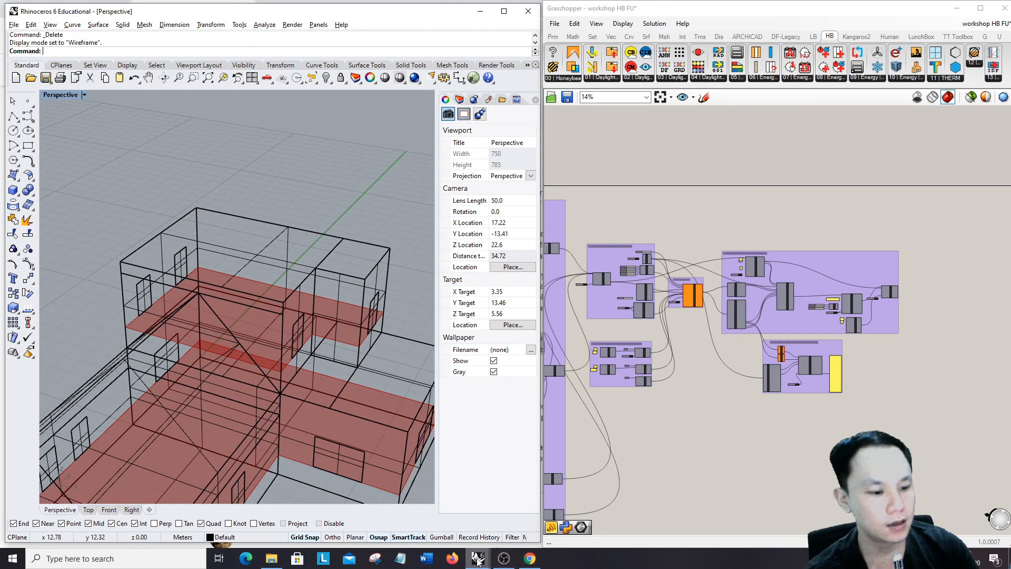
Step: Return to the forum thread in Chrome and highlight the passages on energy-use consequences and surface temperatures
click(533, 561)
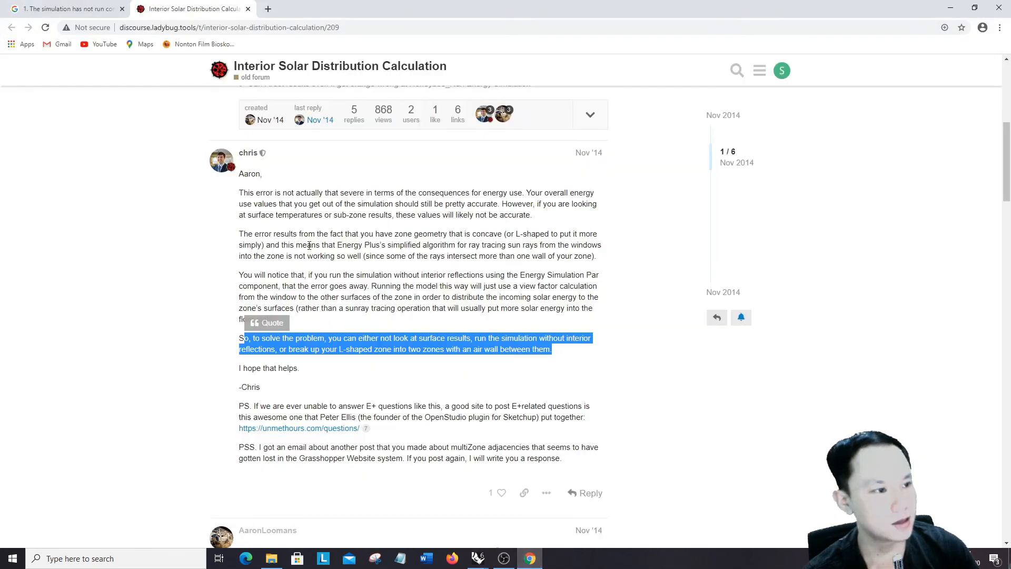
drag(241, 191, 522, 193)
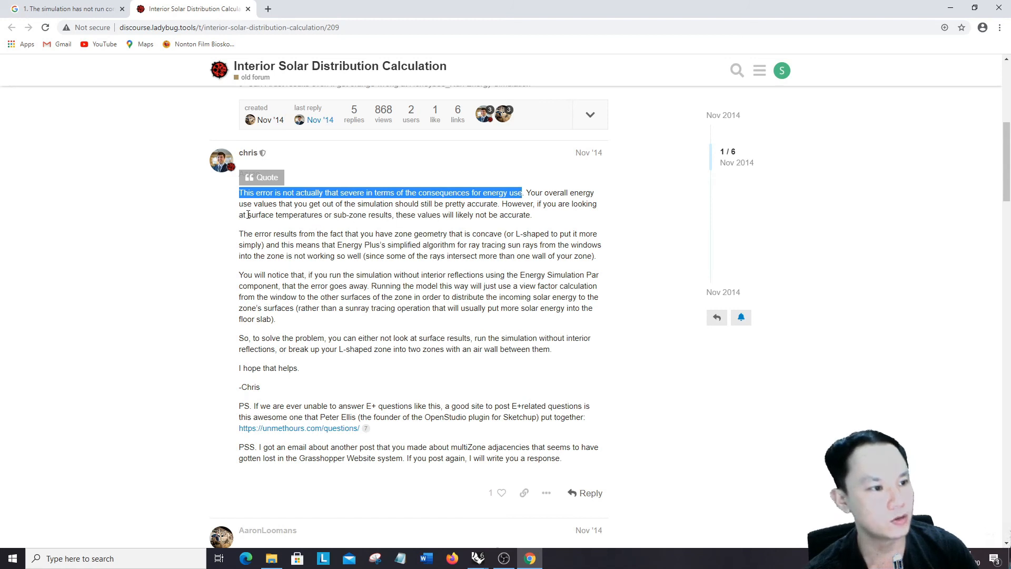
drag(248, 215, 343, 215)
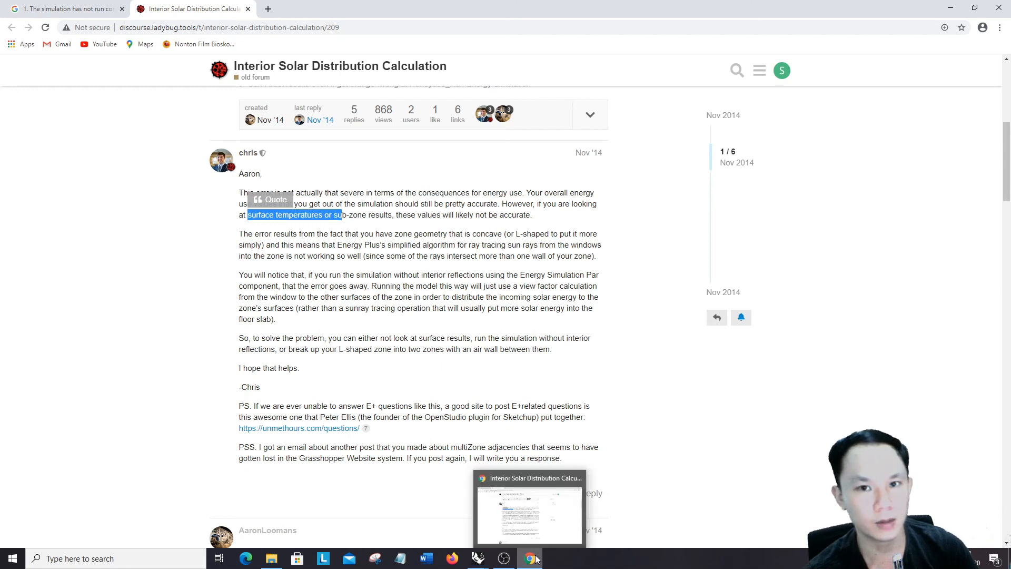
Step: Switch back to Rhino and Grasshopper and turn on the preview of the VisualizeMicroclimate component
mouse_move(479, 559)
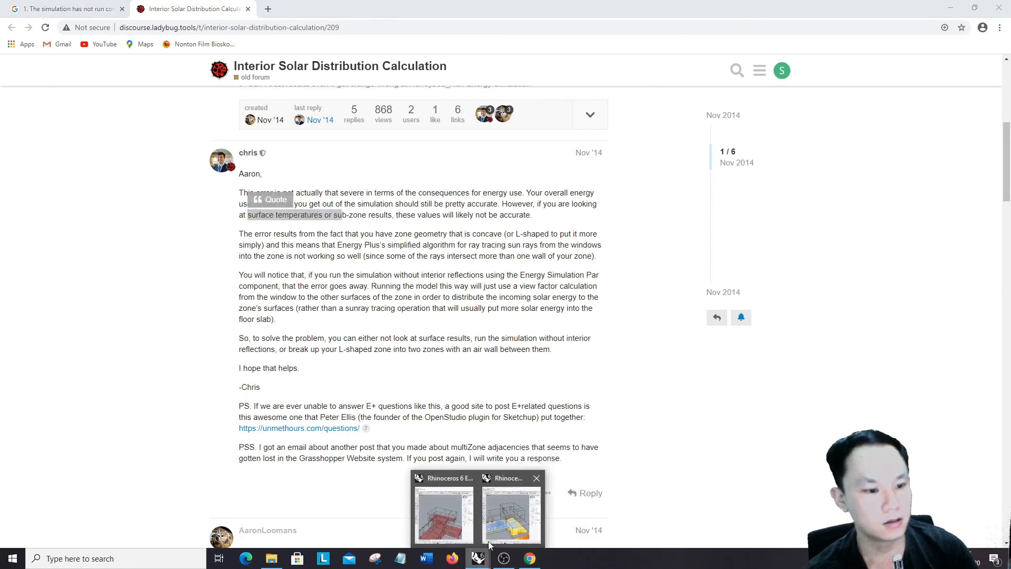
click(511, 508)
scroll(684, 281, up, 7)
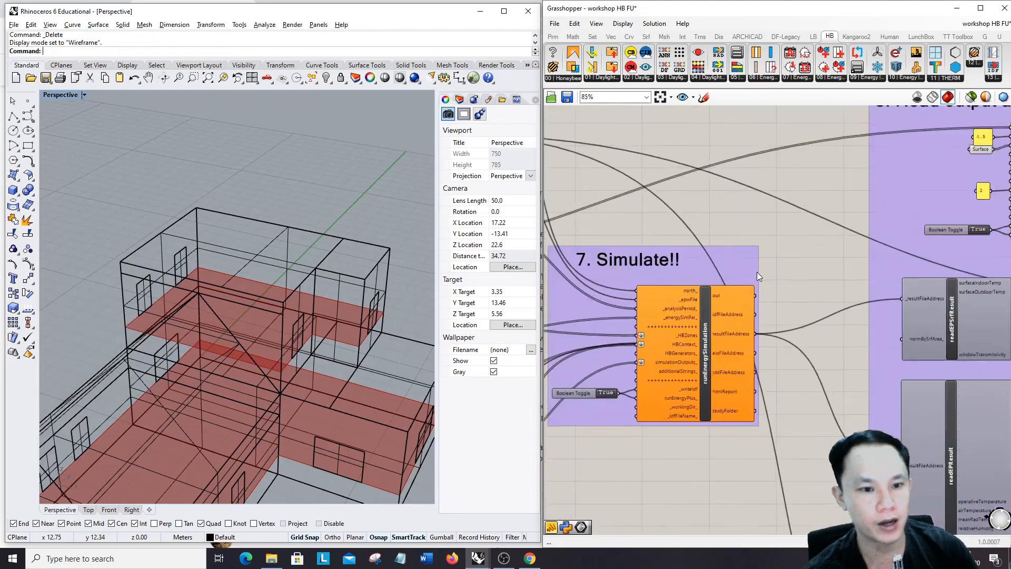
scroll(621, 267, down, 8)
click(912, 283)
right_click(880, 192)
click(895, 203)
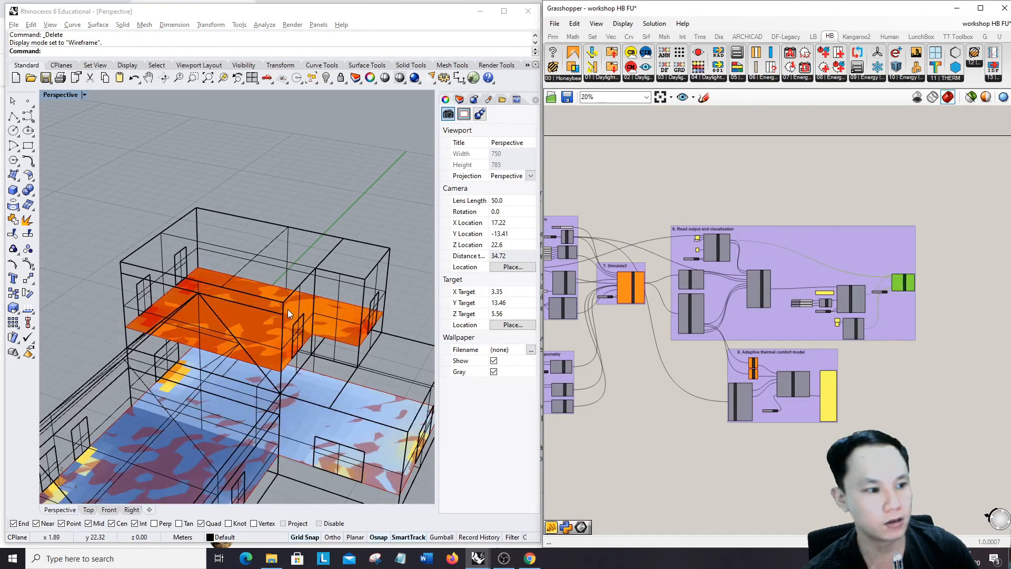
Step: Turn off the preview of the Surface parameter feeding distFromFloorOrSrf_ on IndoorViewFactor
scroll(700, 243, up, 5)
scroll(700, 243, up, 3)
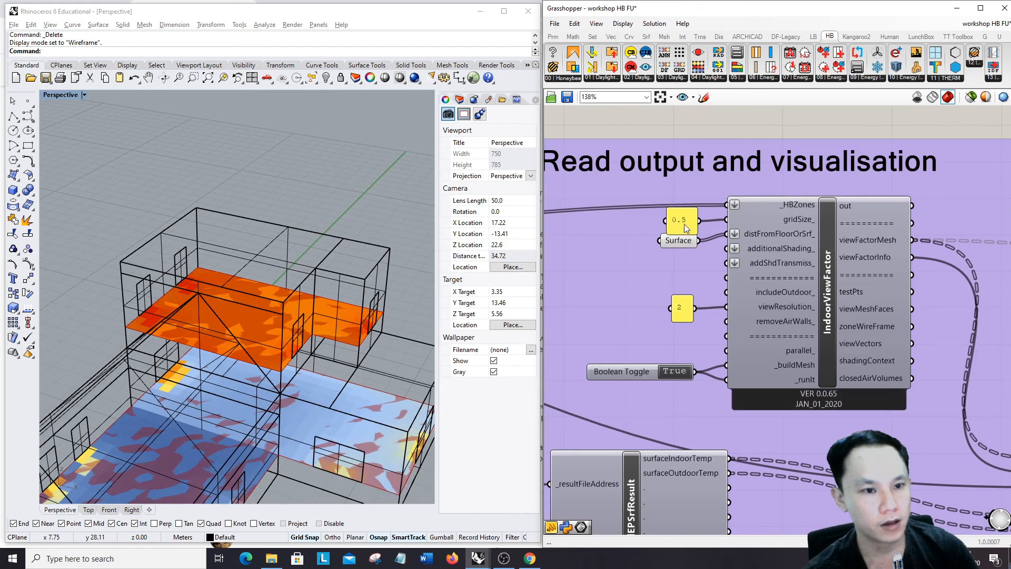
scroll(680, 253, down, 2)
right_click(671, 141)
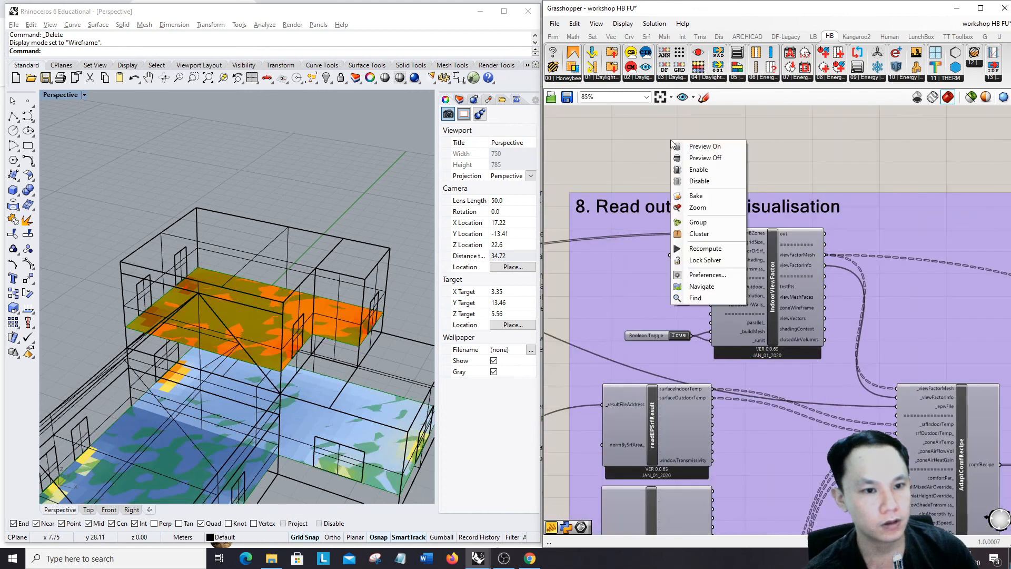
click(702, 158)
Step: Examine the operative temperature maps on the ground and upper floors from several angles in the Rhino viewport
scroll(748, 163, down, 3)
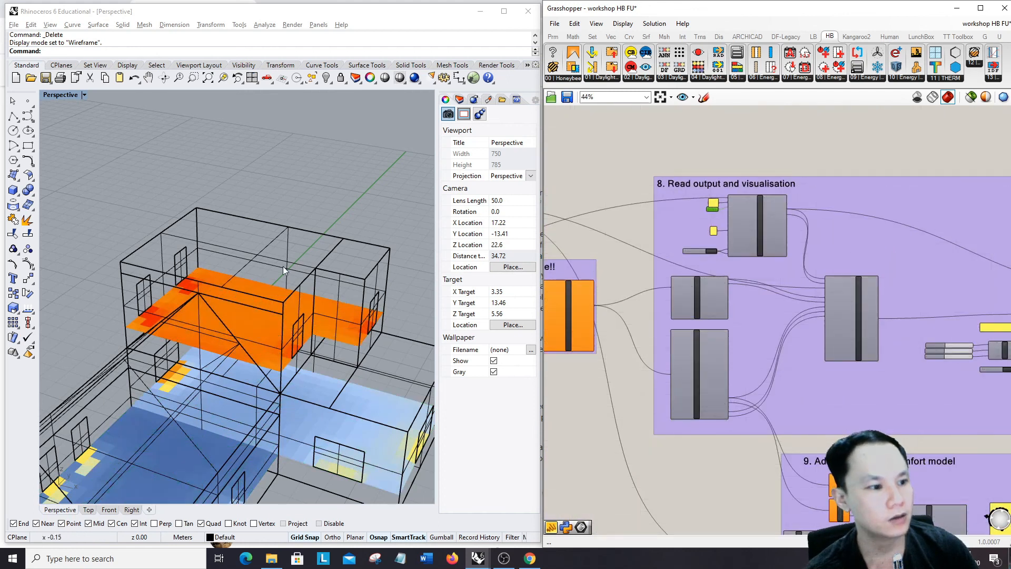
scroll(283, 266, down, 3)
scroll(277, 260, up, 2)
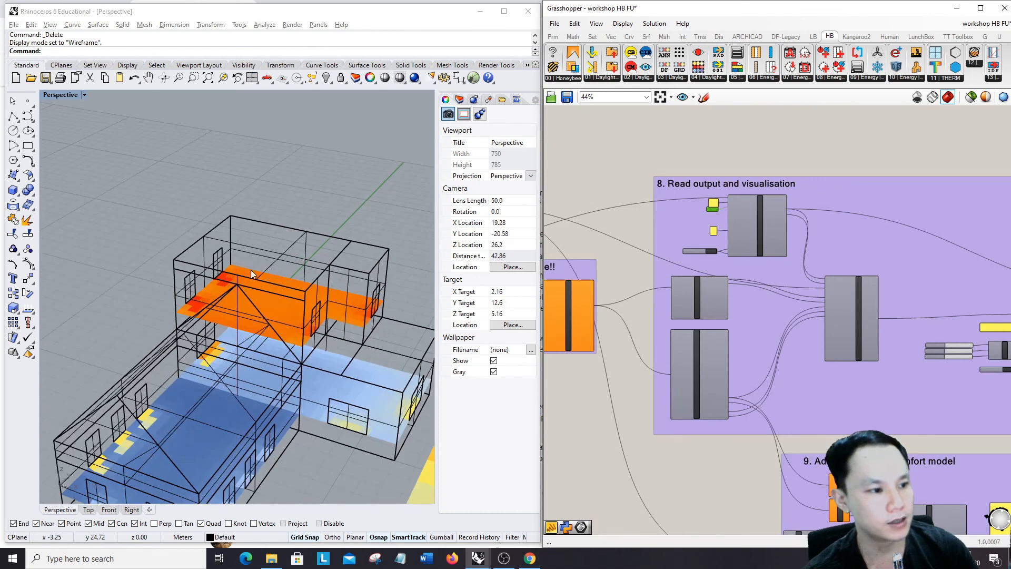
scroll(287, 254, up, 2)
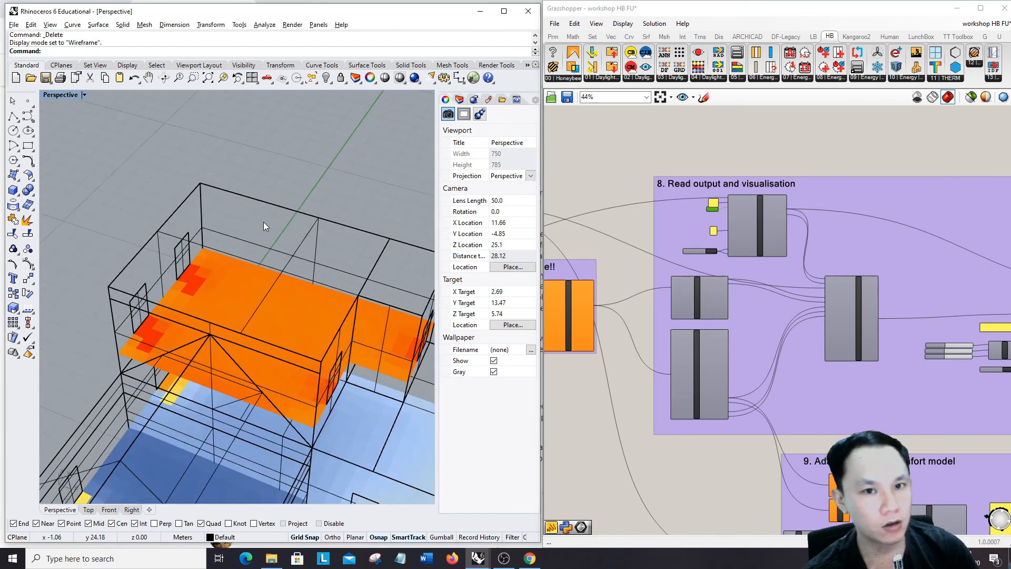
scroll(158, 232, down, 2)
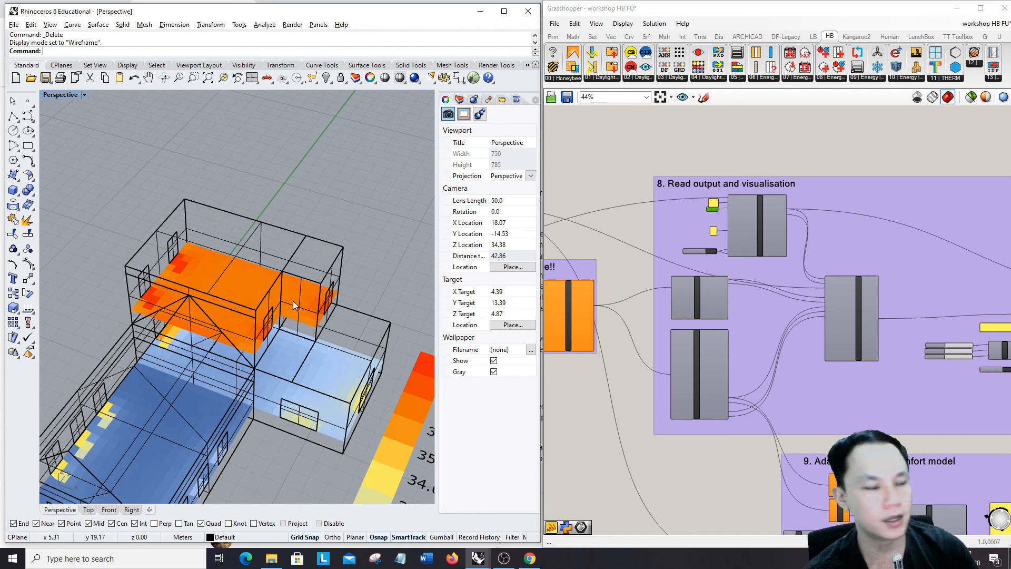
scroll(880, 184, down, 5)
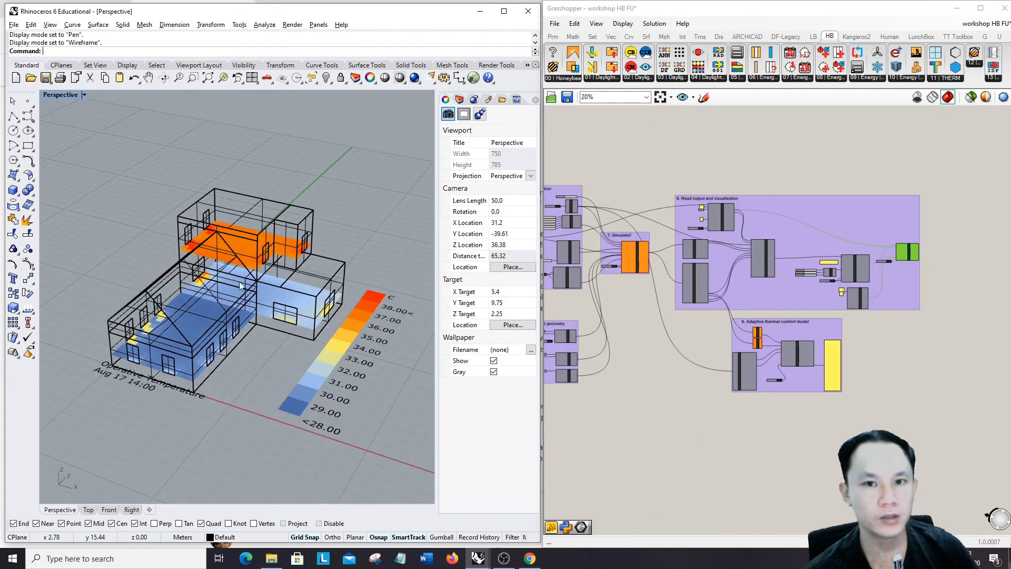
right_drag(242, 287, 364, 292)
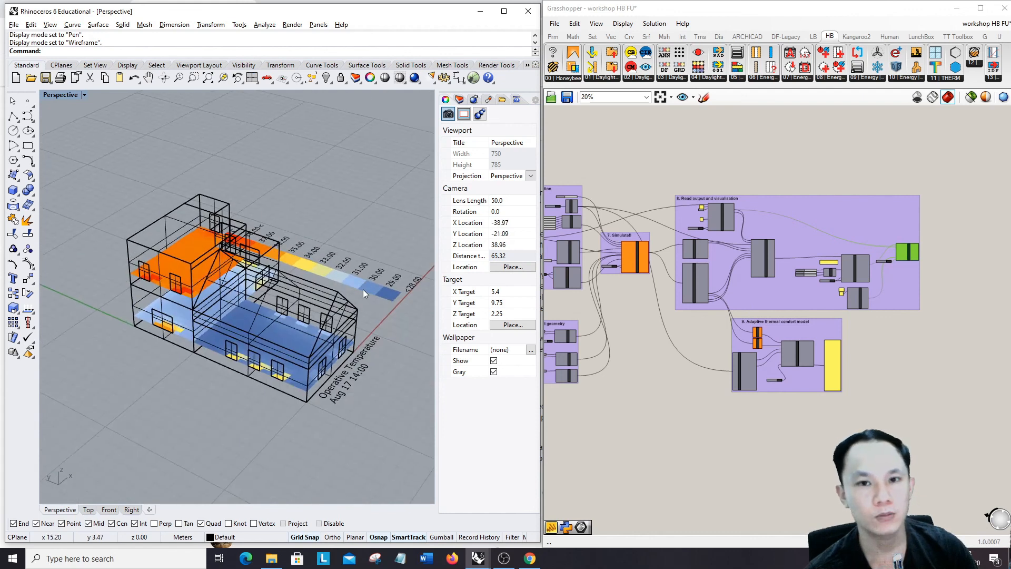